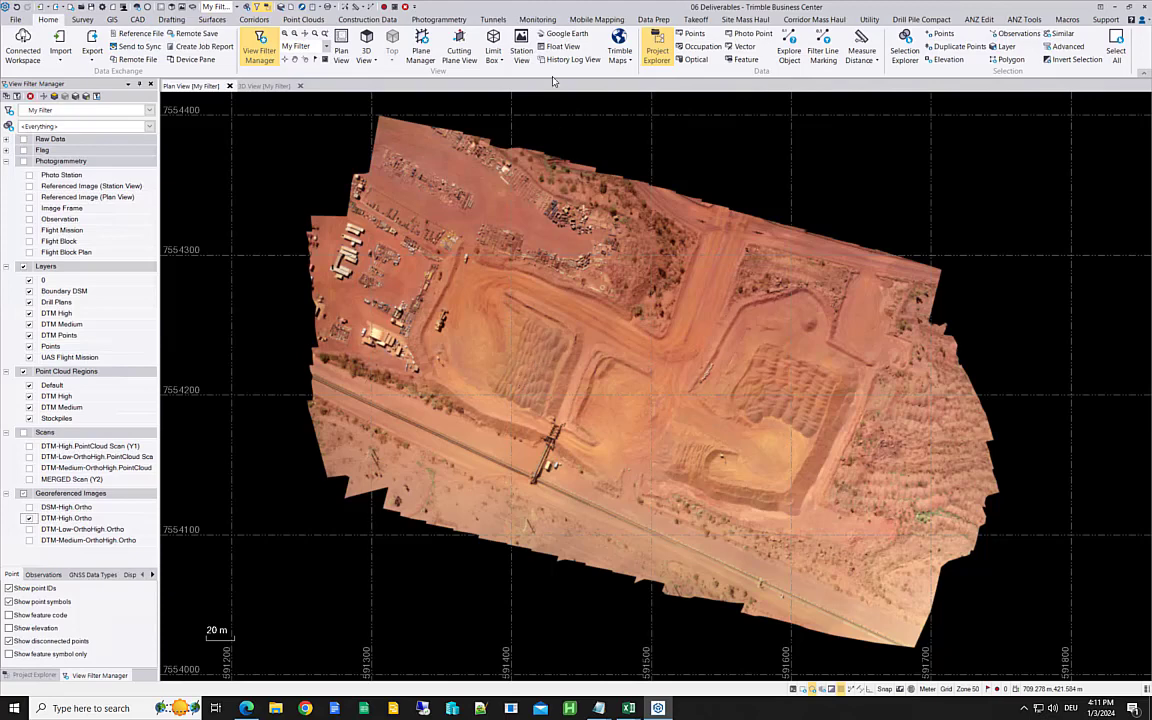
Step: Start creating deliverables for the UAS Flight Mission and set the point cloud density to High
left_click(439, 19)
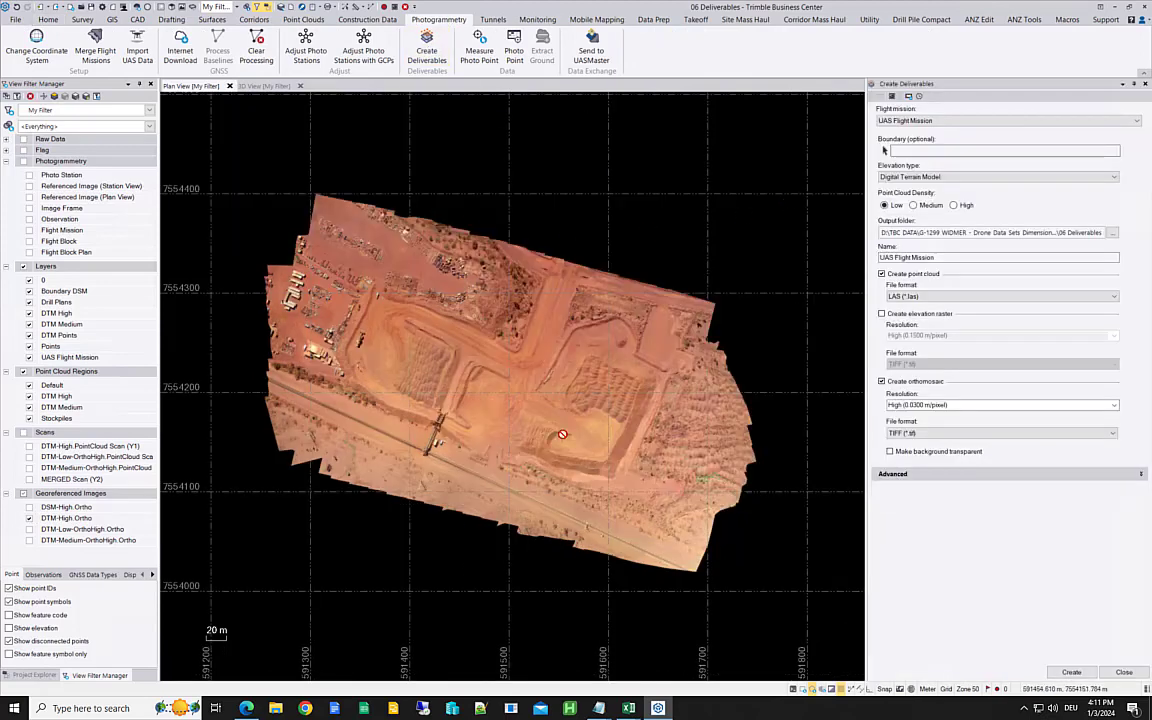
left_click(954, 205)
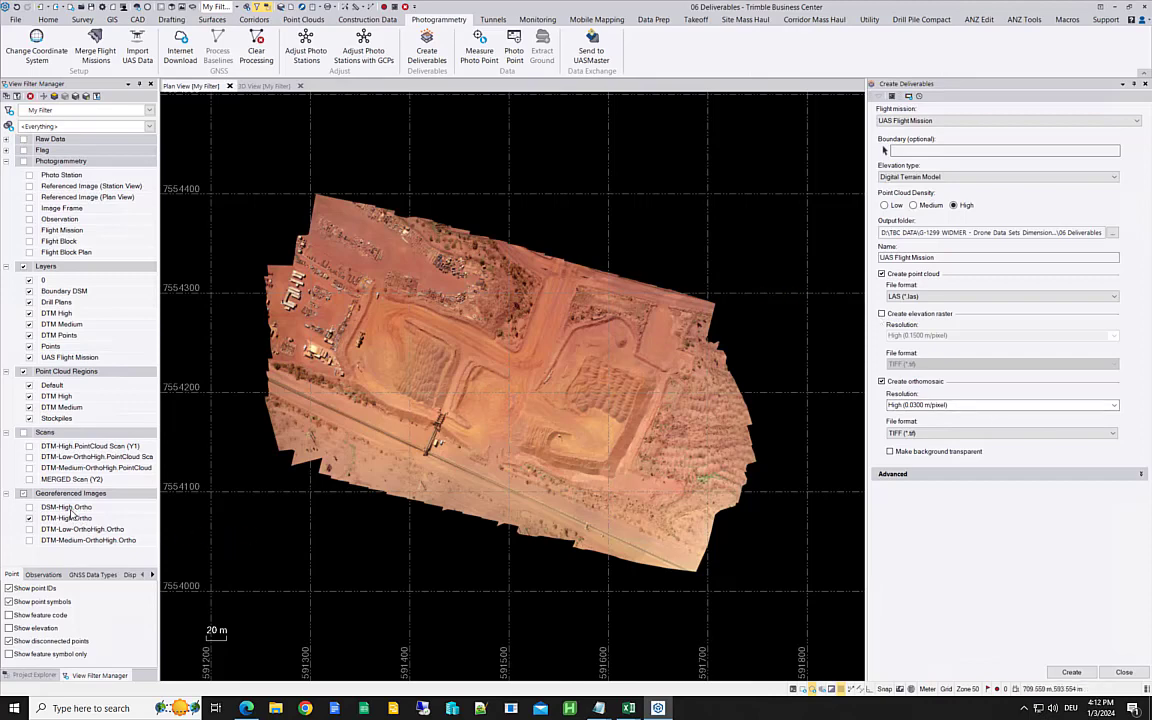
Step: Review the file information and pixel size of the DTM-High.Ortho image in its properties, then close them
right_click(72, 523)
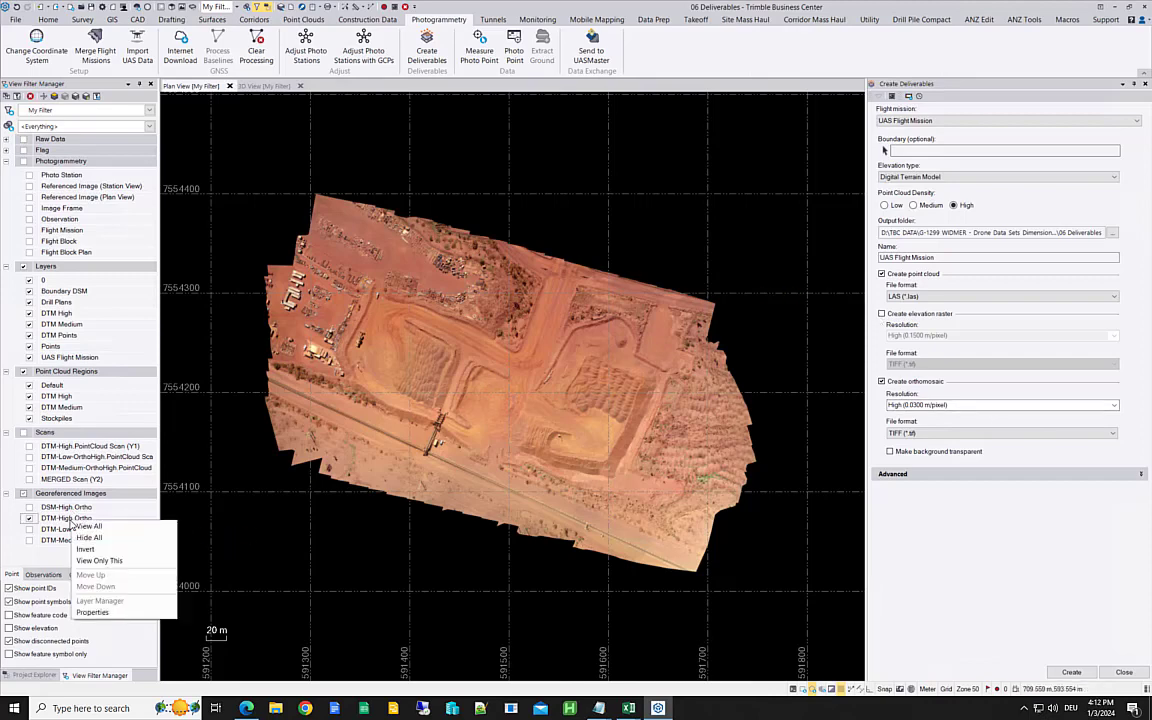
left_click(92, 612)
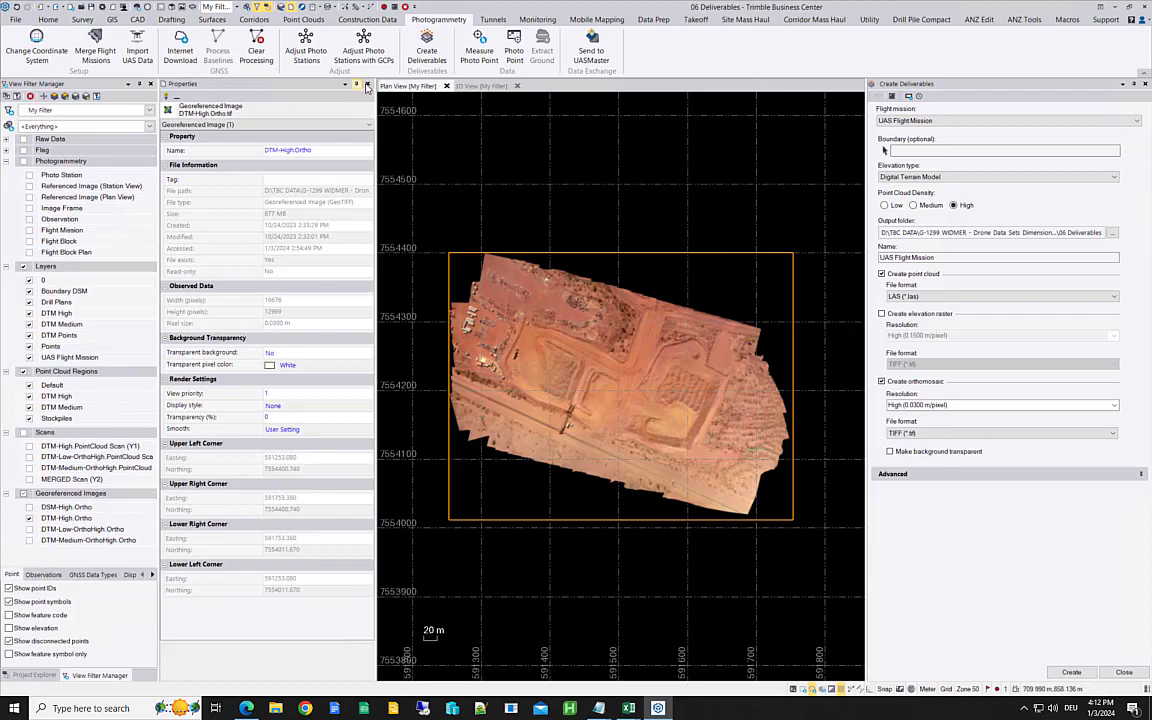
left_click(368, 87)
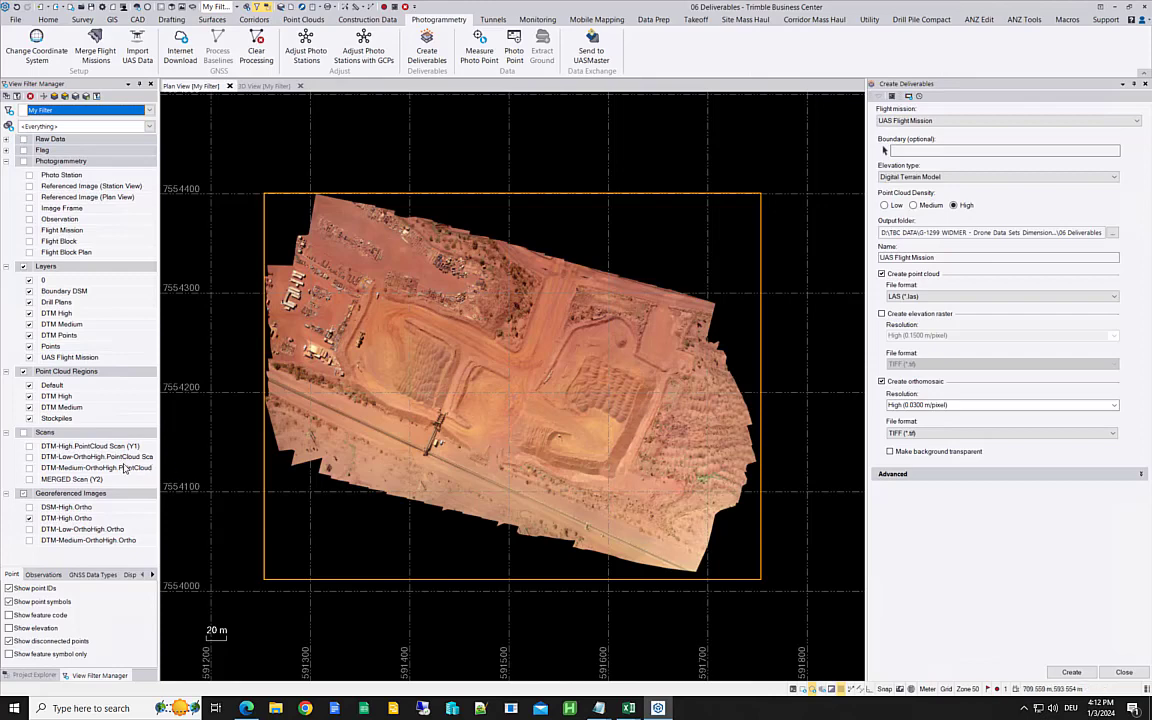
Step: Display the DTM-High.PointCloud scan in the plan view and hide the DTM-High.Ortho image covering it
left_click(29, 447)
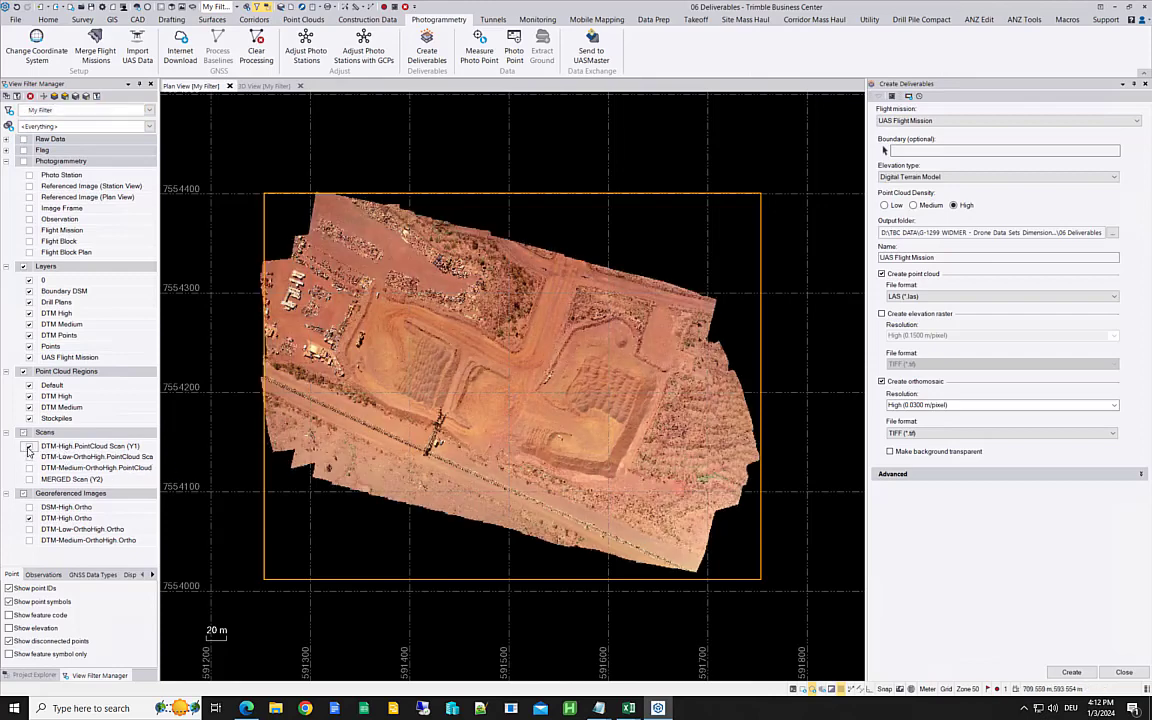
scroll(308, 335, "up", 1)
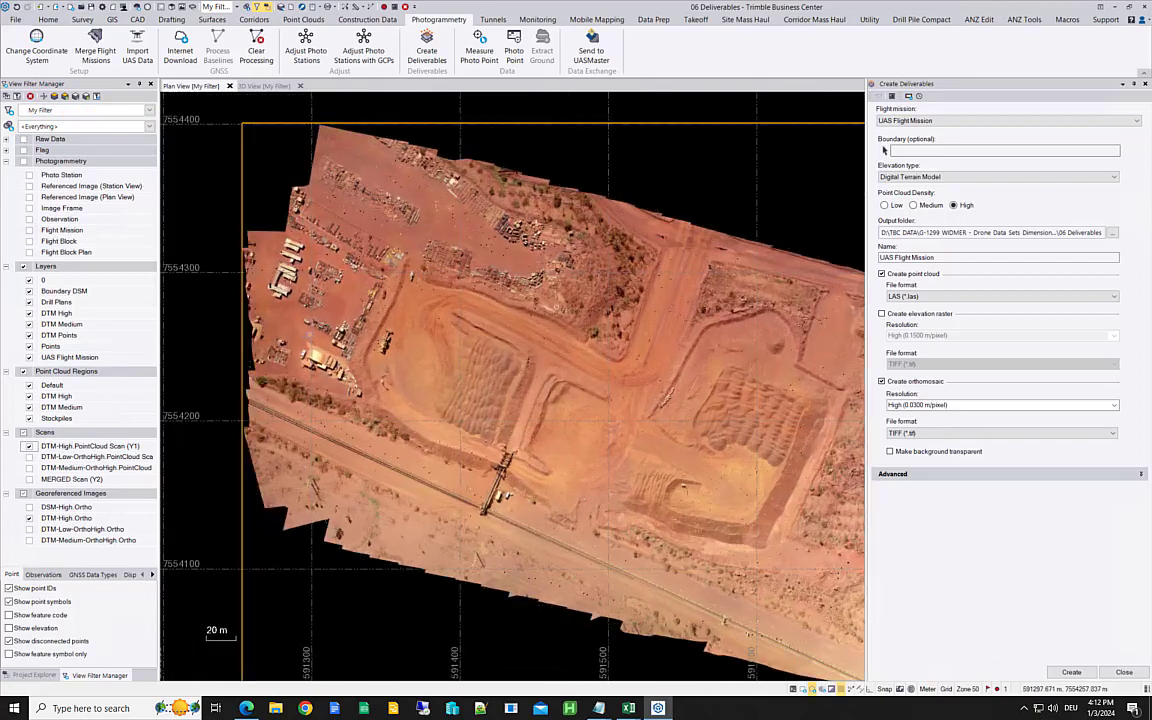
scroll(297, 310, "up", 3)
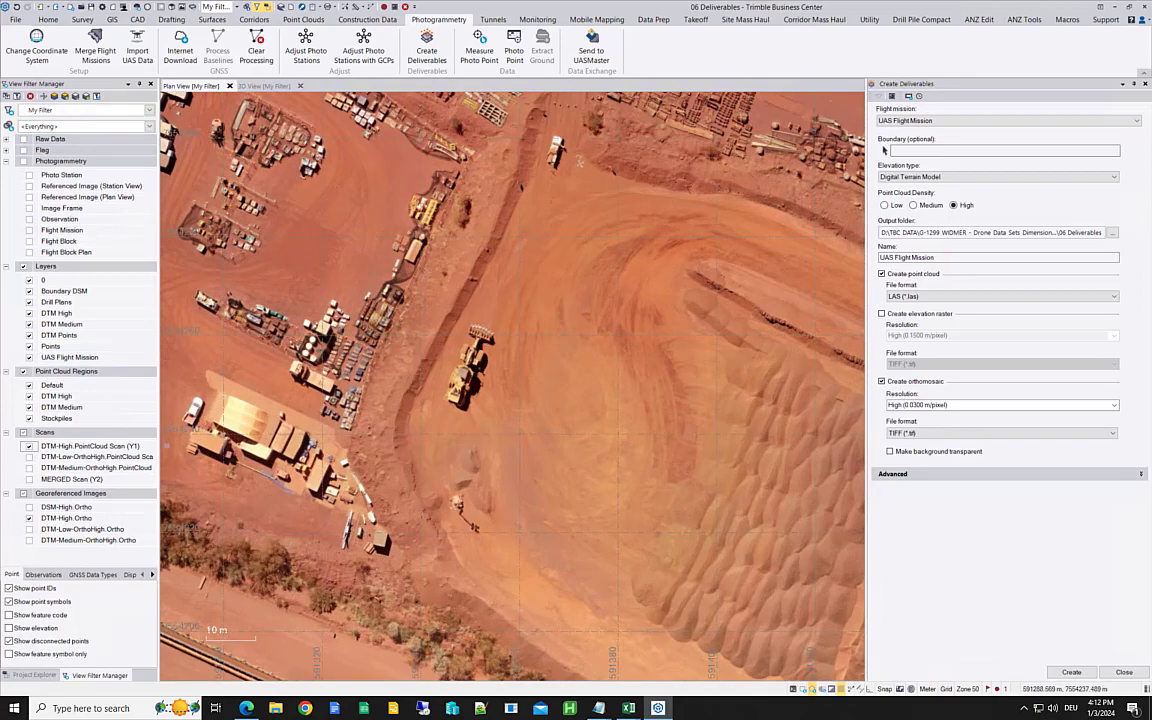
scroll(175, 437, "up", 2)
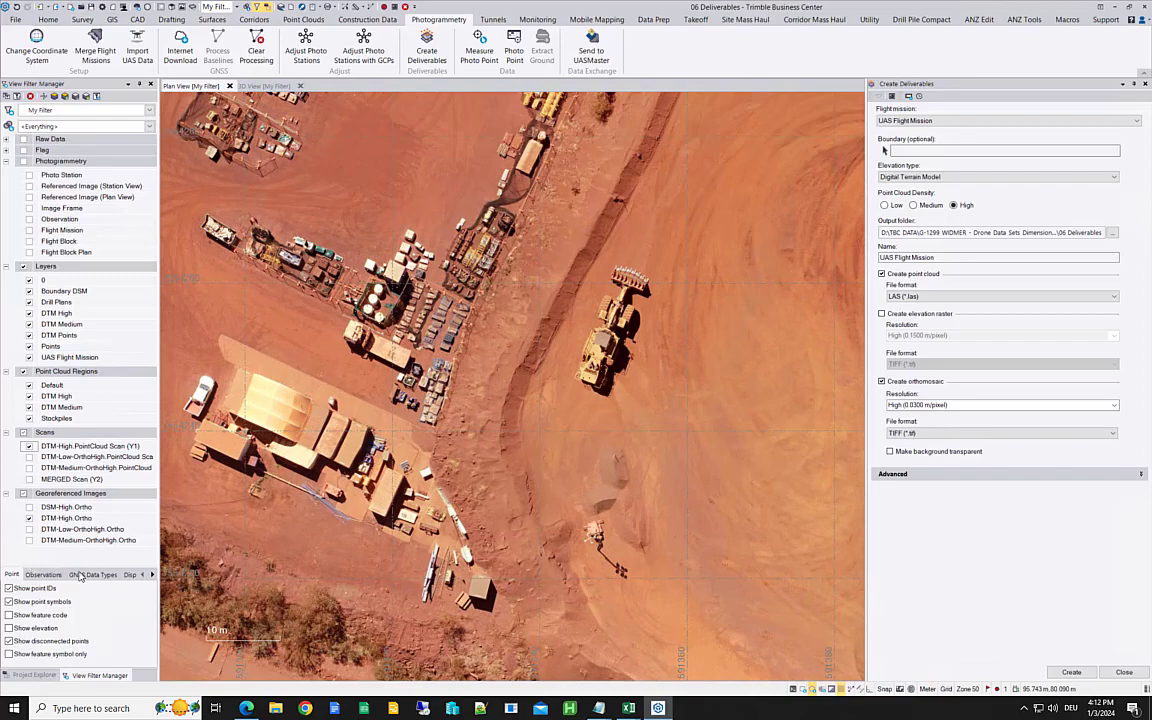
left_click(29, 518)
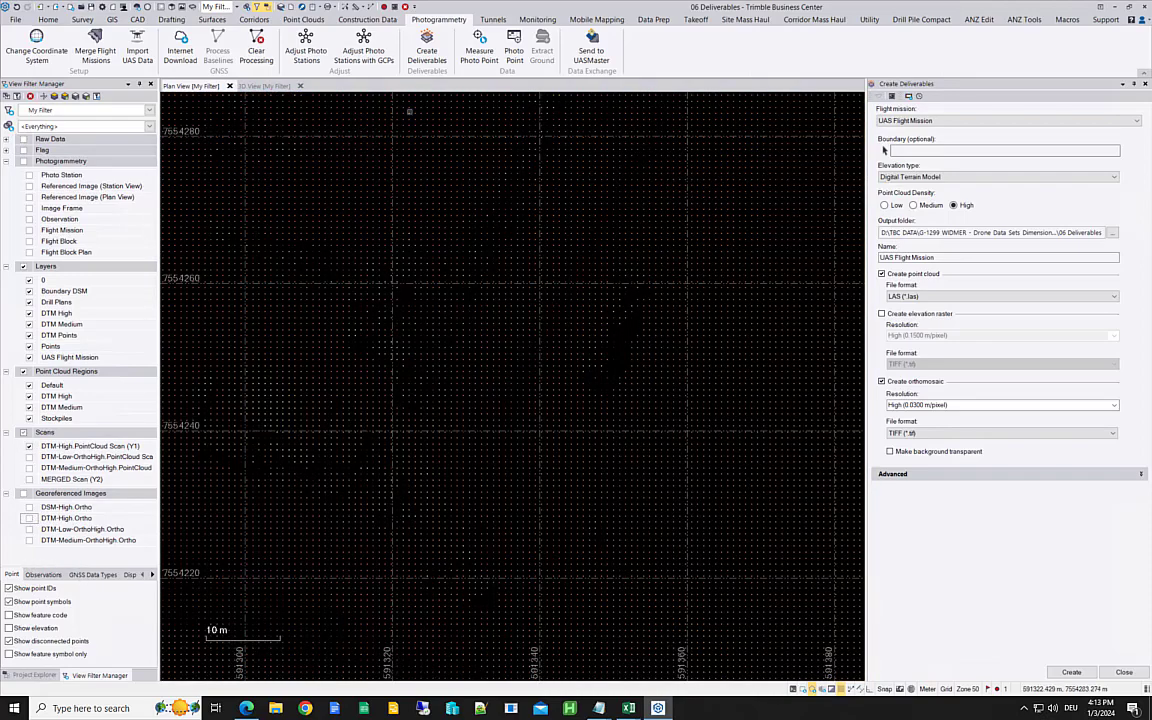
Step: Examine the high-density terrain point cloud in 3D, from the whole site down to the embankment and equipment yard
left_click(262, 86)
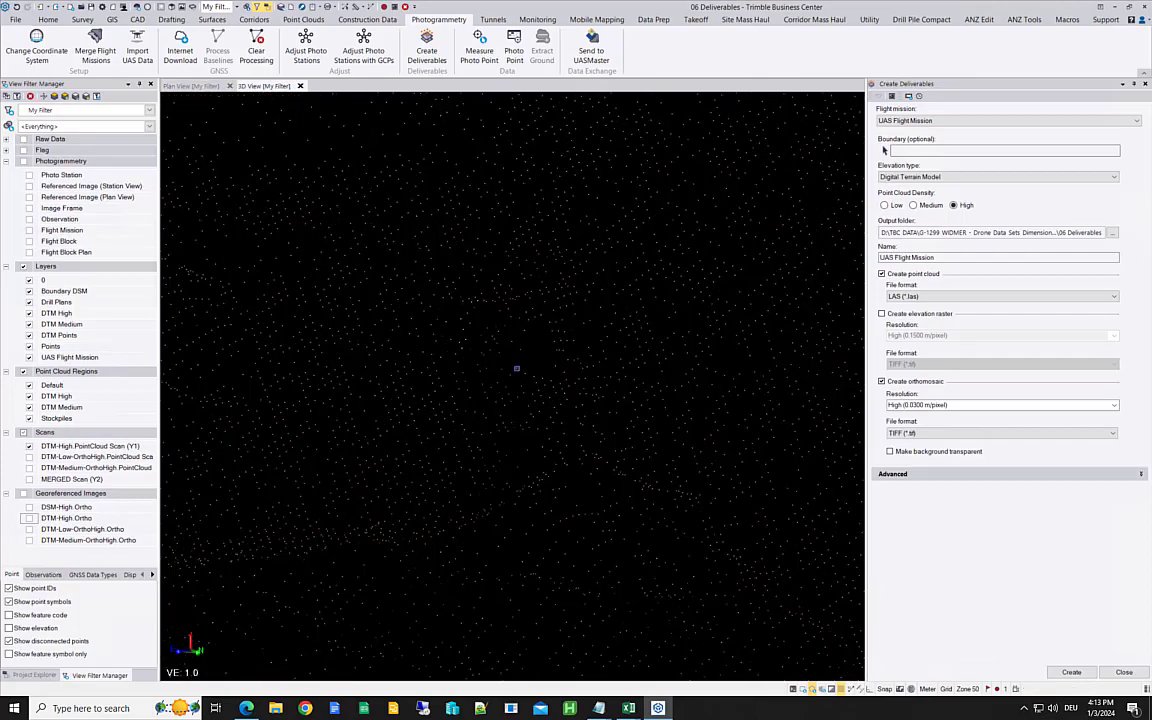
scroll(517, 369, "down", 9)
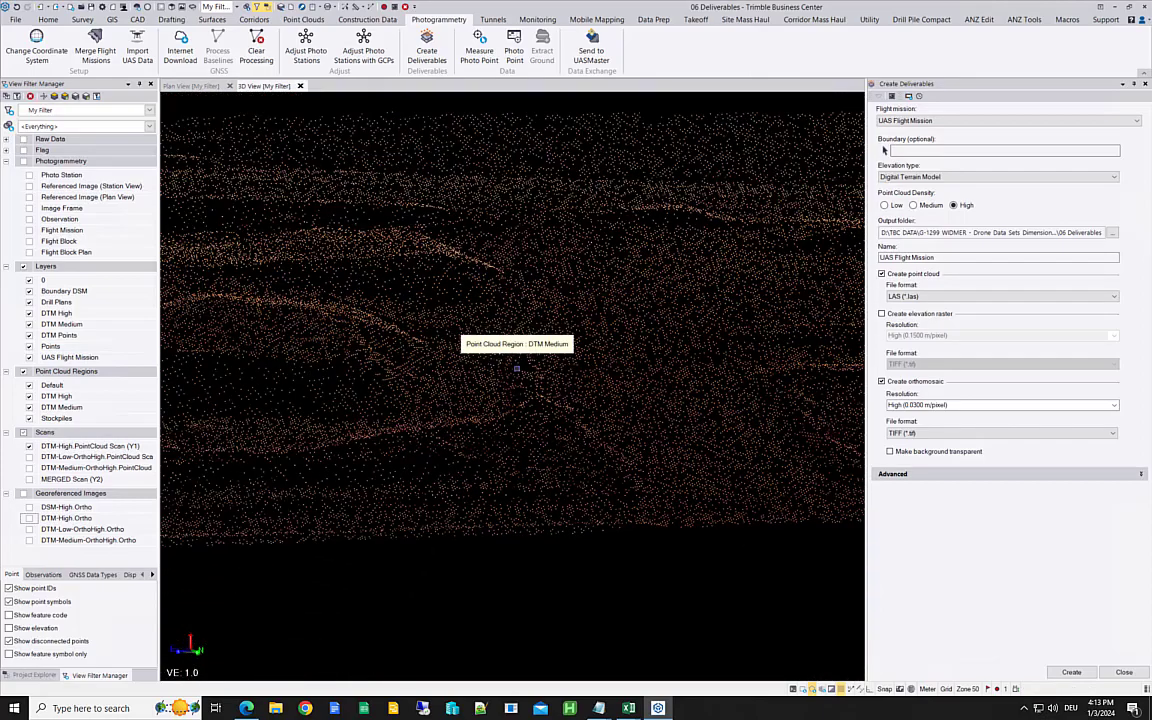
scroll(517, 369, "down", 2)
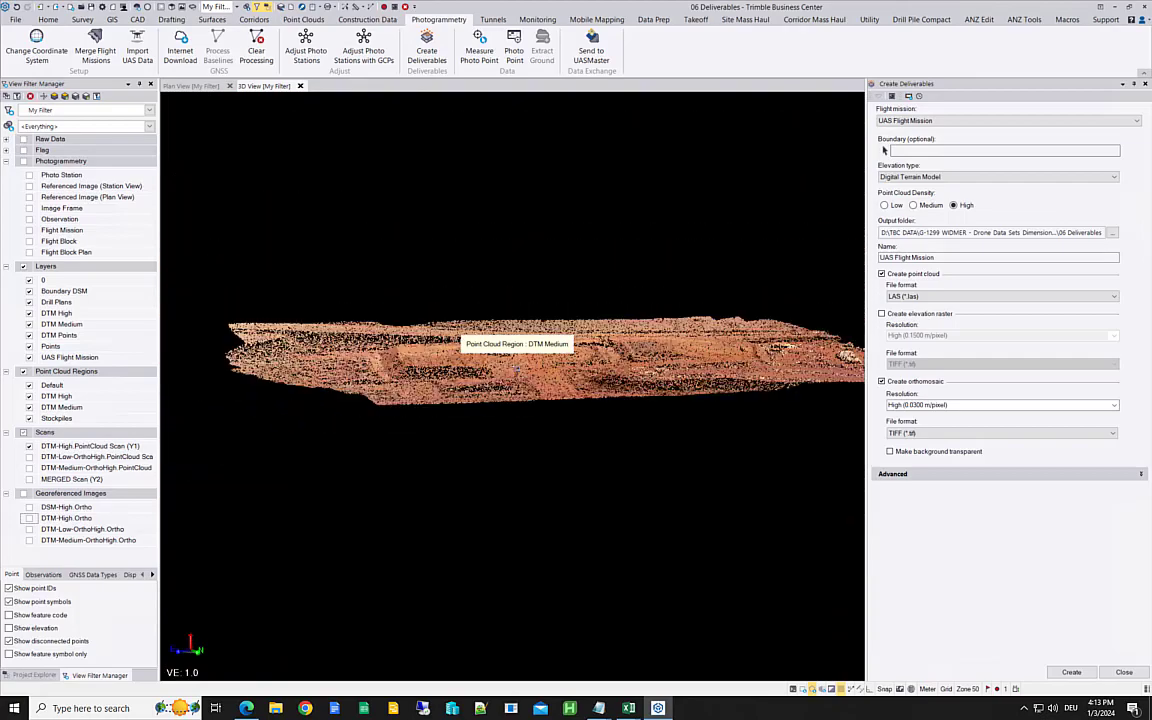
scroll(517, 369, "down", 5)
scroll(574, 345, "up", 3)
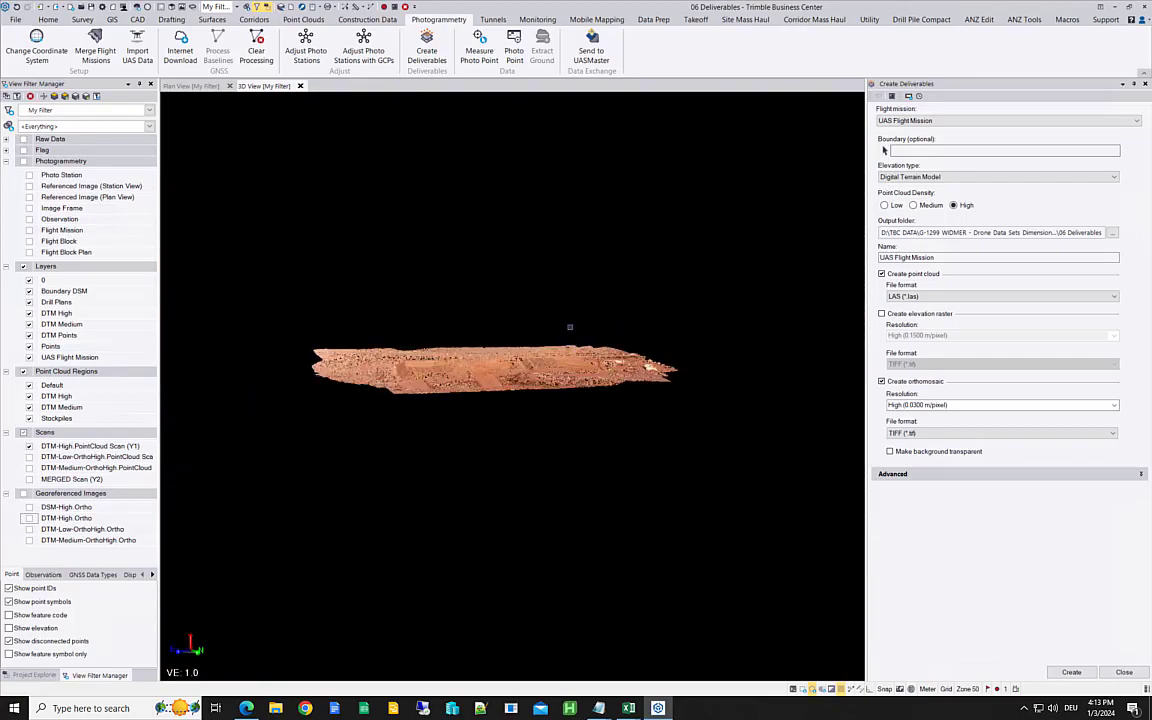
mouse_move(571, 327)
right_mouse_down()
mouse_move(568, 460)
mouse_move(660, 407)
right_mouse_up()
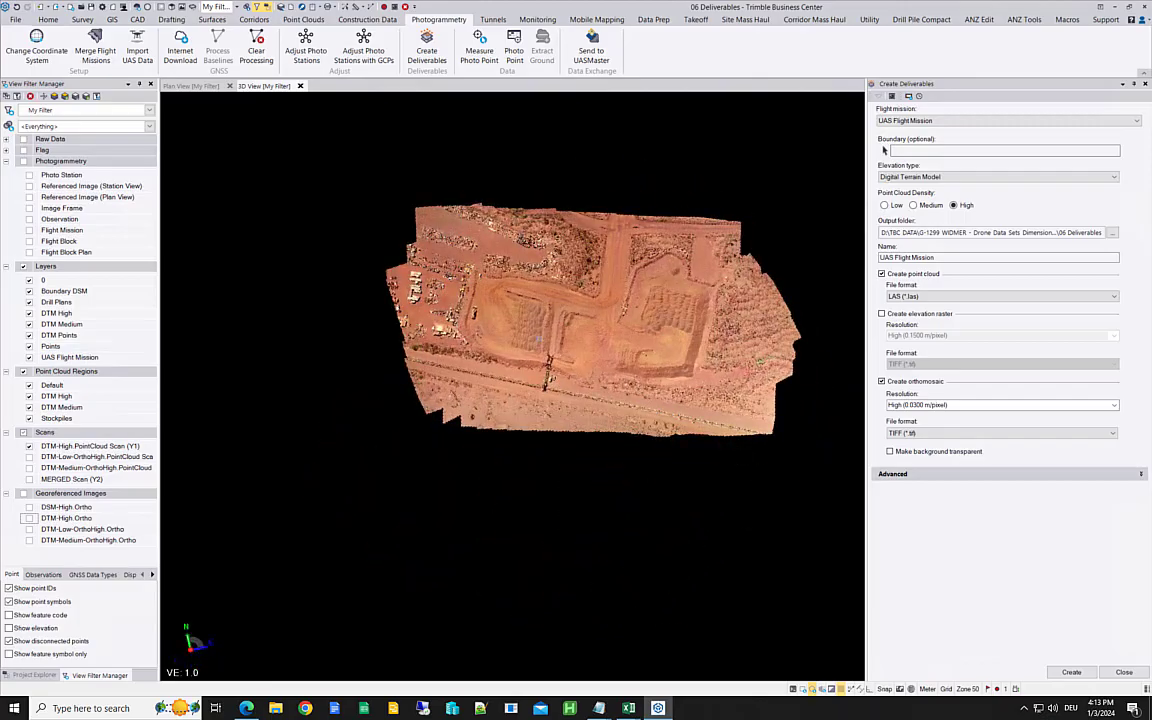
scroll(440, 291, "up", 10)
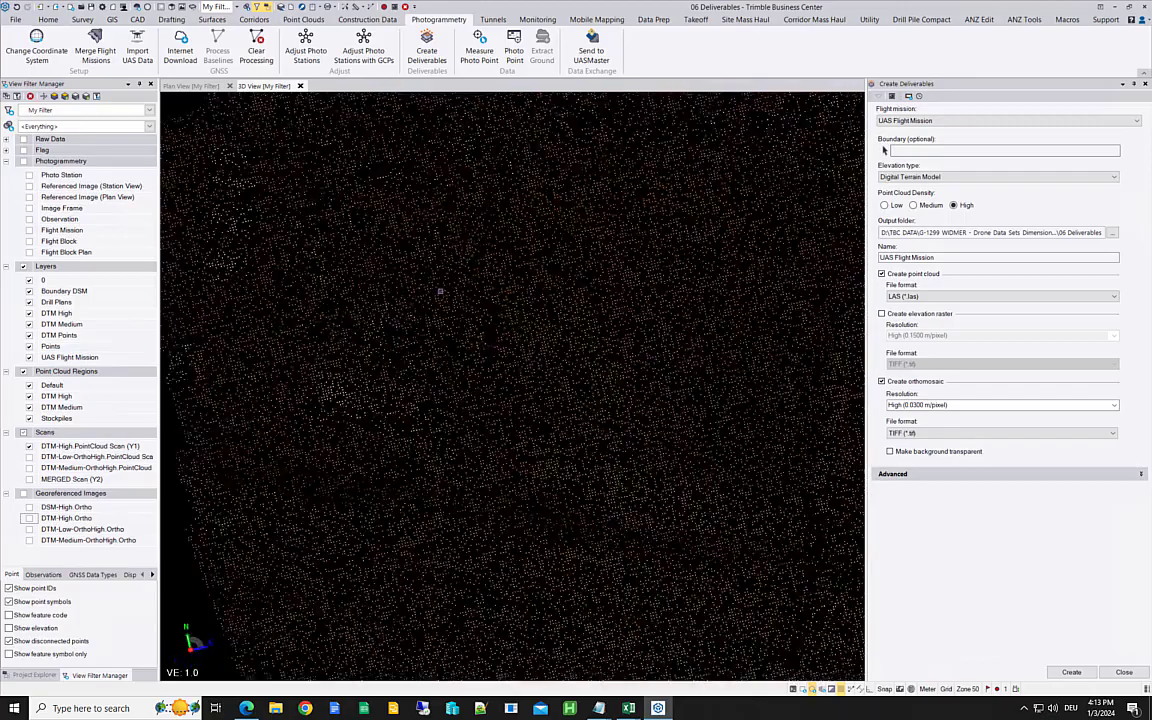
scroll(440, 291, "up", 5)
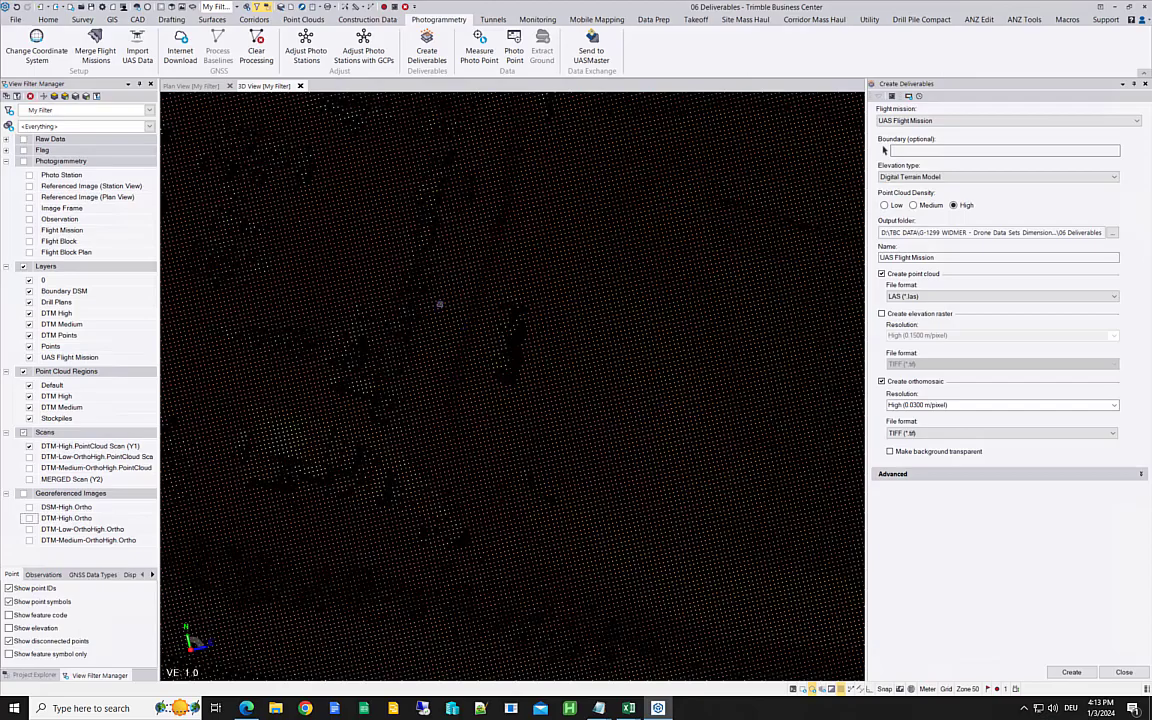
scroll(430, 302, "up", 3)
middle_click_drag(427, 328, 360, 314)
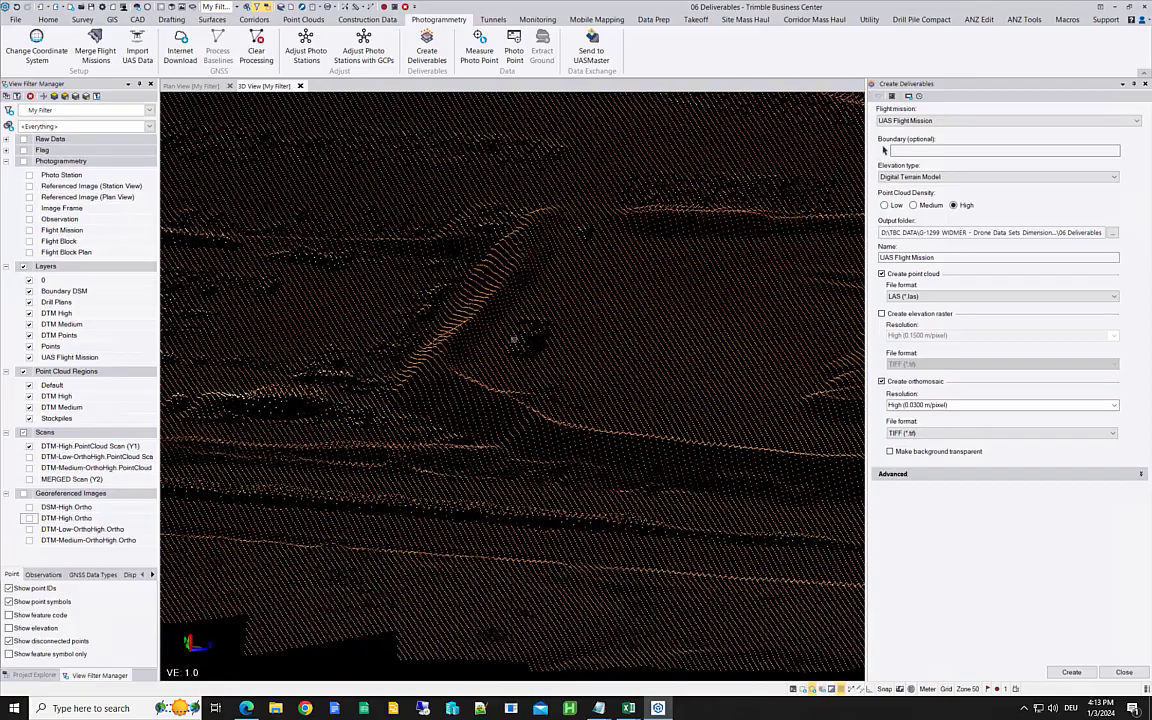
middle_click_drag(462, 306, 430, 310)
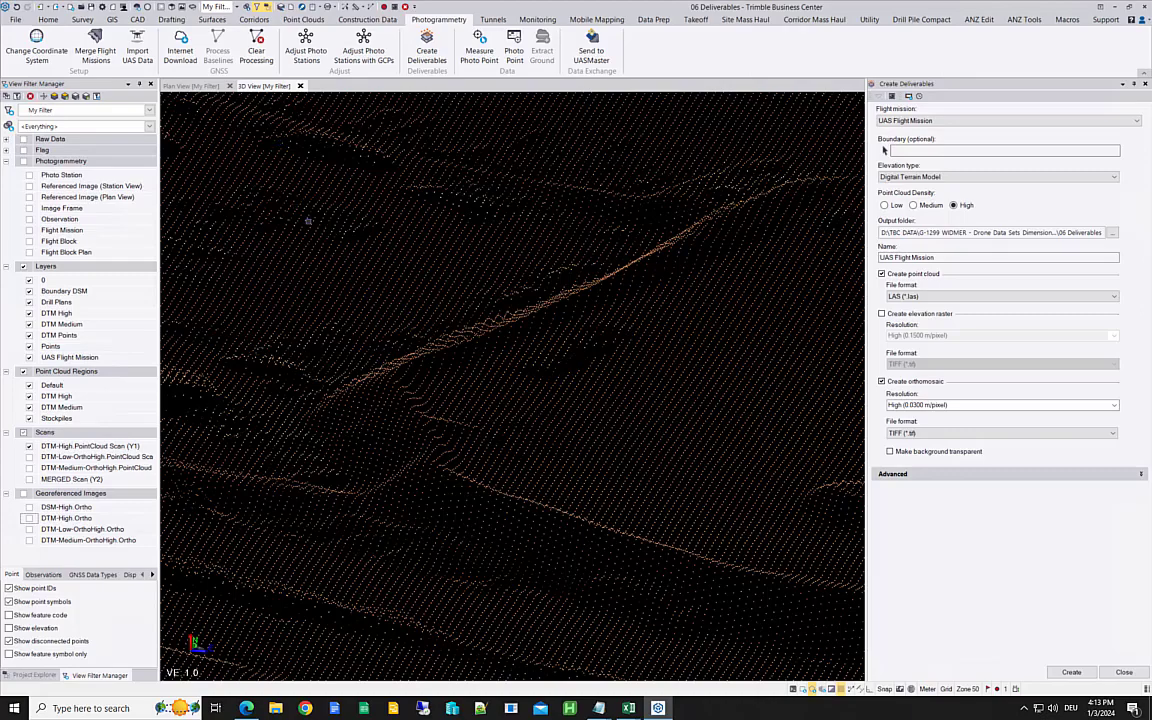
middle_click_drag(320, 222, 658, 288)
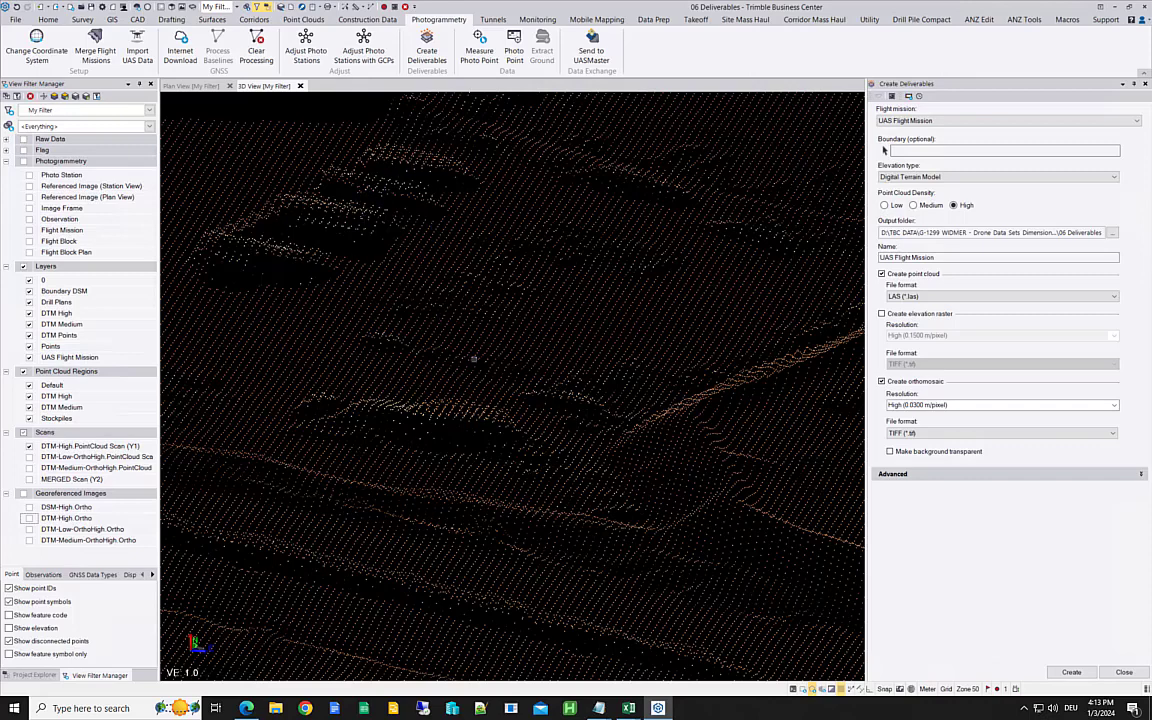
Step: Return to the plan view and show the DTM-High.Ortho image over the point cloud again
left_click(197, 87)
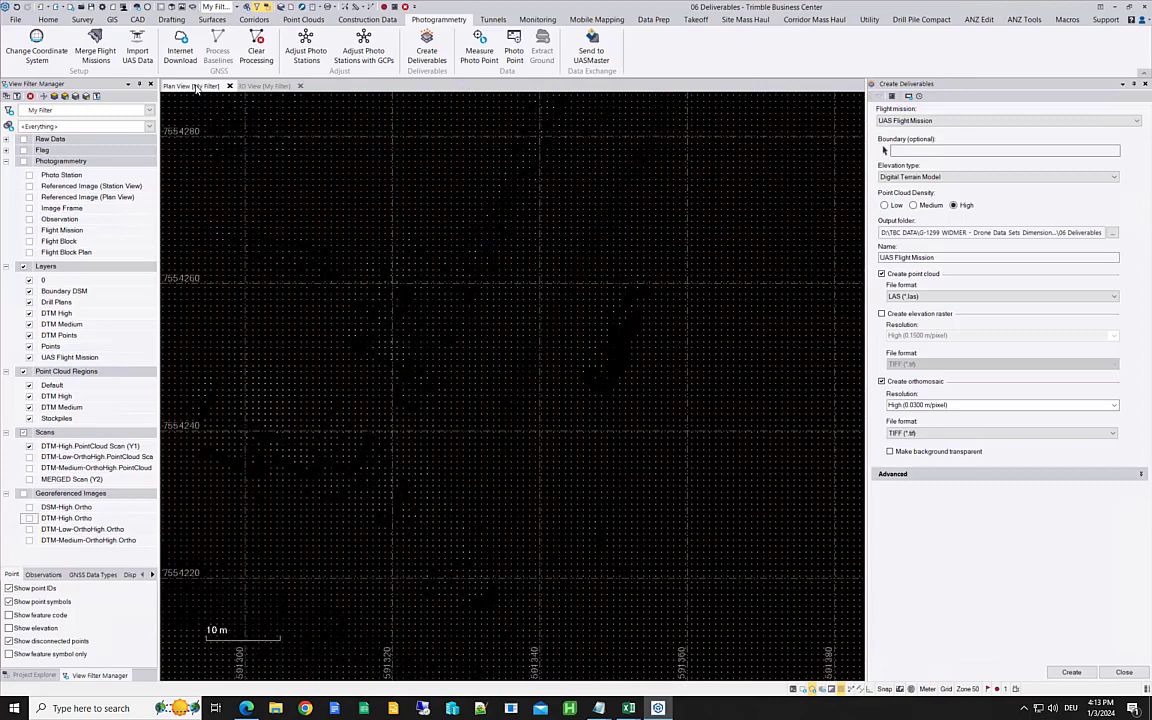
left_click(29, 518)
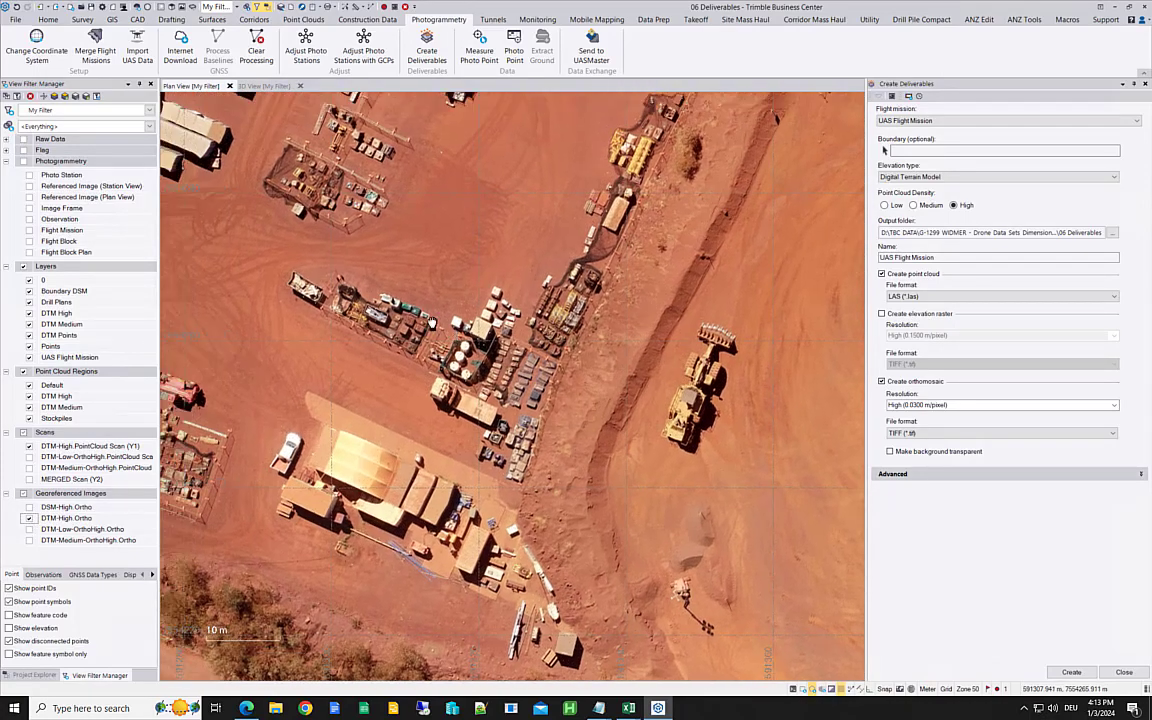
Step: Temporarily display the MERGED Scan in 3D for comparison, leaving the DSM-High.Ortho image and merged scan hidden
left_click(258, 86)
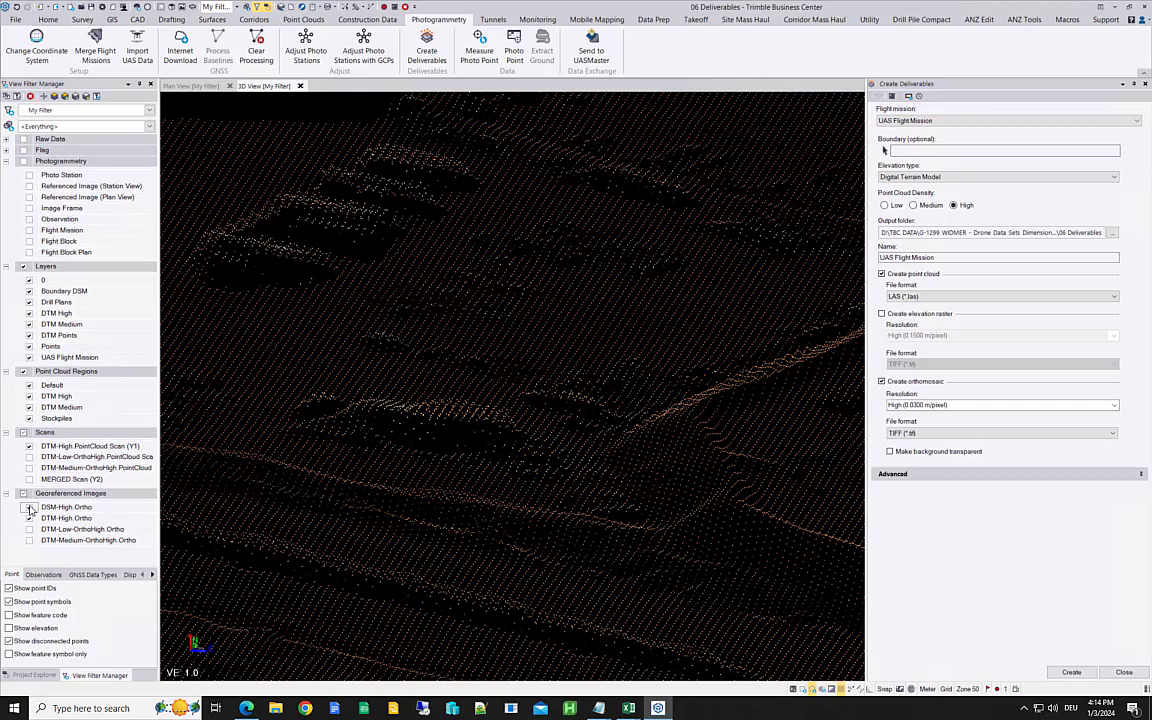
left_click(29, 507)
left_click(30, 480)
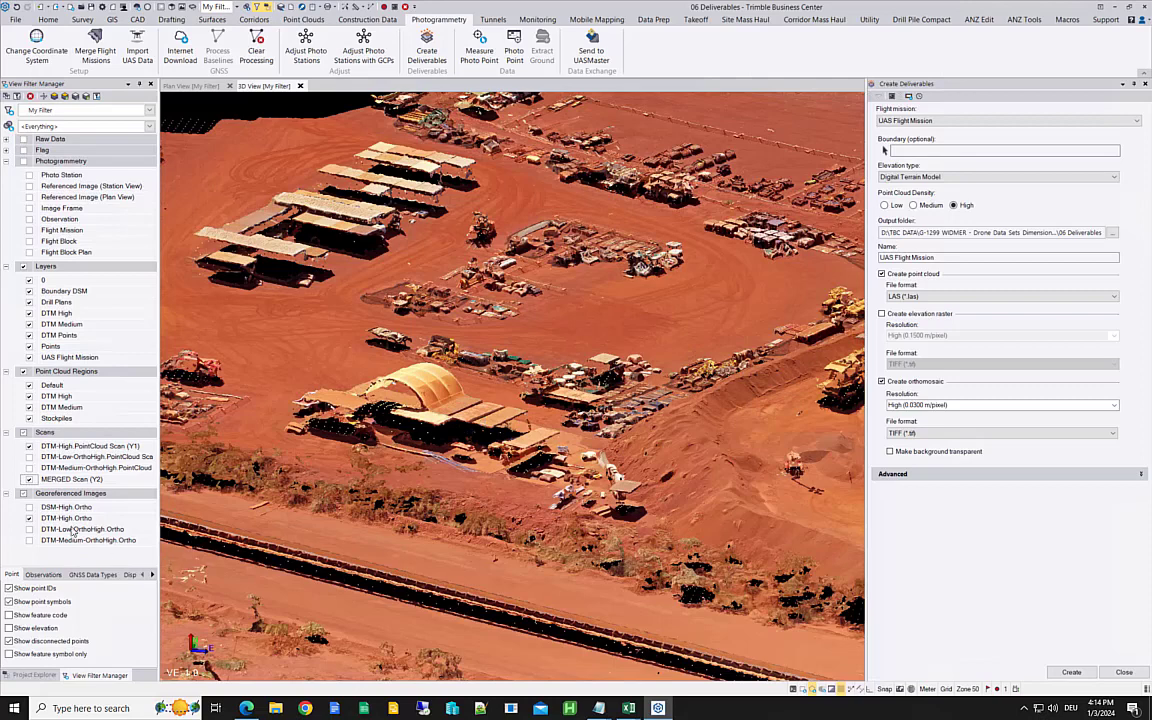
left_click(29, 480)
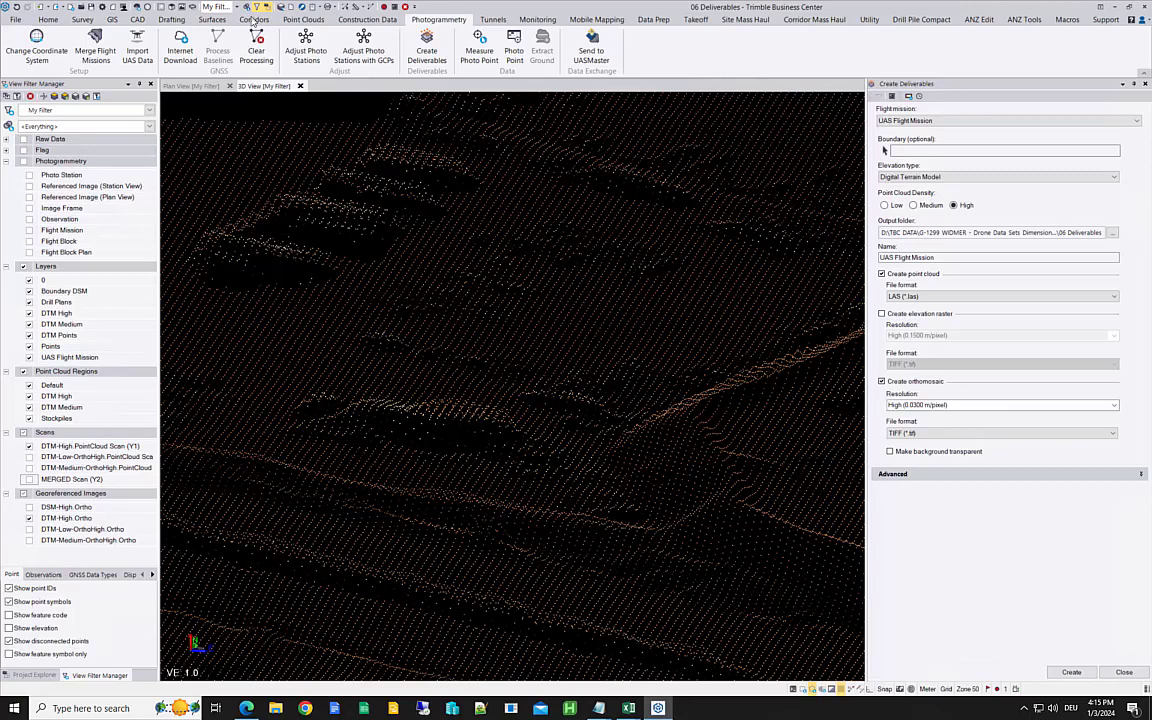
Step: Hide the DTM-High.Ortho image in the plan view and close Create Deliverables without creating anything
left_click(190, 86)
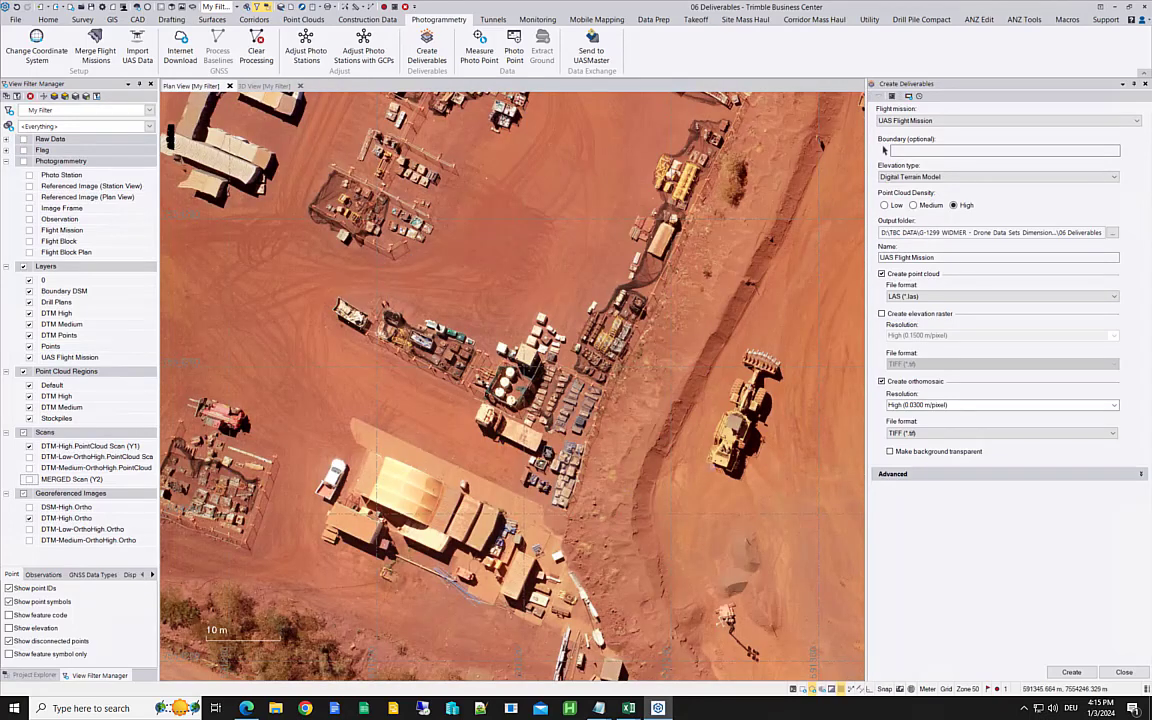
scroll(704, 474, "up", 4)
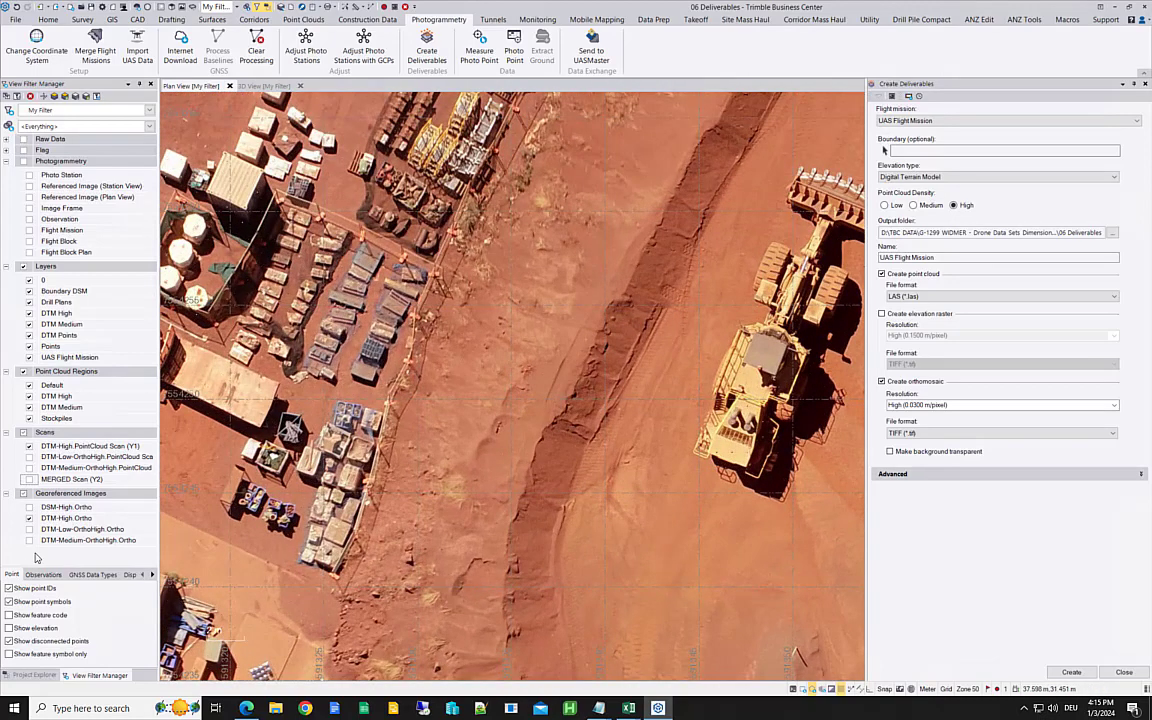
left_click(29, 518)
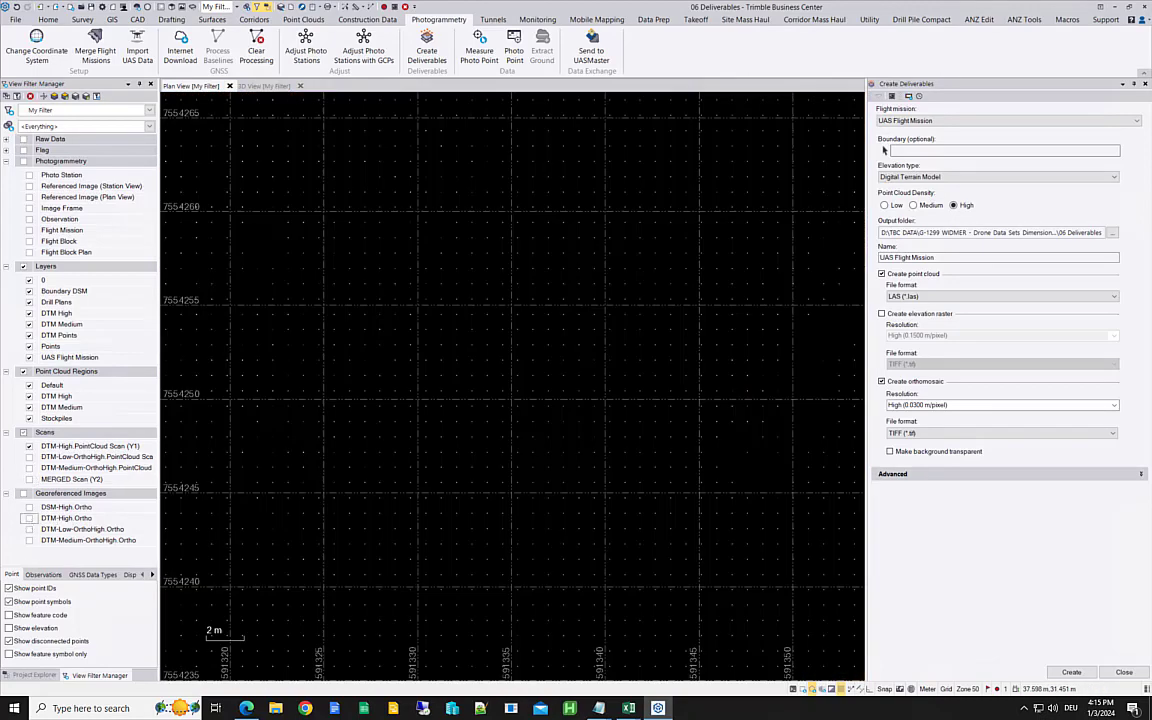
left_click(1123, 672)
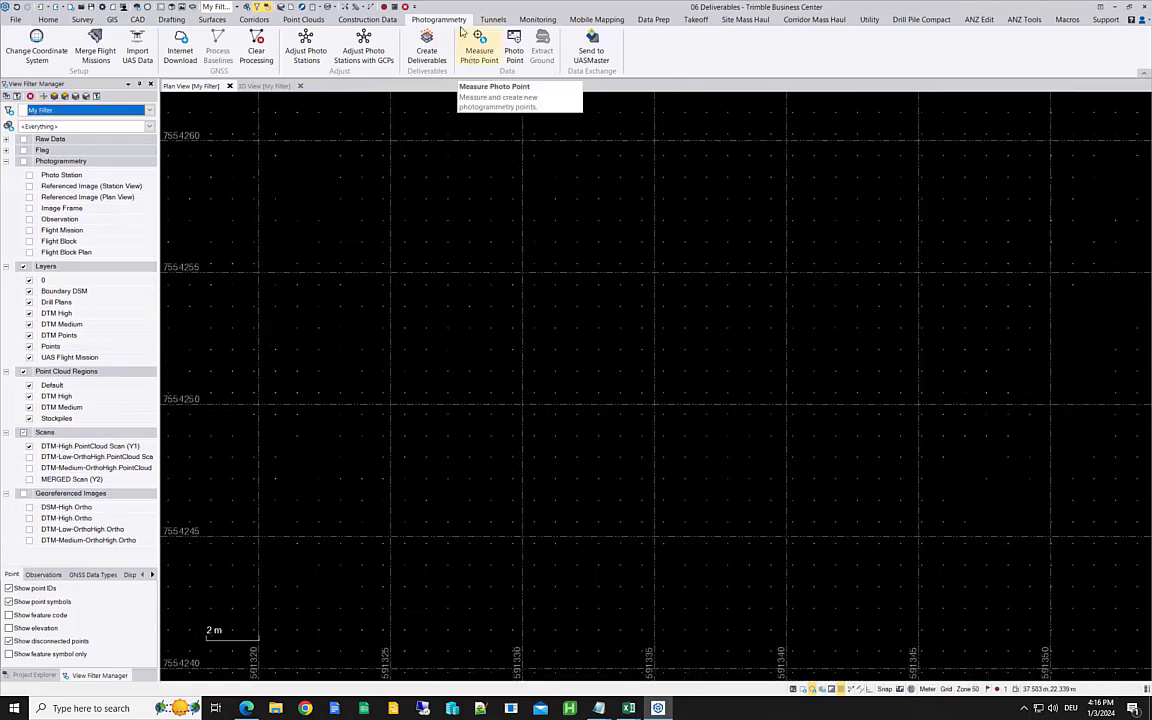
Step: Measure the spacing between two neighbouring points of the DTM-High point cloud with Inverse, then close the command
left_click(370, 8)
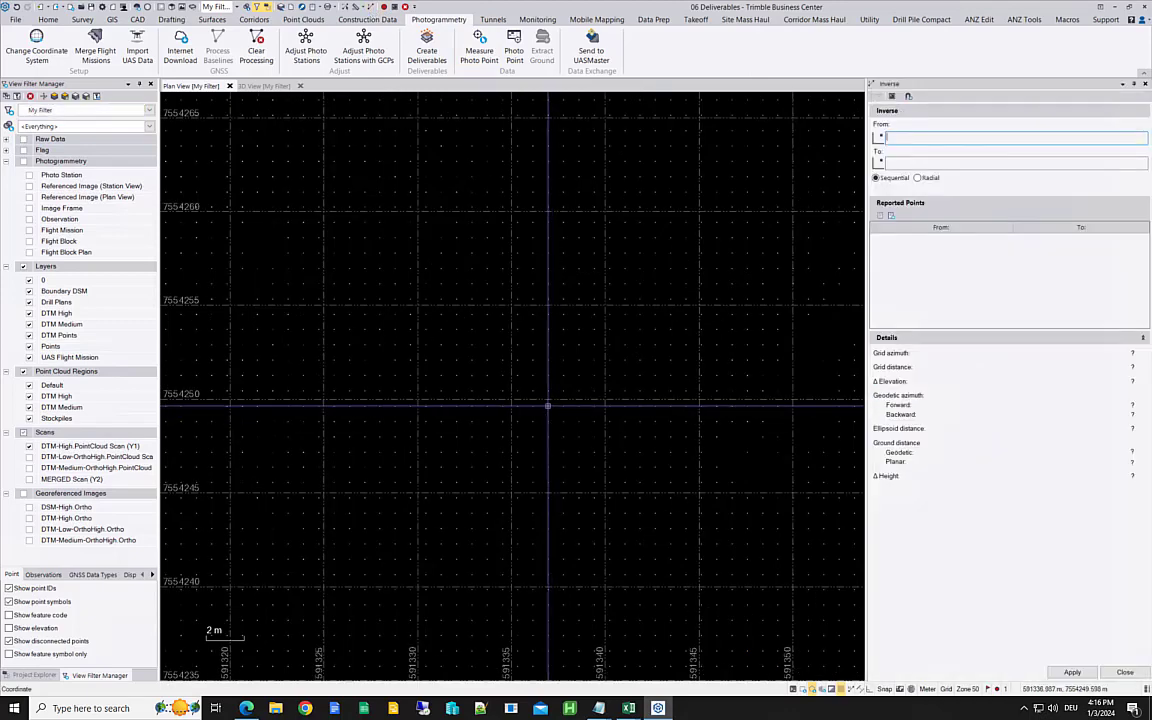
left_click(552, 407)
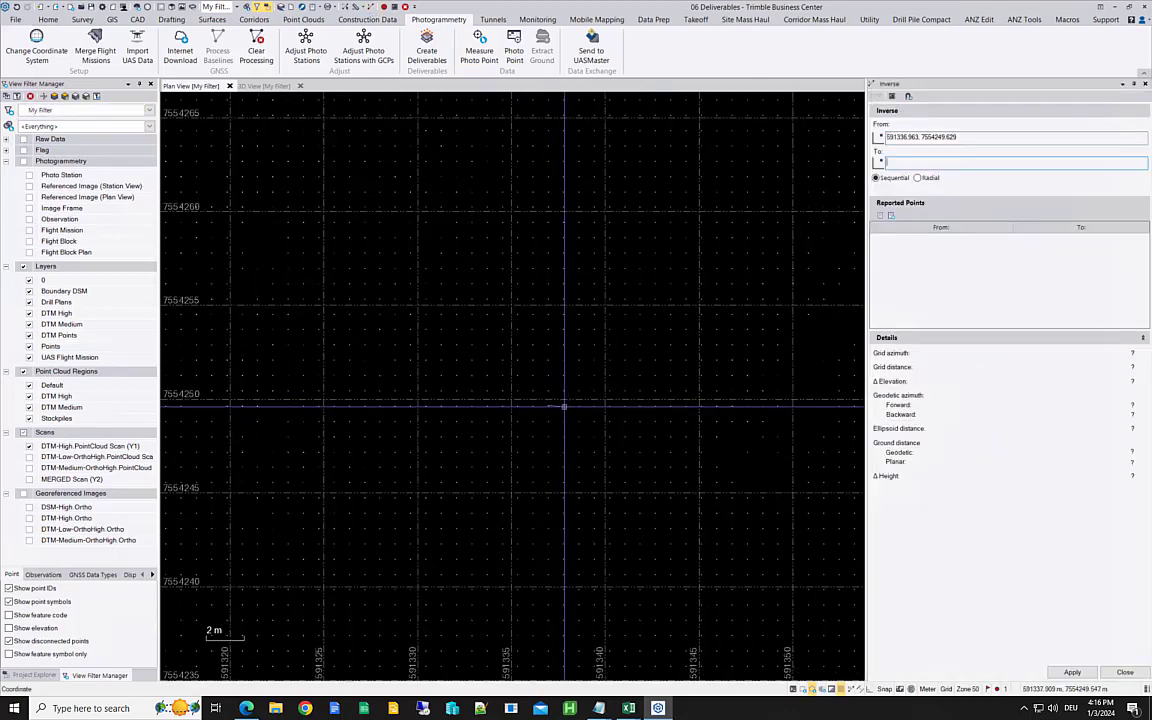
left_click(564, 407)
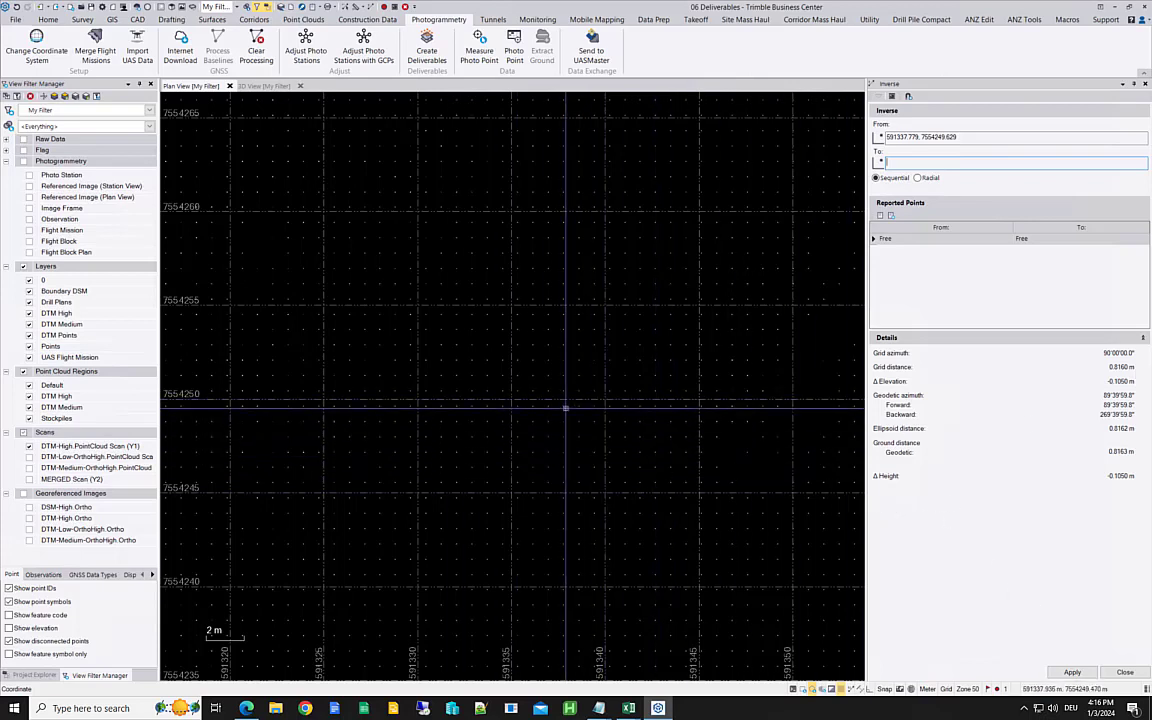
key("Escape")
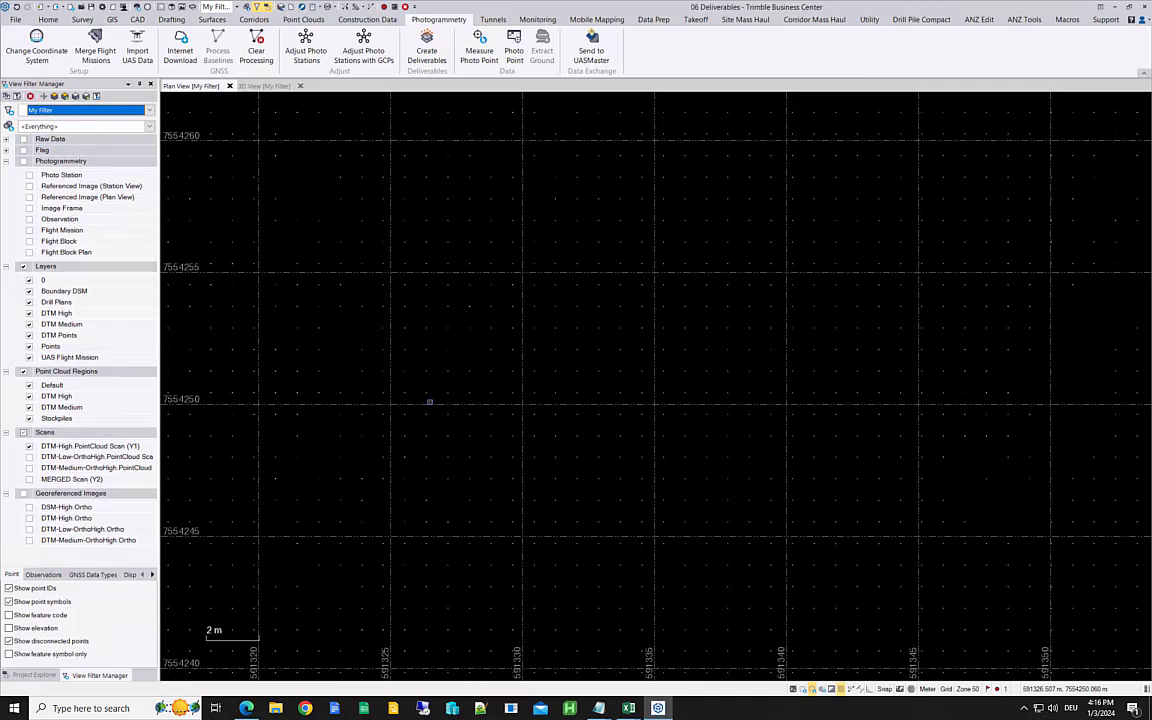
Step: Show the DTM-High.Ortho image in the plan view and enlarge the displayed size of the scan points
left_click(29, 518)
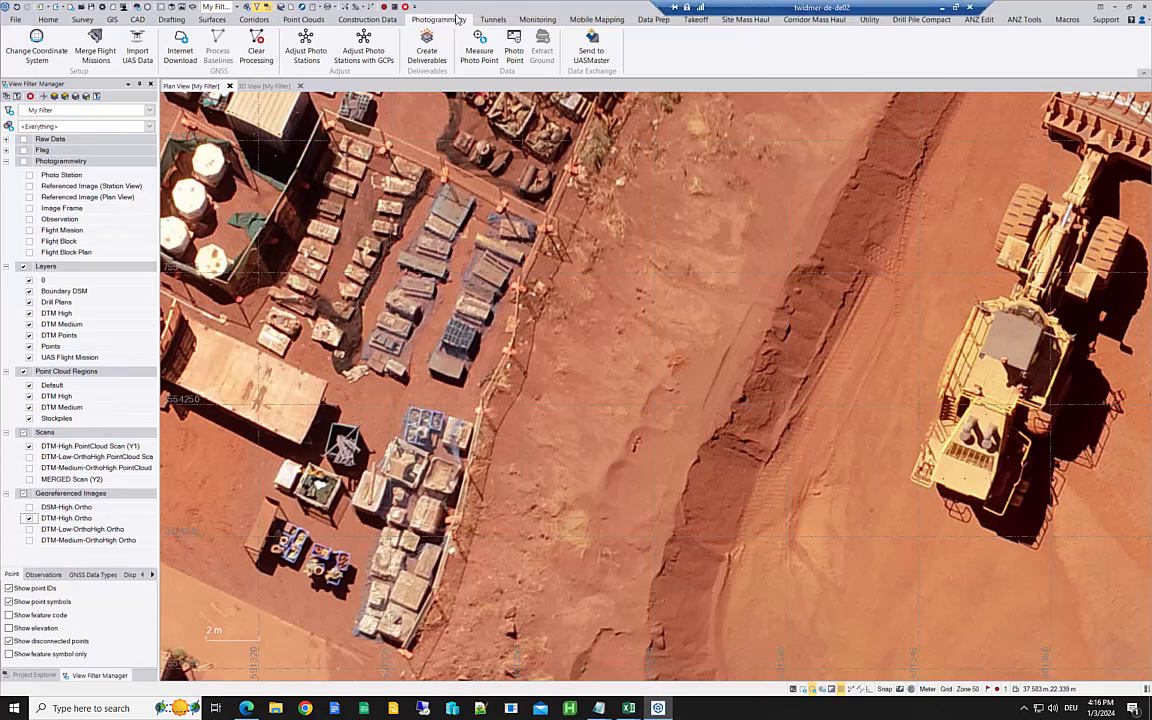
left_click(310, 20)
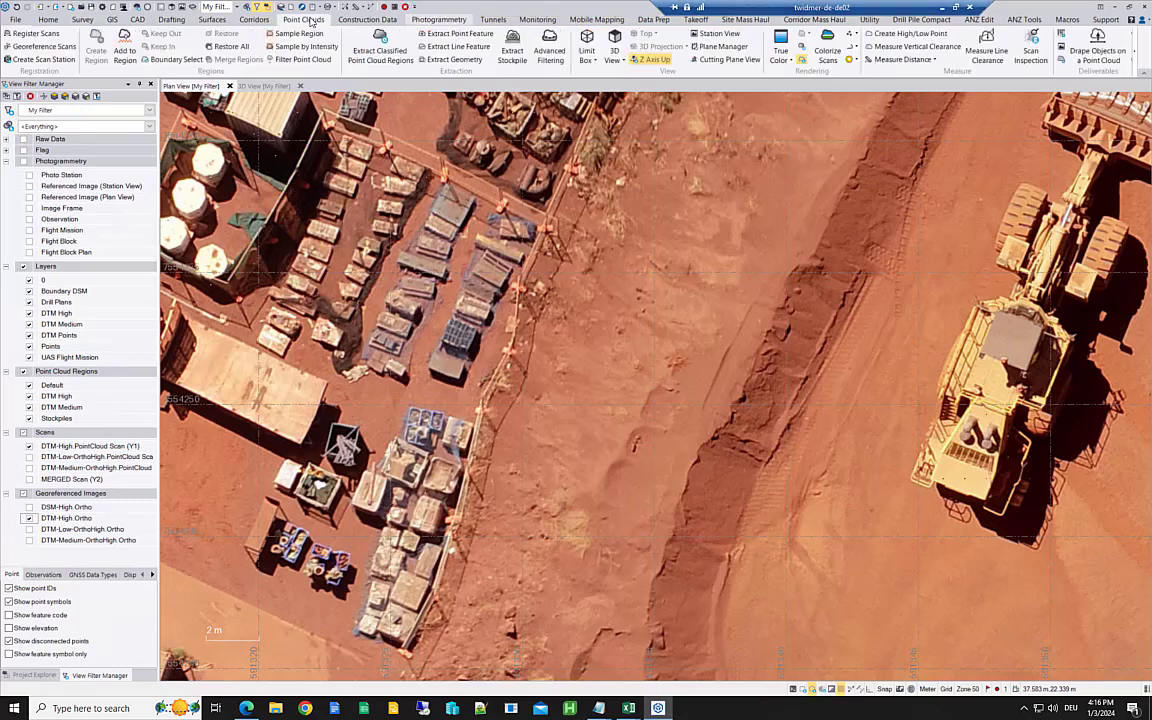
left_click(857, 36)
left_click(864, 81)
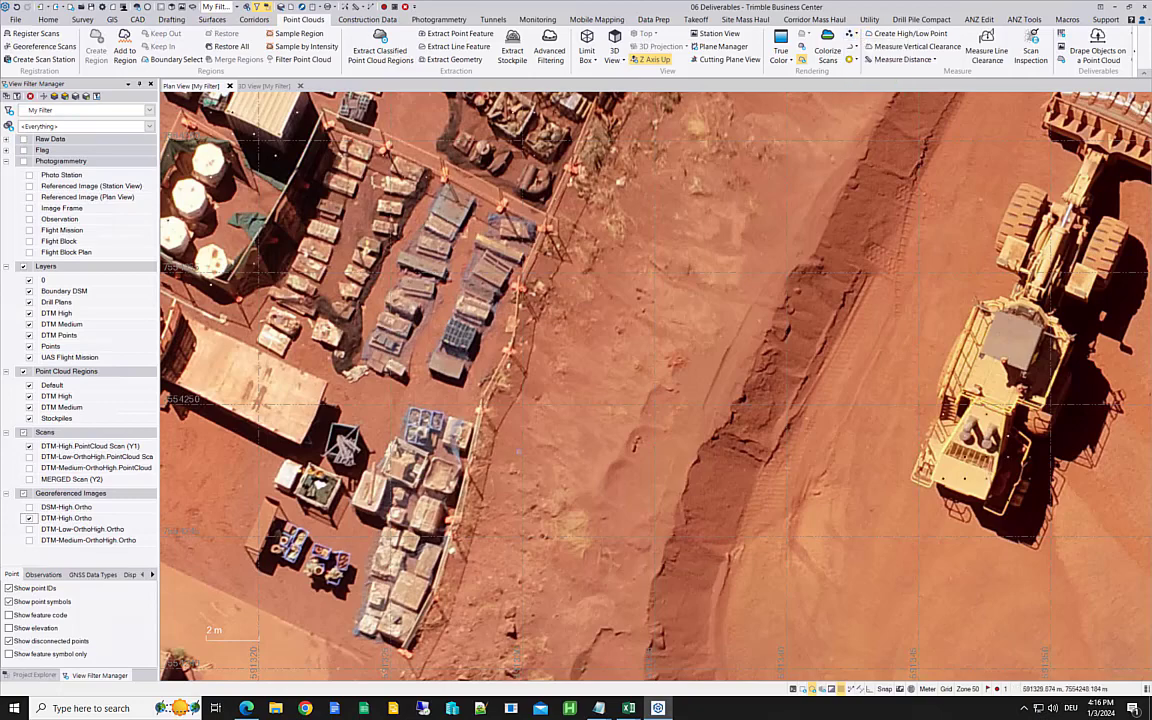
Step: Toggle the DTM-High.Ortho image off and on to compare it with the DTM-High point grid, leaving the image visible
left_click(29, 518)
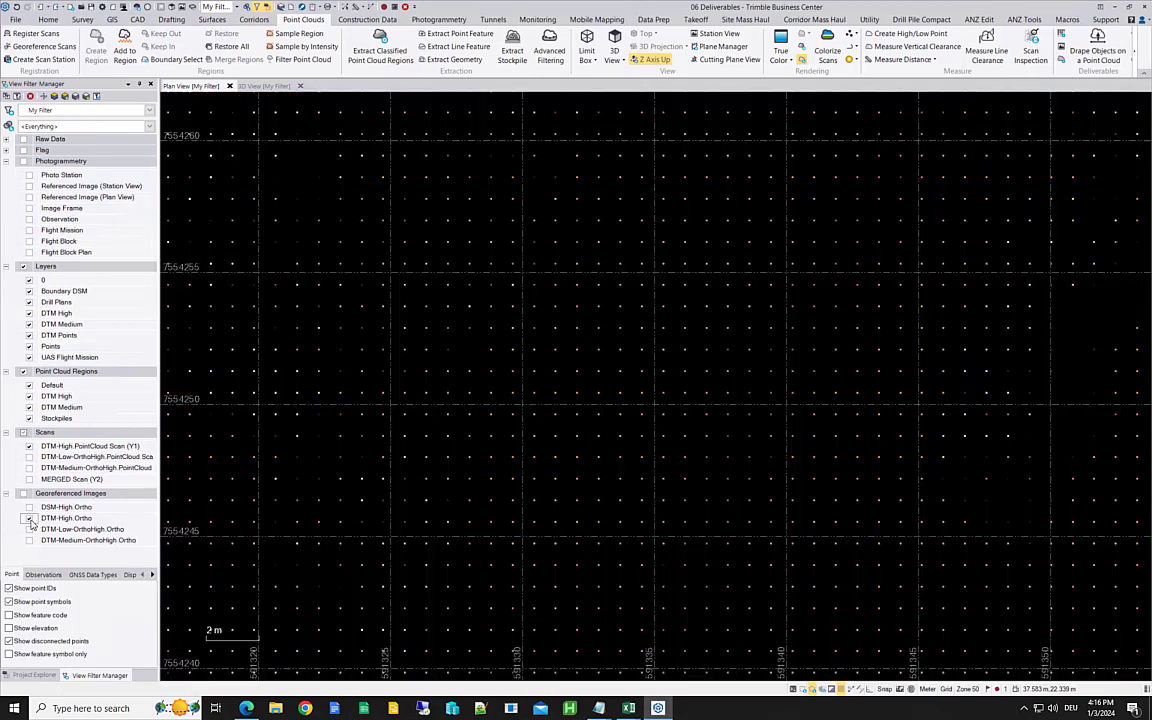
left_click(29, 518)
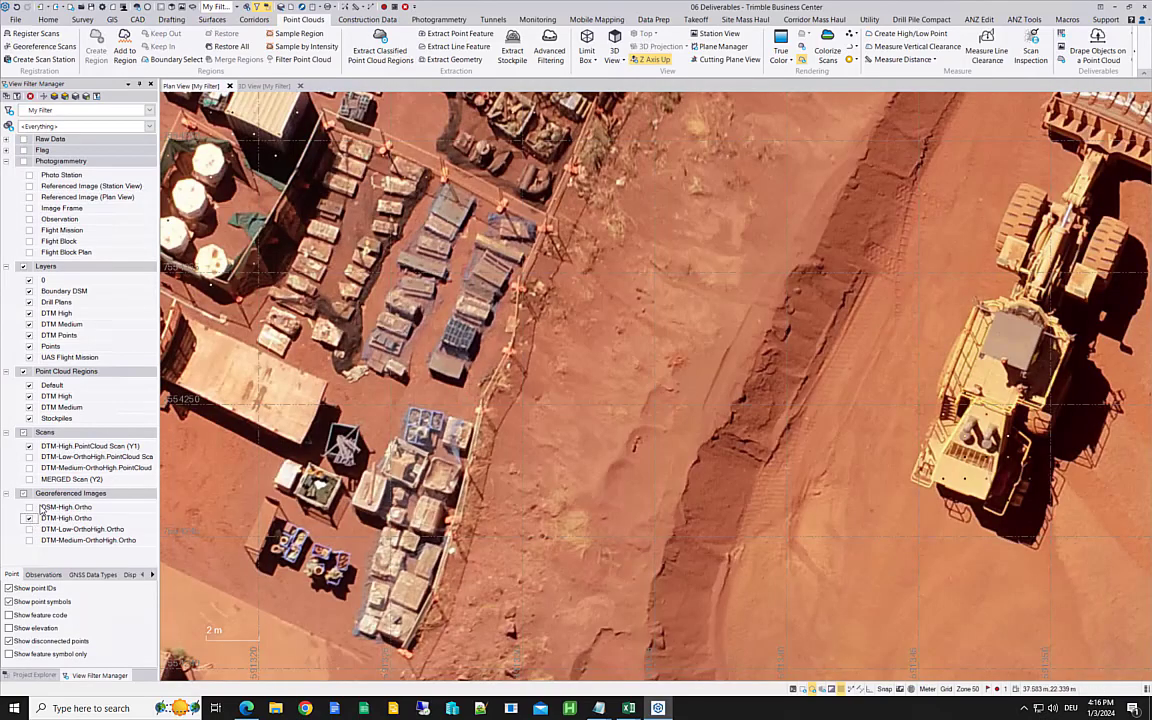
left_click(29, 518)
left_click(29, 518)
left_click(29, 518)
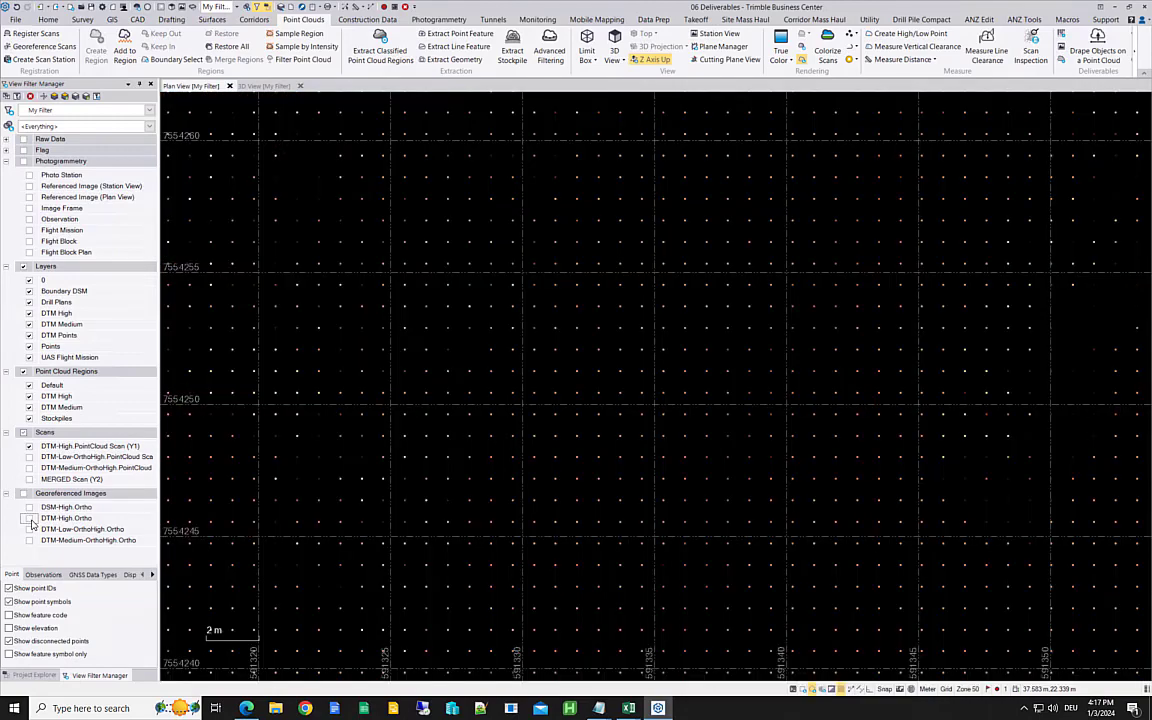
left_click(29, 518)
left_click(29, 518)
left_click(29, 518)
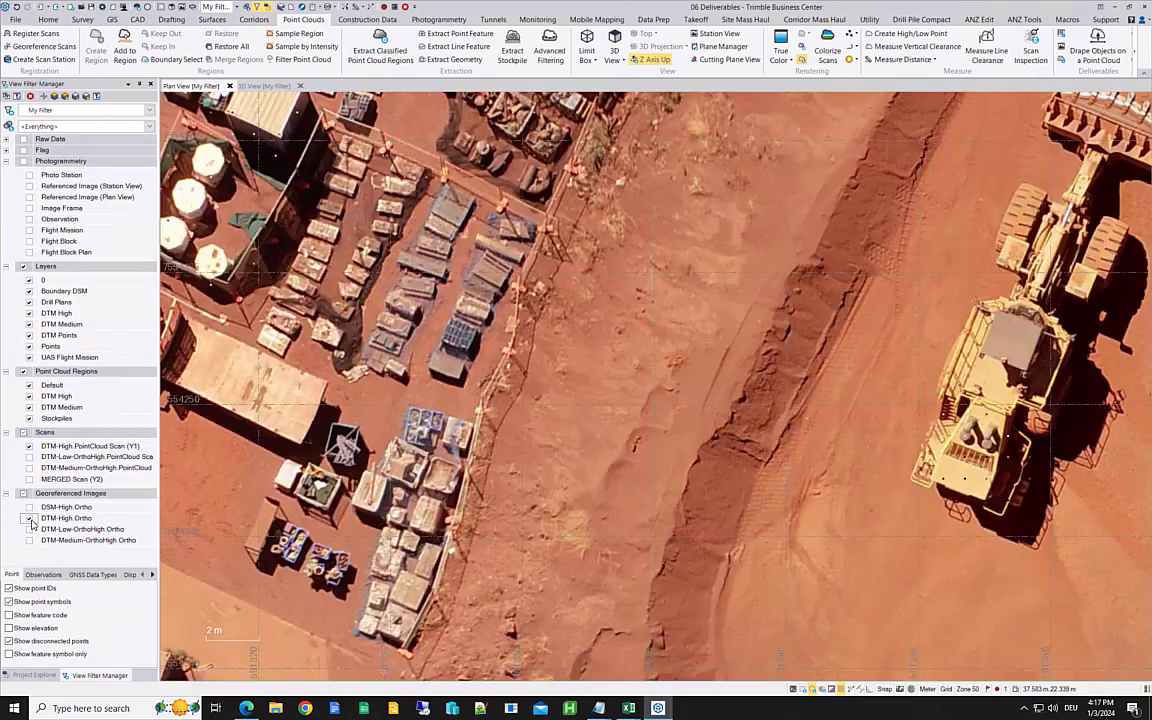
left_click(29, 518)
left_click(29, 518)
left_click(29, 518)
left_click(29, 518)
Step: Try Medium point cloud density with High (0.0300 m/pixel) orthomosaic resolution in Create Deliverables, and close it without creating anything
left_click(461, 20)
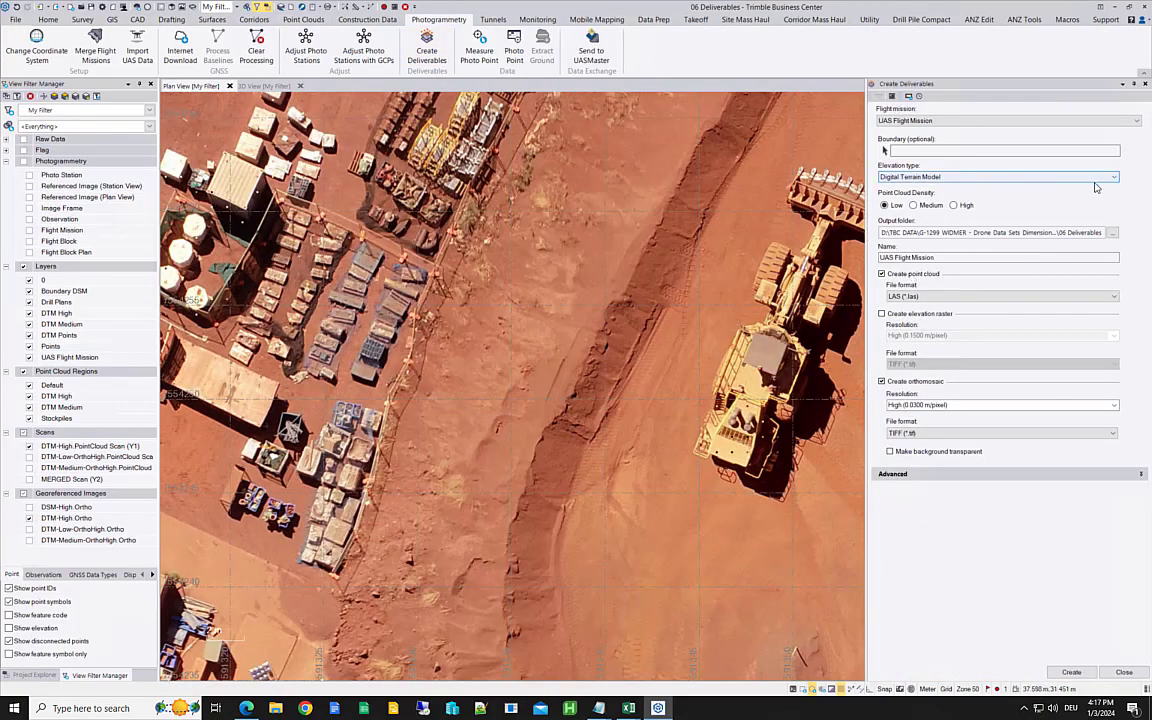
left_click(912, 206)
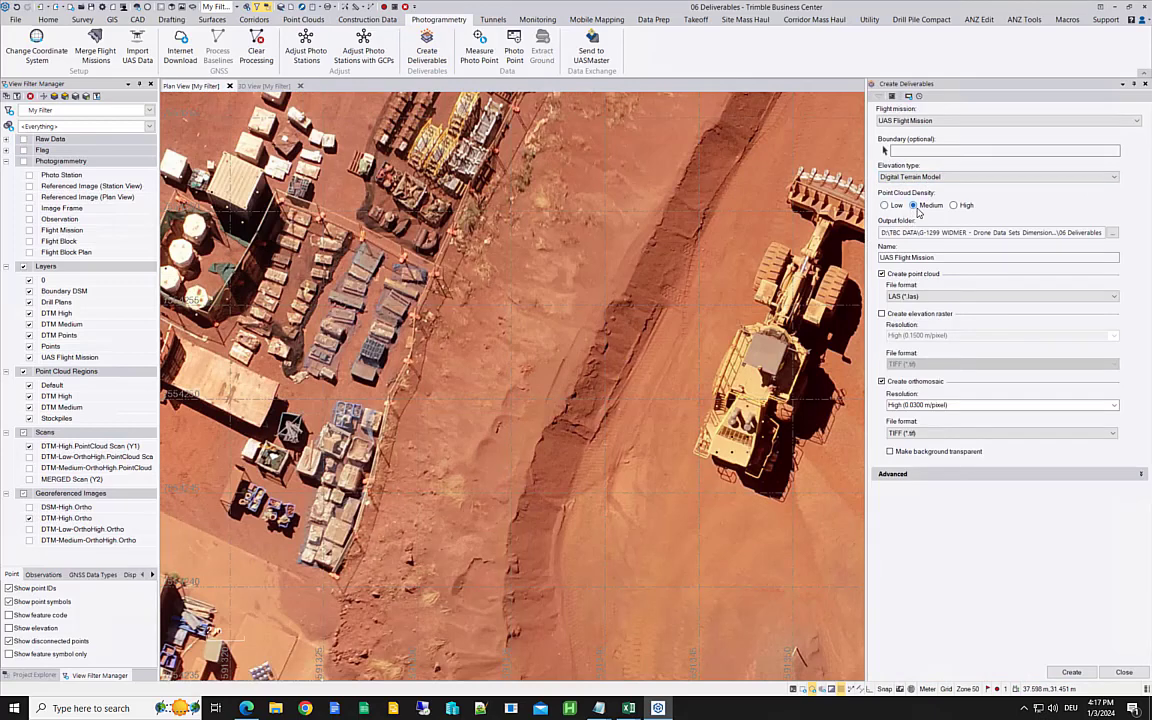
left_click(1113, 406)
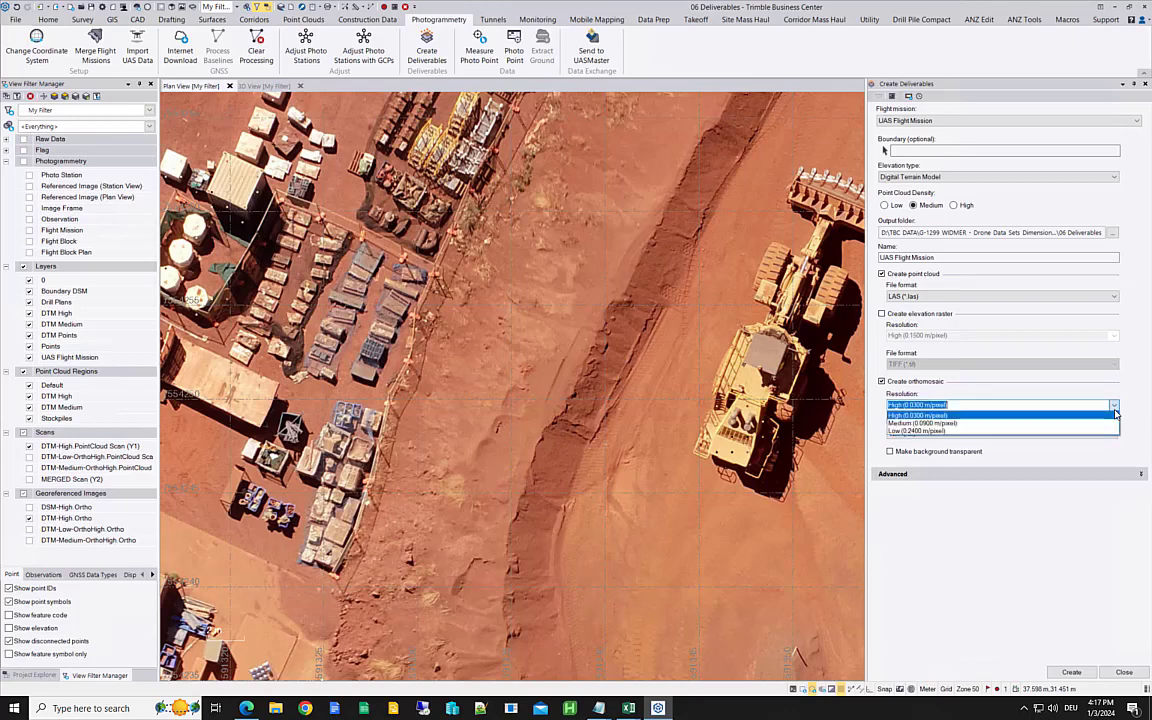
left_click(918, 414)
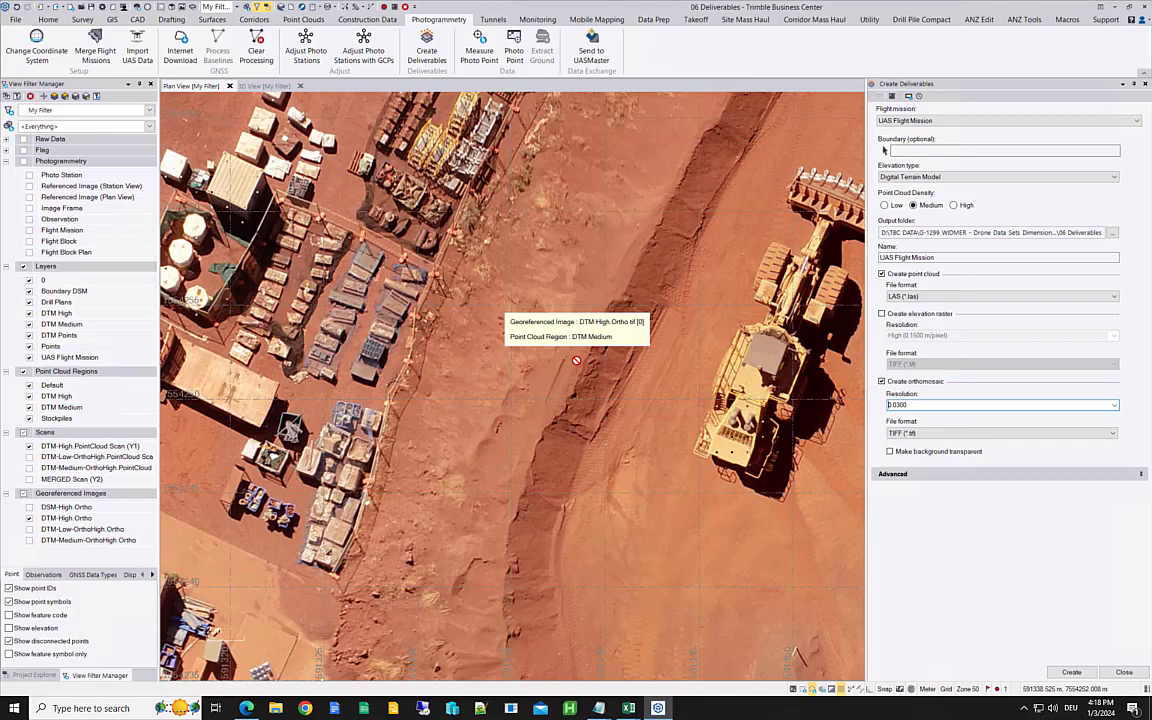
left_click(1124, 673)
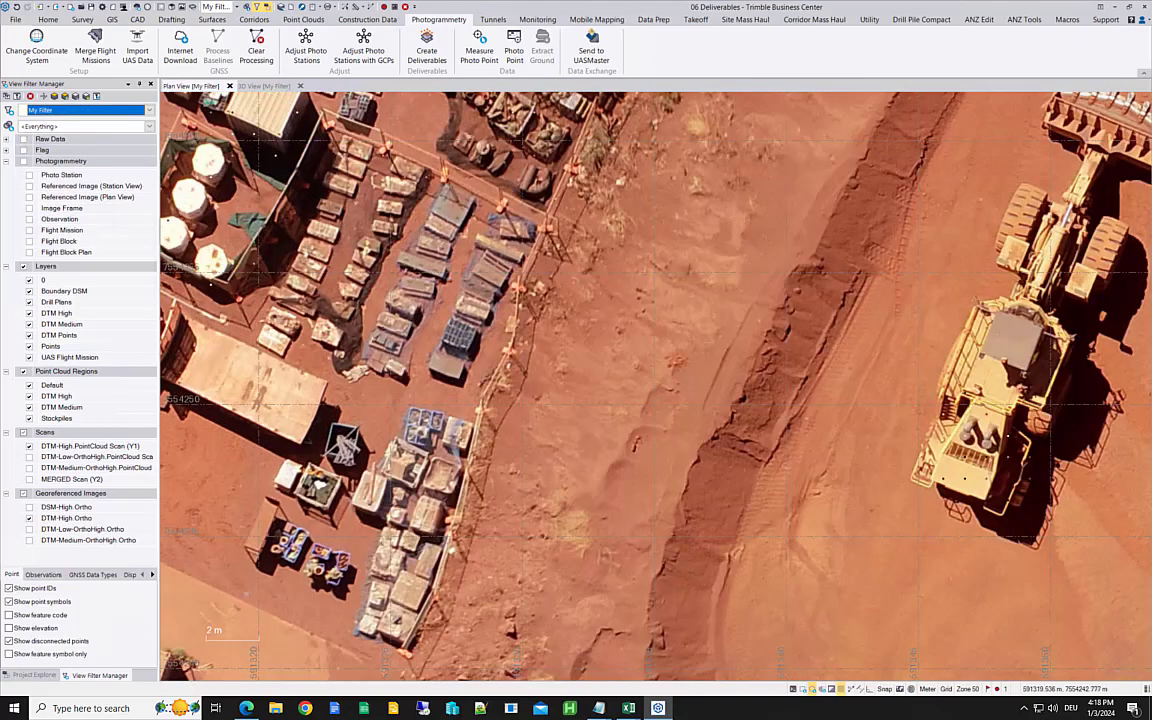
Step: Show the DTM-Medium-OrthoHigh.Ortho image and toggle it and DTM-High.Ortho to compare them, leaving both visible
left_click(29, 541)
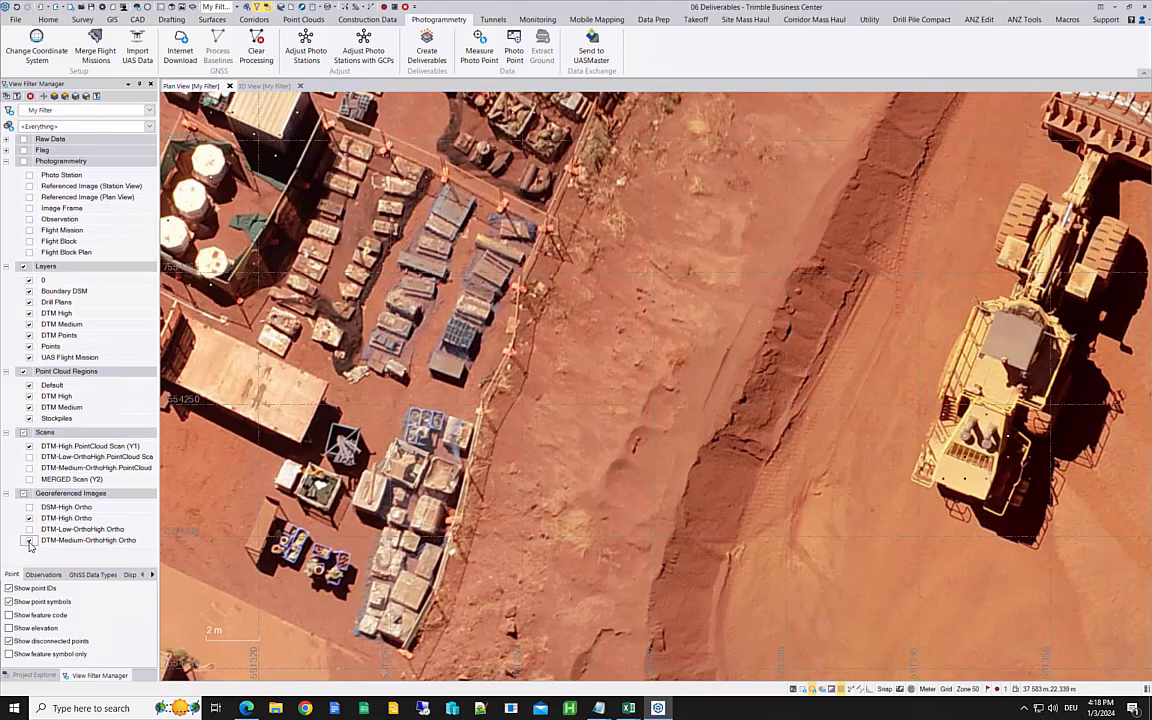
left_click(29, 518)
left_click(29, 518)
left_click(29, 540)
left_click(29, 541)
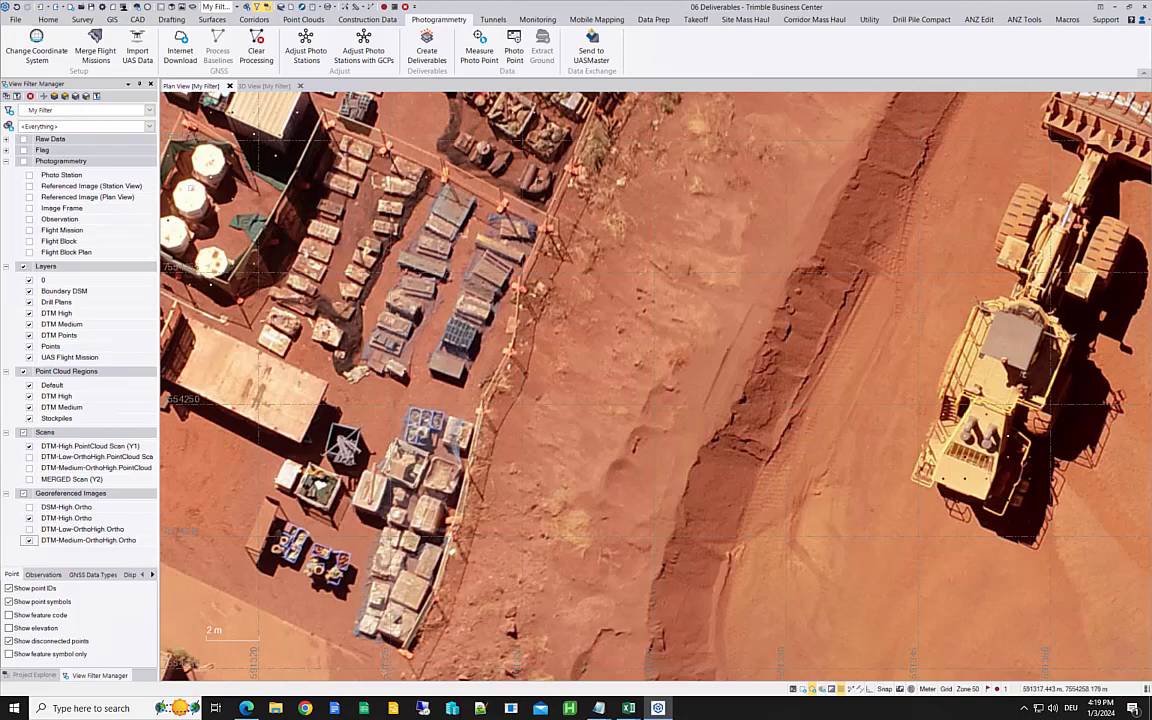
Step: Switch to the 3D view and display the DTM-Medium-OrthoHigh point cloud scan with the DTM-High scan hidden
left_click(265, 86)
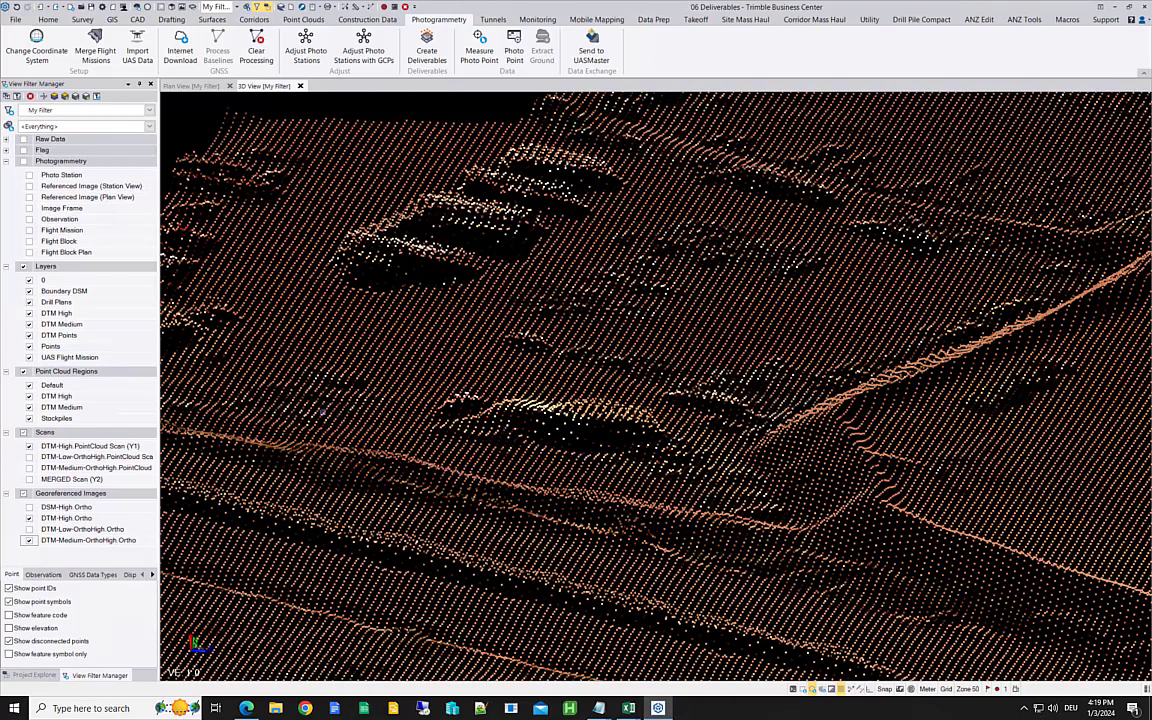
left_click(28, 469)
left_click(29, 447)
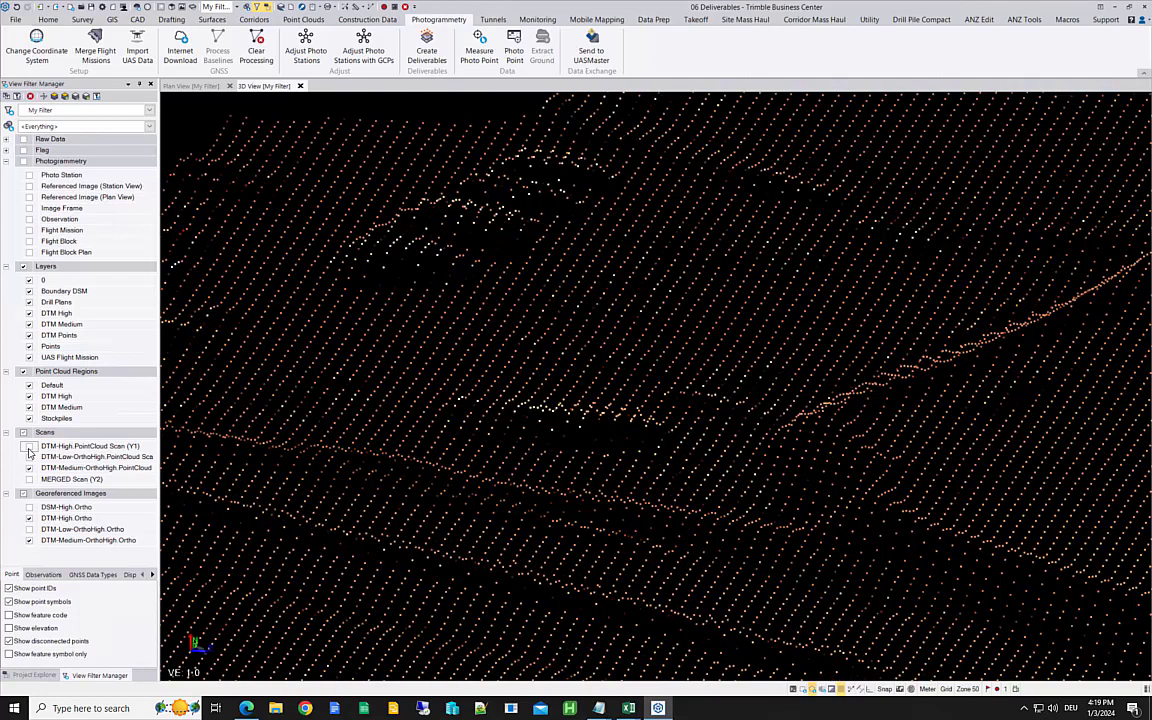
Step: Toggle the DTM-High scan on and off in 3D to compare its density with the medium scan, leaving it visible
left_click(29, 446)
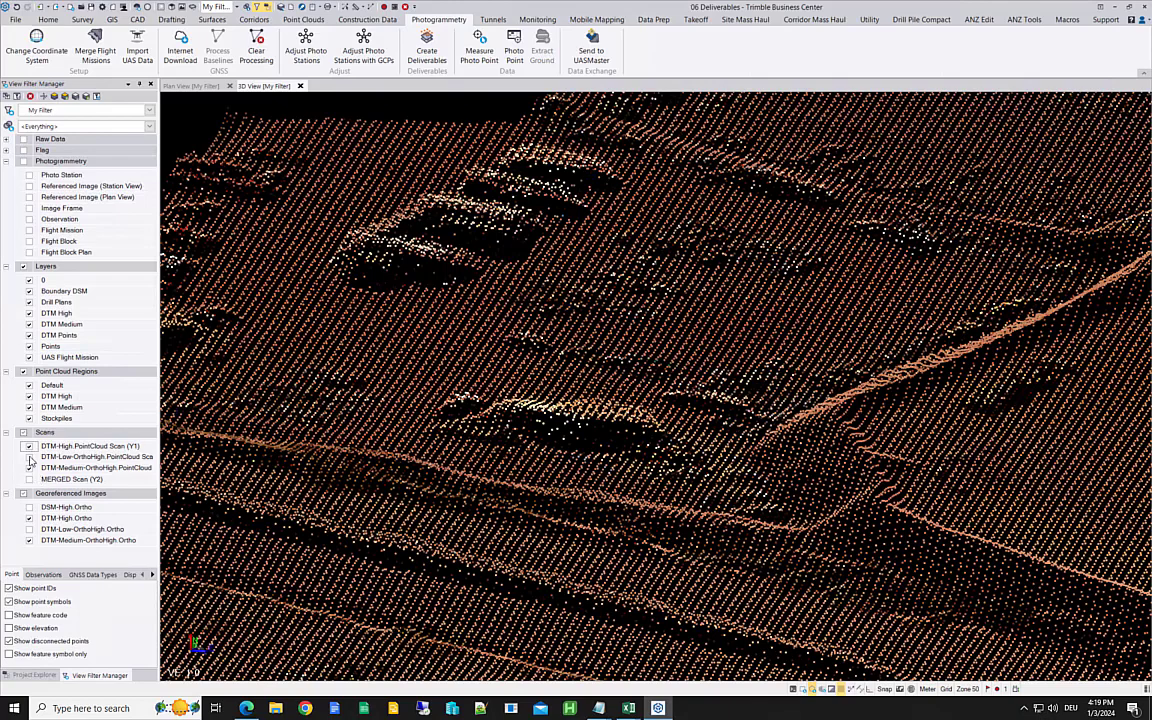
left_click(30, 447)
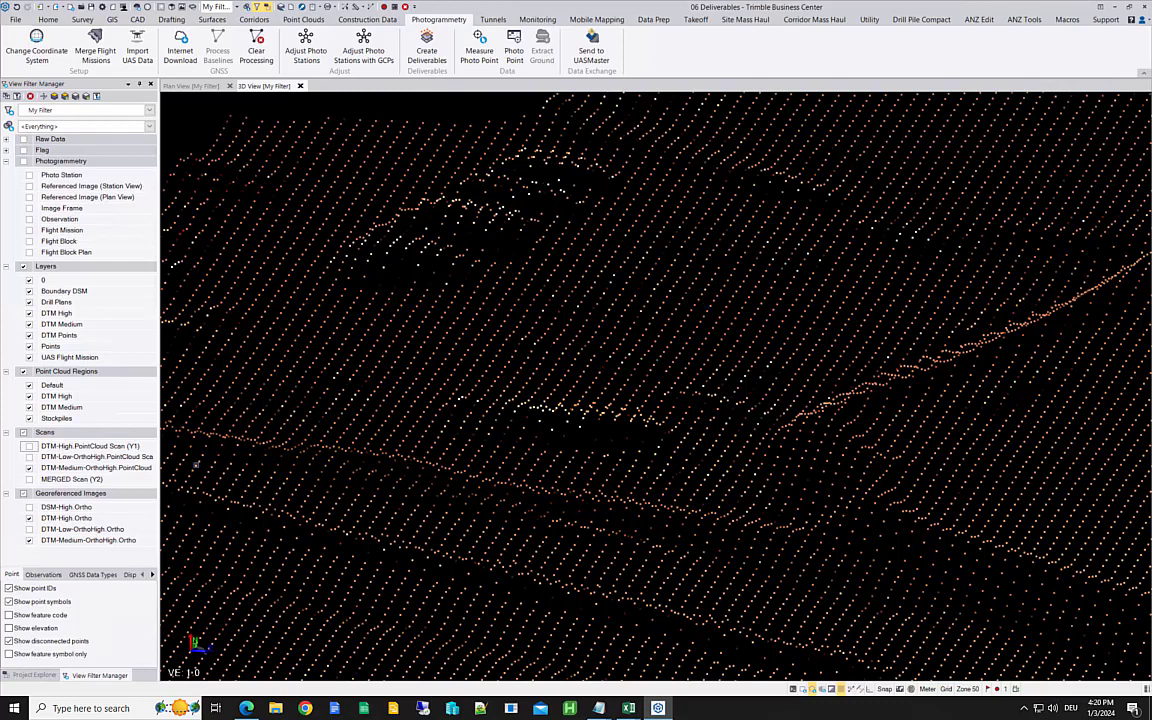
left_click(29, 447)
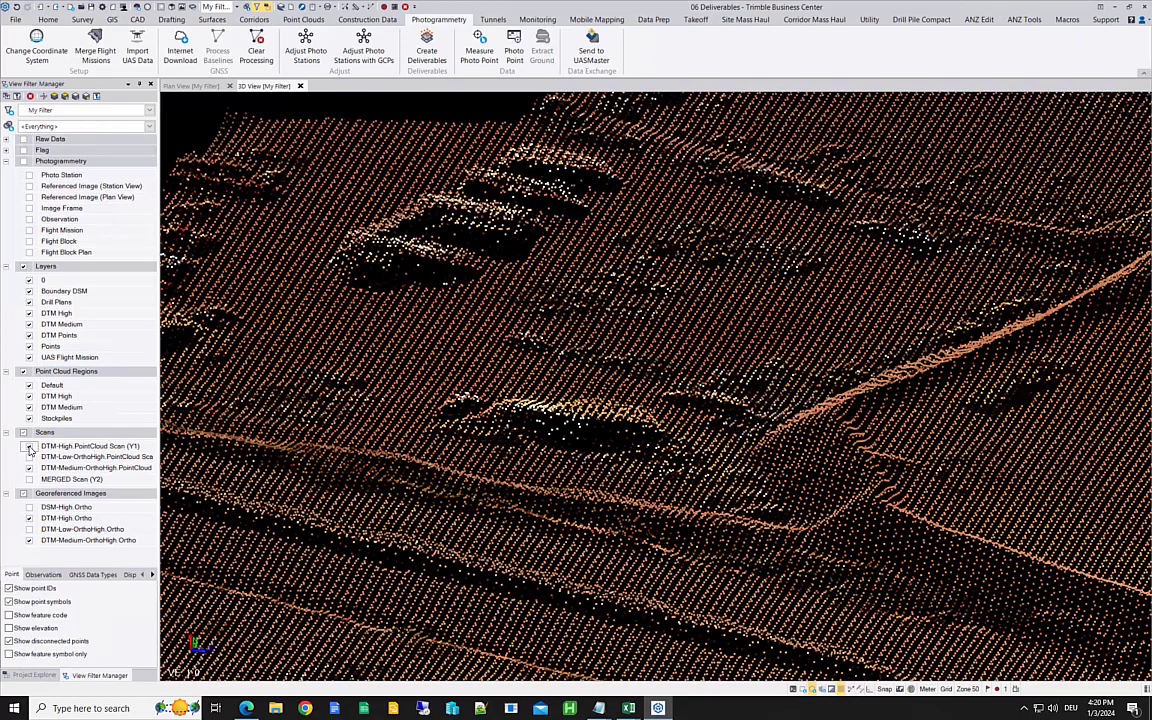
left_click(29, 447)
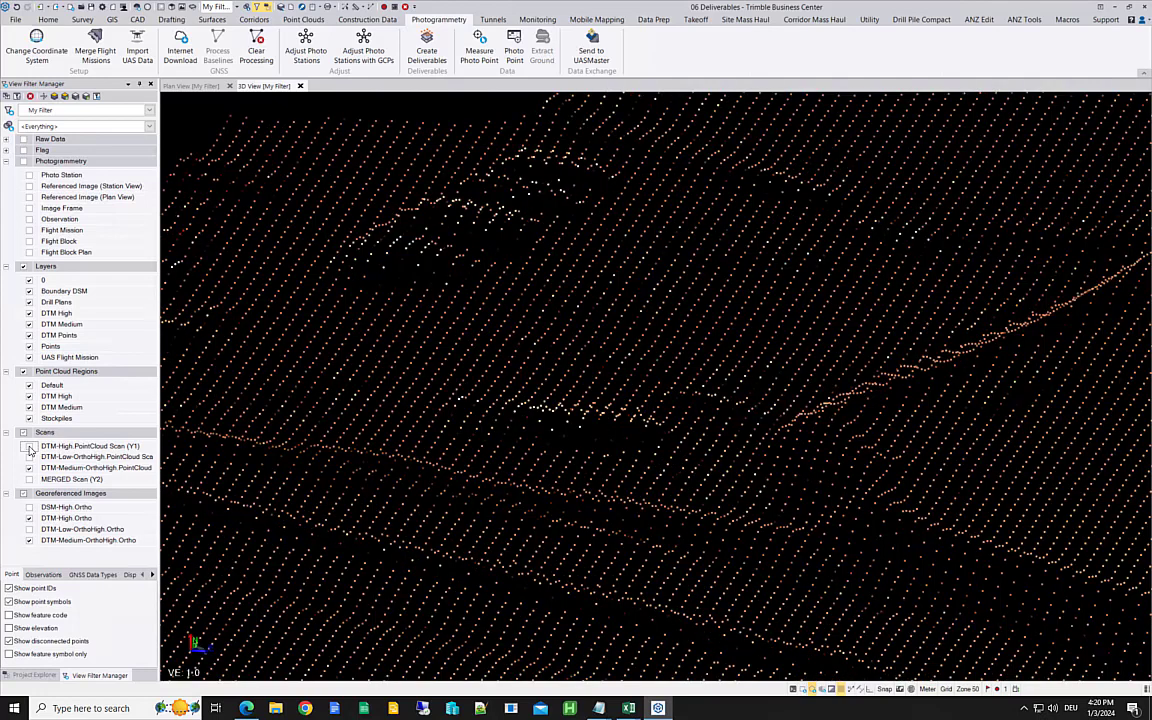
left_click(29, 447)
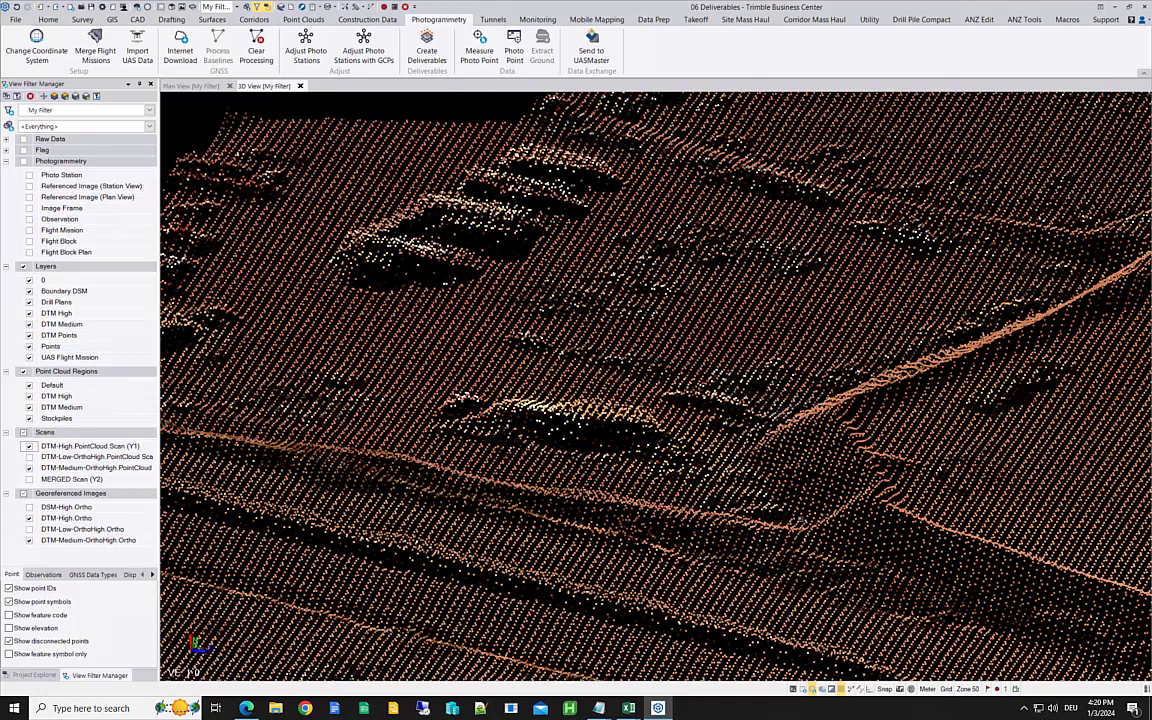
left_click(29, 447)
left_click(29, 447)
left_click(30, 448)
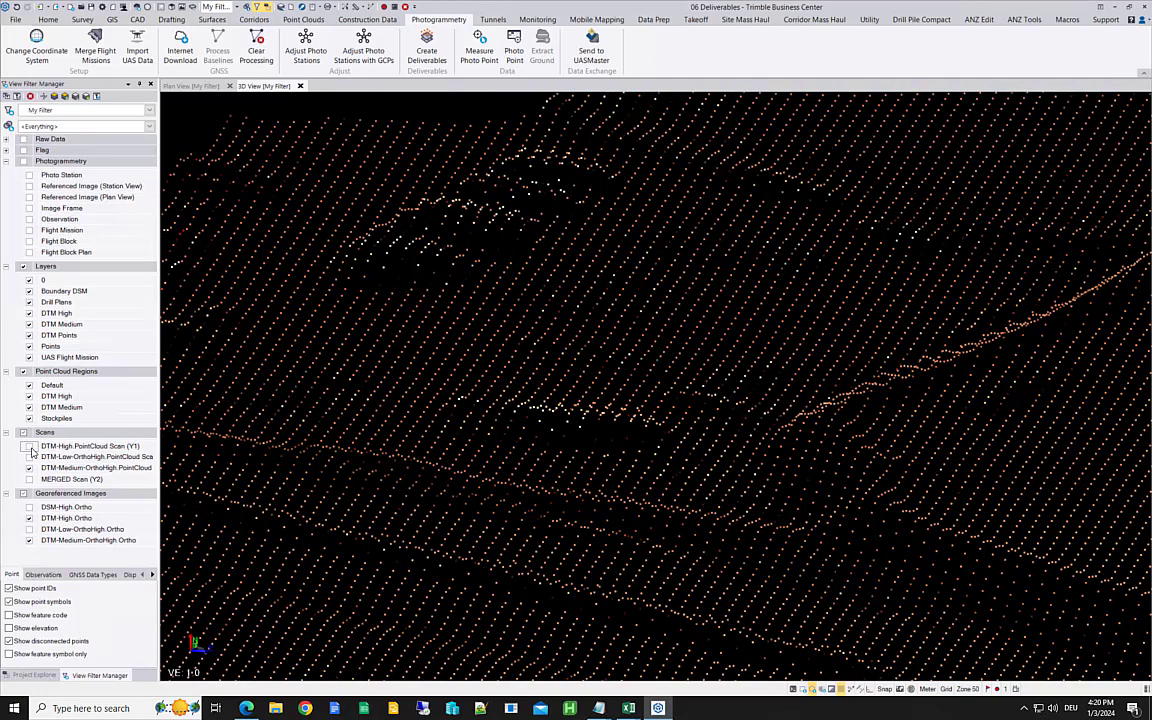
left_click(29, 447)
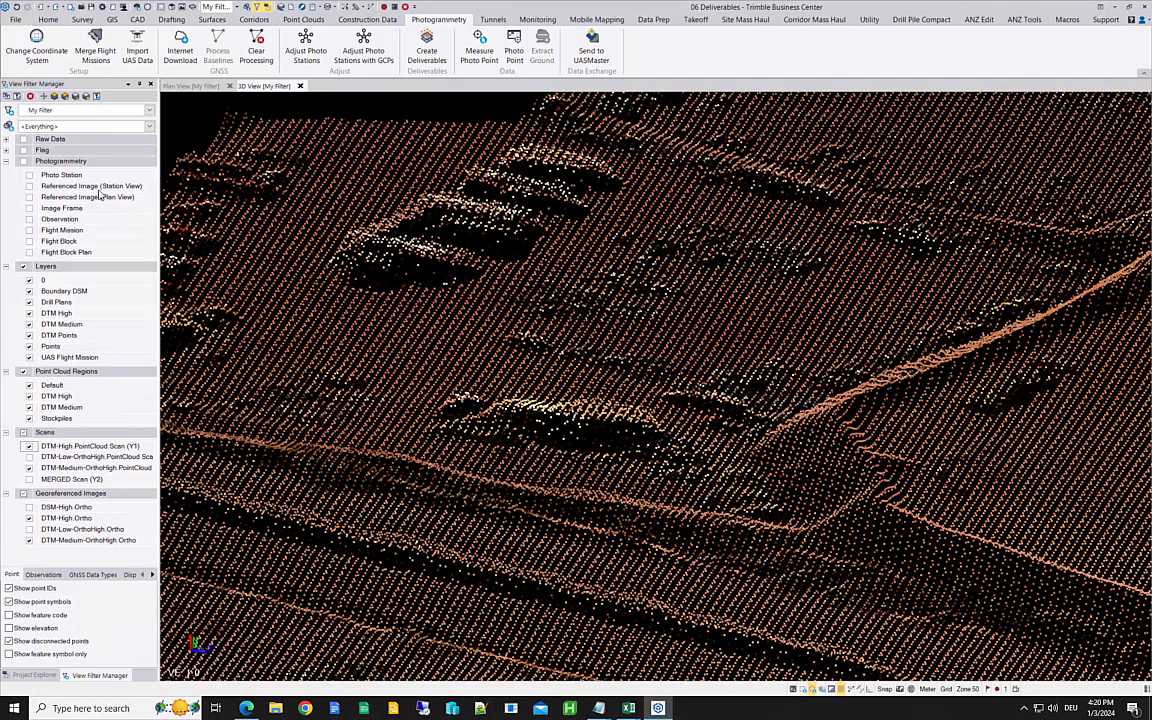
Step: Return to the plan view and toggle the DTM-Medium-OrthoHigh.Ortho image over DTM-High.Ortho around the parked truck, leaving the medium image hidden
left_click(194, 86)
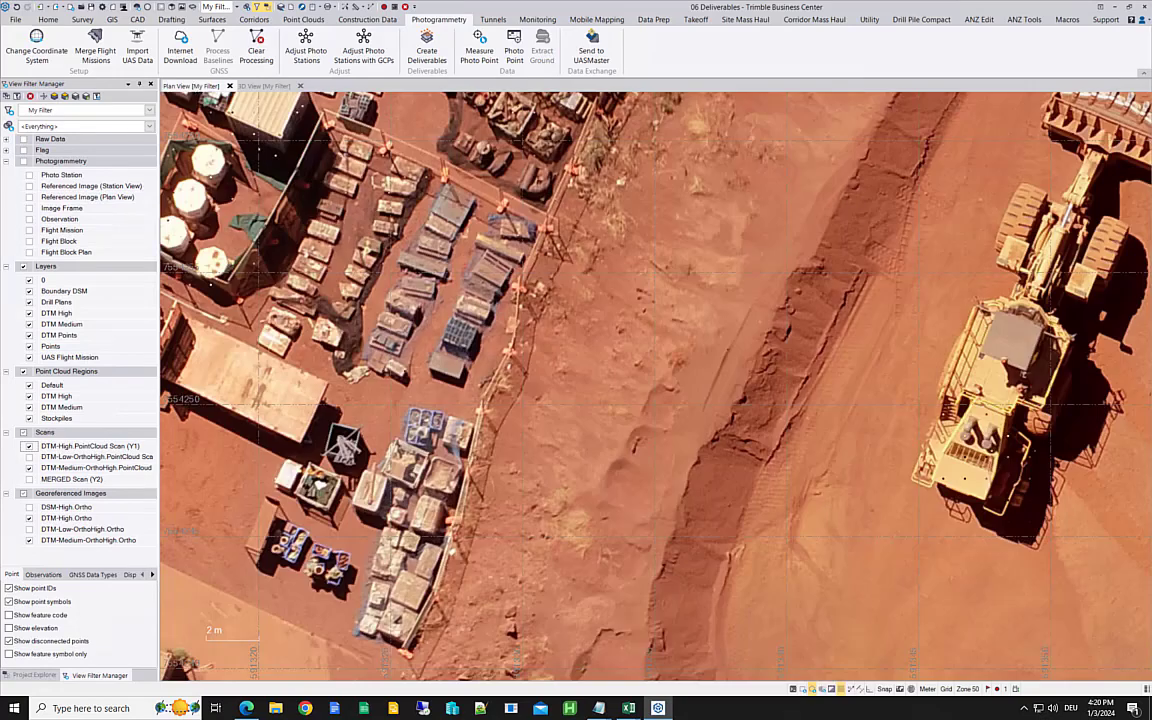
left_click_drag(380, 405, 608, 445)
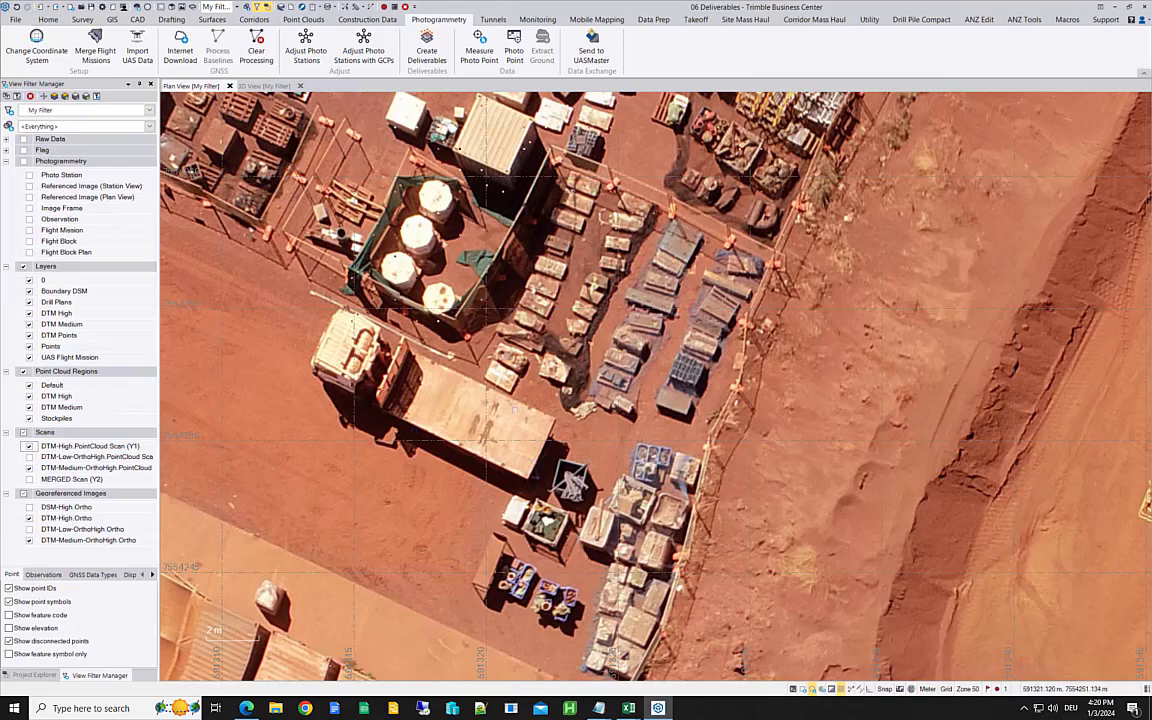
left_click(29, 540)
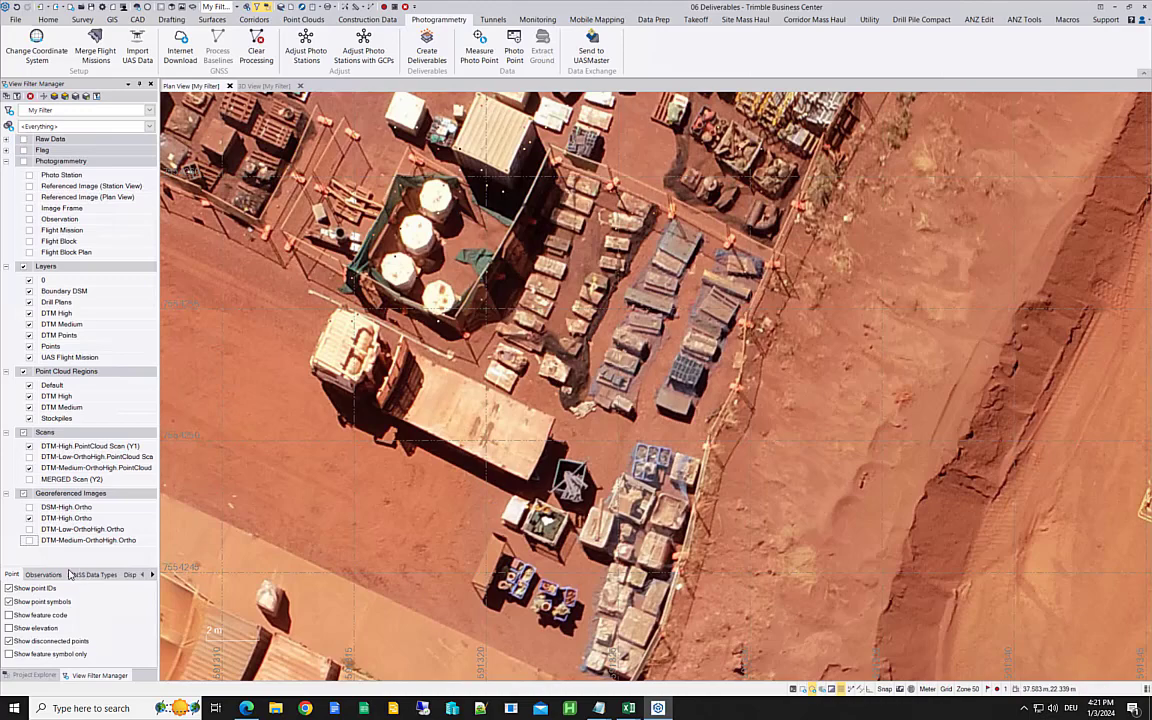
left_click(30, 540)
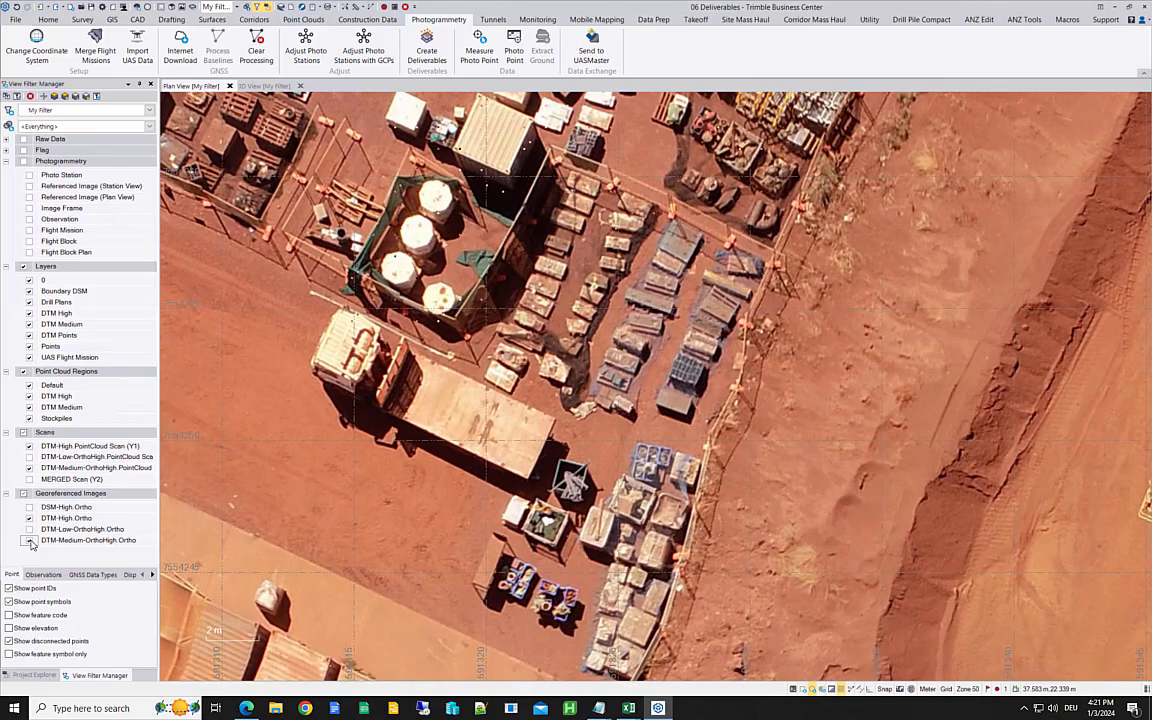
left_click(30, 541)
left_click(30, 541)
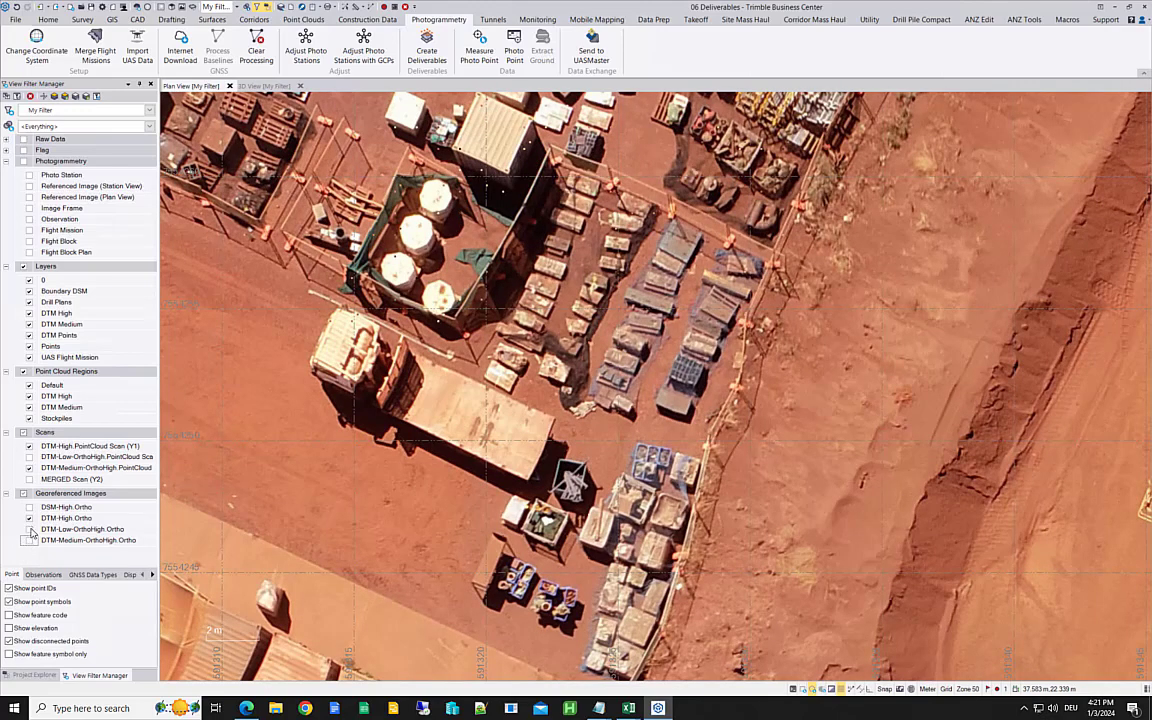
Step: Toggle the DTM-Low-OrthoHigh.Ortho image over DTM-High.Ortho around the storage yard, leaving the low-density image hidden
left_click(30, 529)
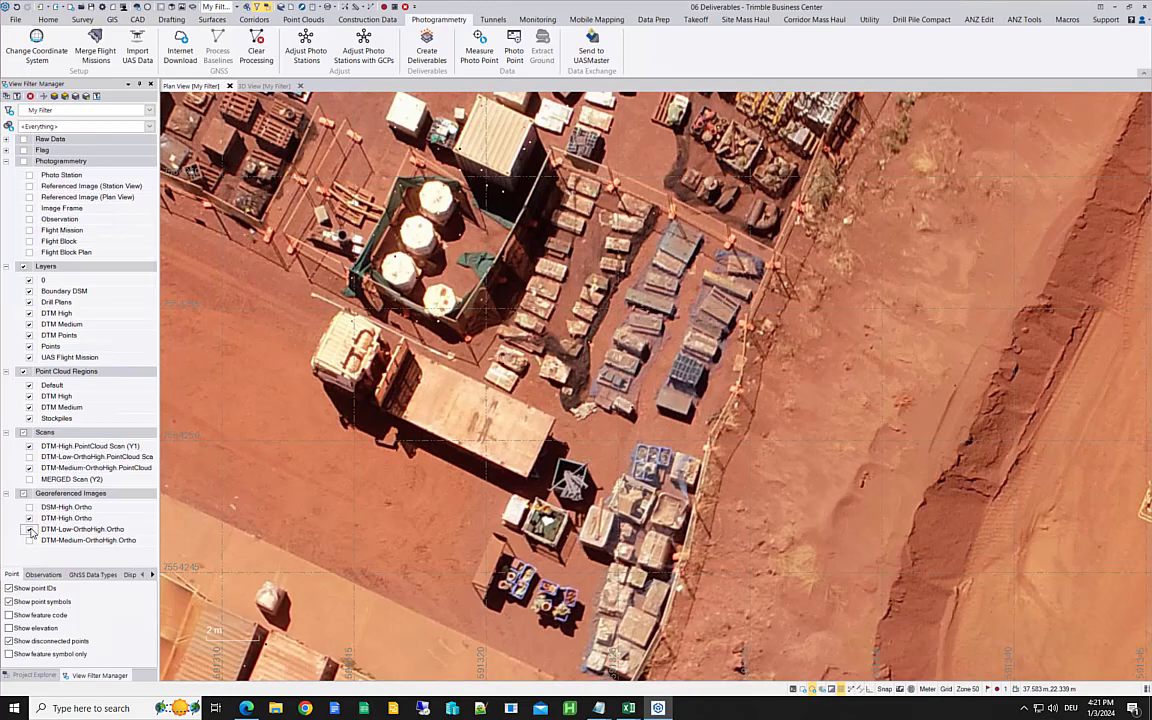
left_click(32, 531)
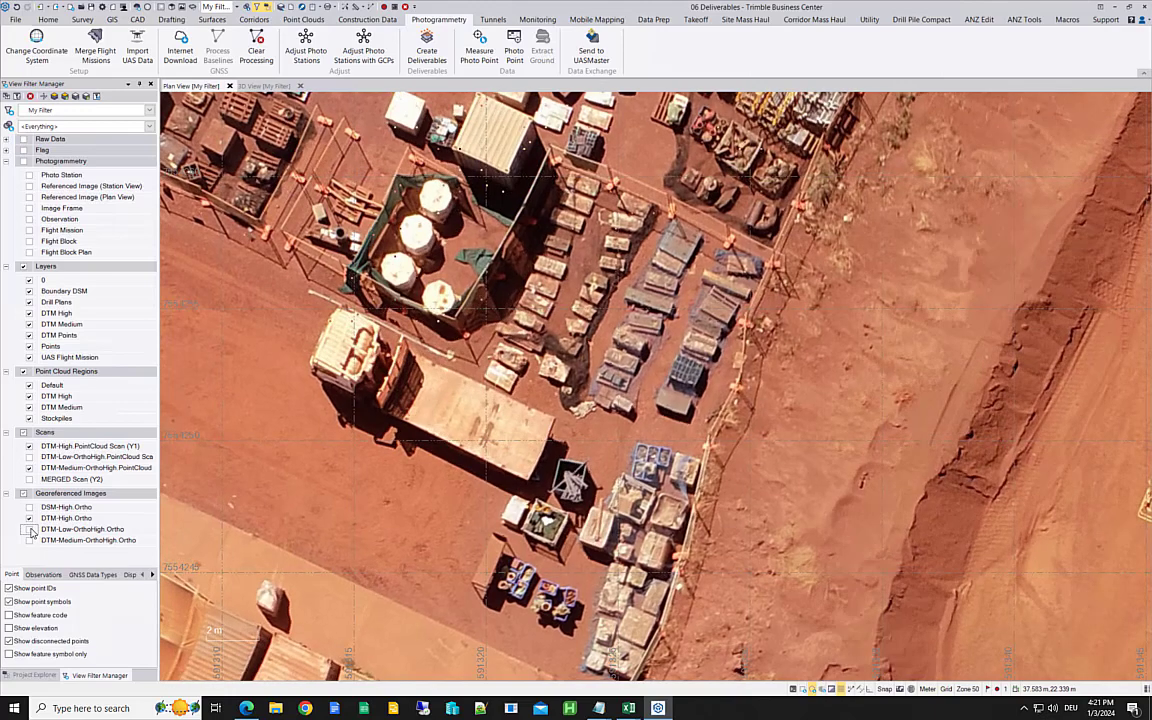
left_click(31, 530)
left_click(31, 530)
left_click(31, 530)
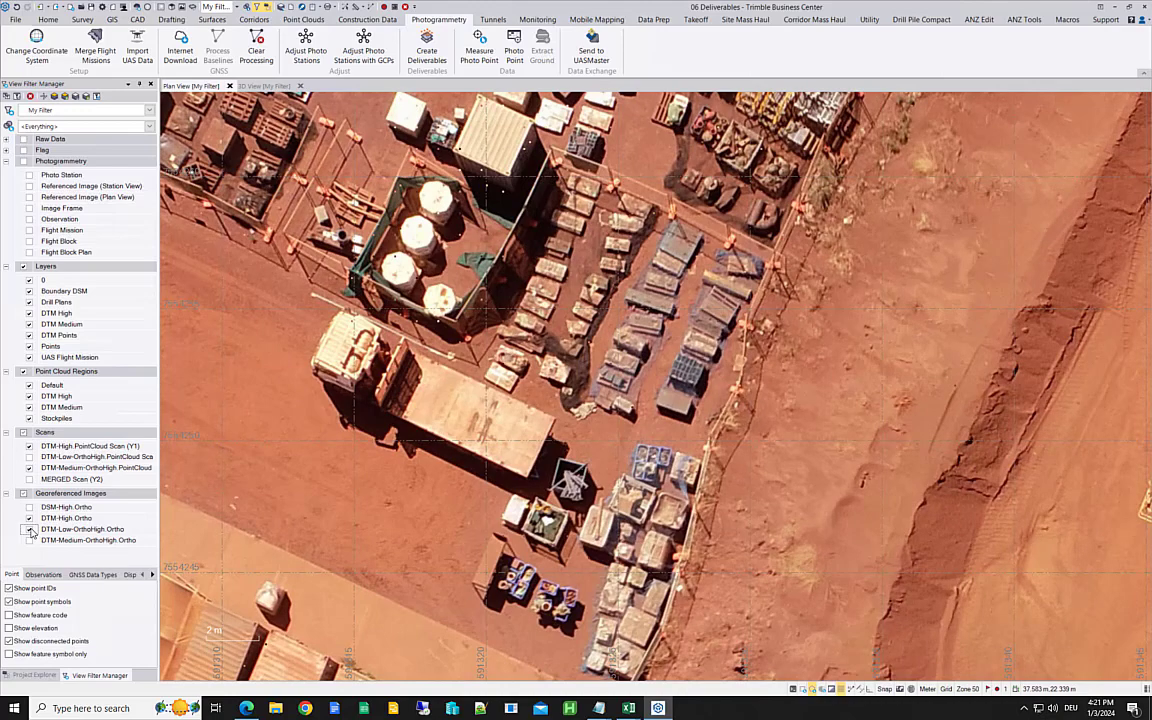
left_click(31, 530)
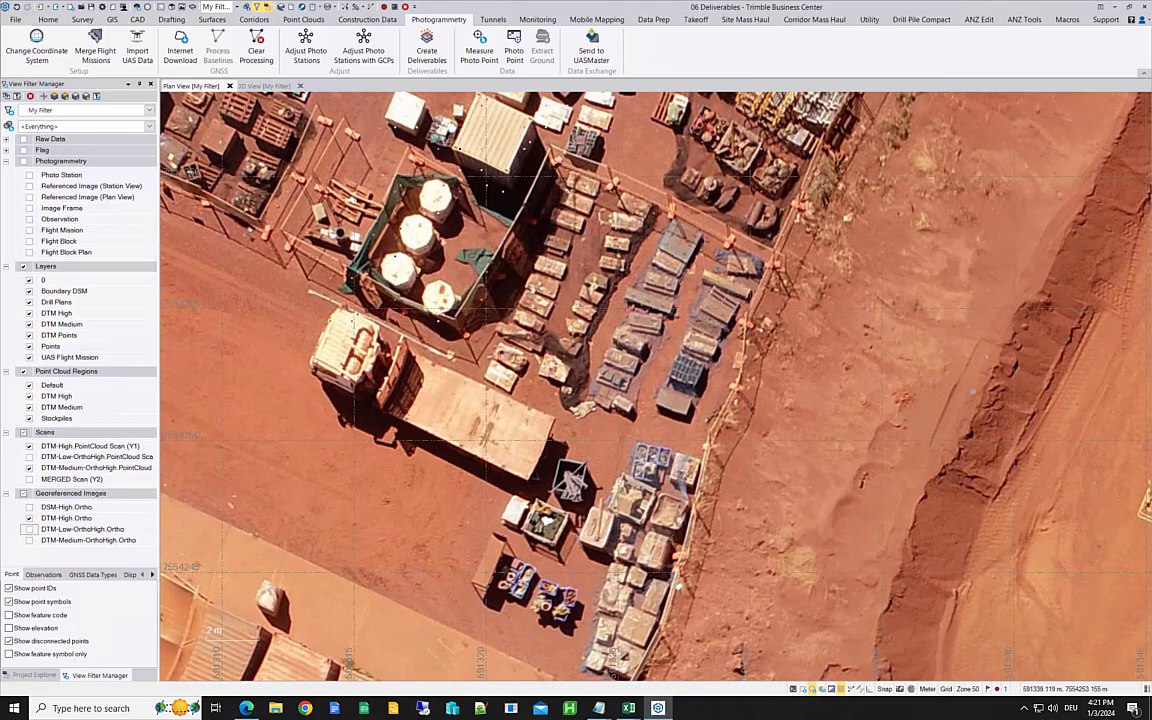
Step: Compare the DTM-Low-OrthoHigh.Ortho image with DTM-High.Ortho up close along the earth windrow, leaving the low-density image hidden
middle_click_drag(984, 400, 709, 429)
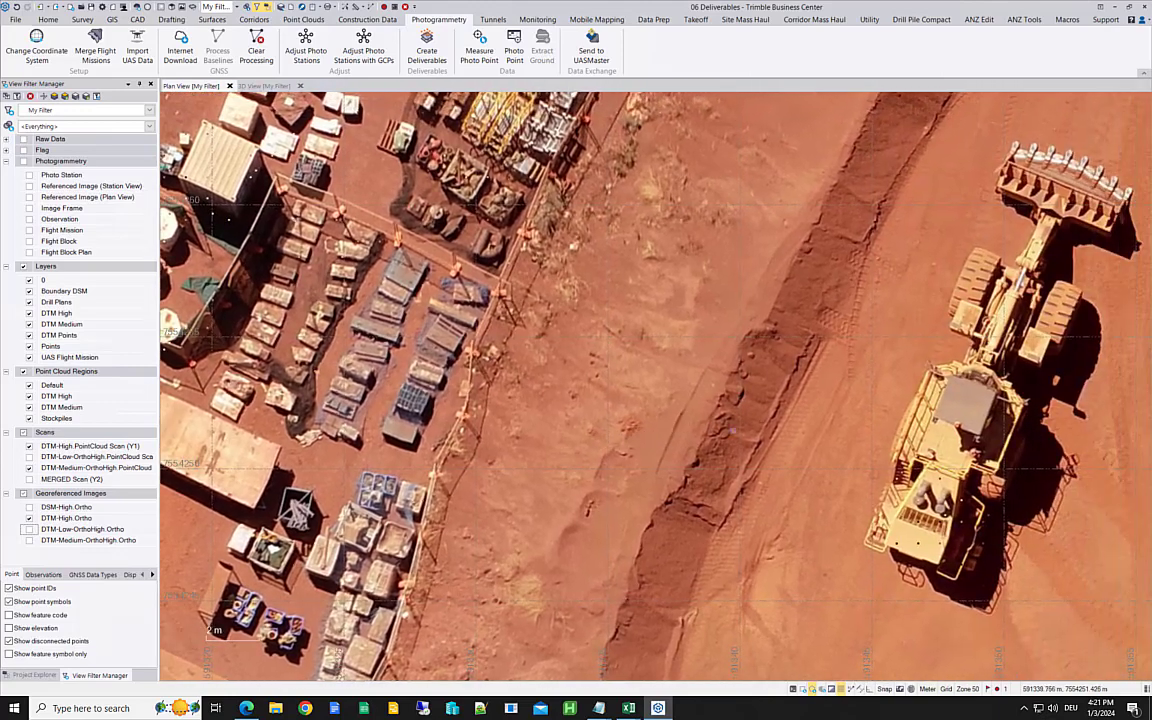
scroll(709, 429, "up", 4)
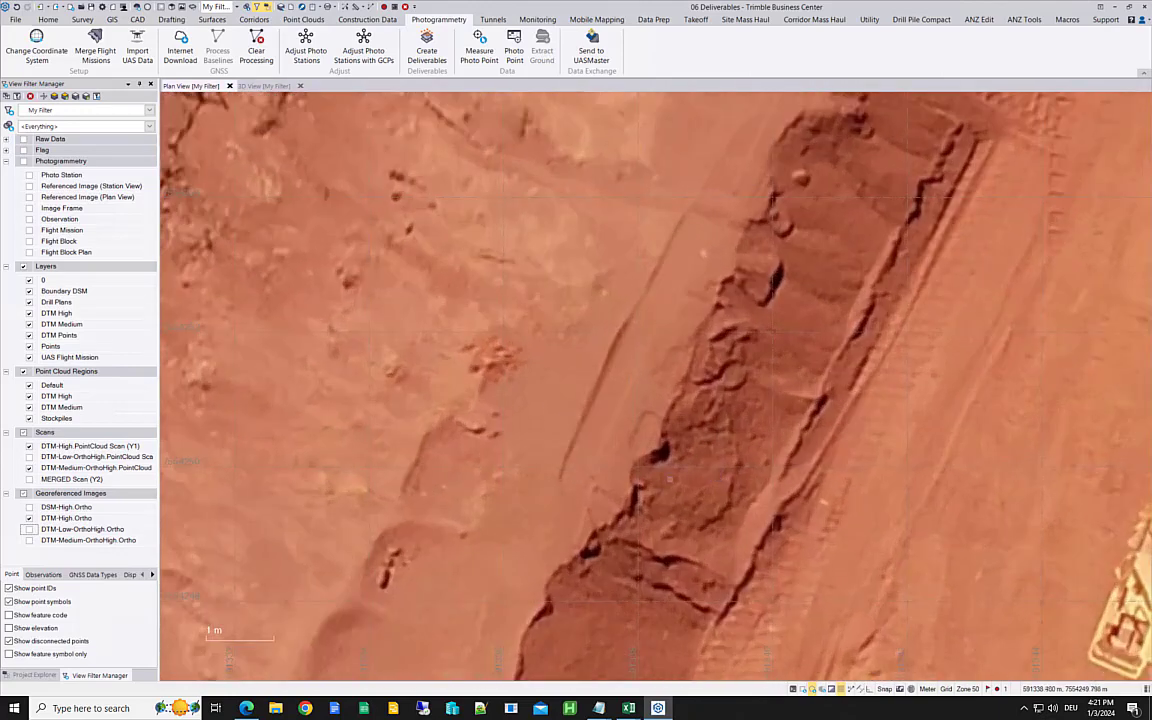
left_click(31, 532)
left_click(31, 532)
left_click(31, 532)
left_click(31, 532)
left_click(31, 532)
left_click(30, 531)
Step: Switch to the 3D view and display only the DTM-Low-OrthoHigh scan, hiding the DTM-Medium-OrthoHigh and DTM-High scans
left_click(272, 87)
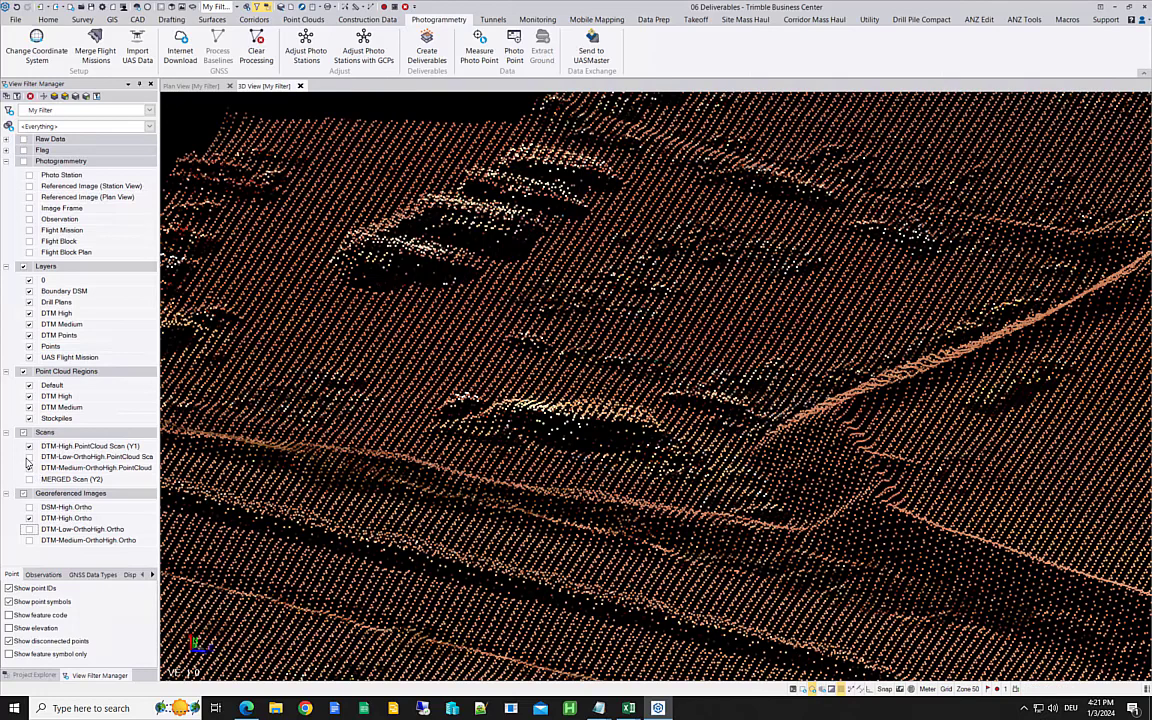
left_click(29, 447)
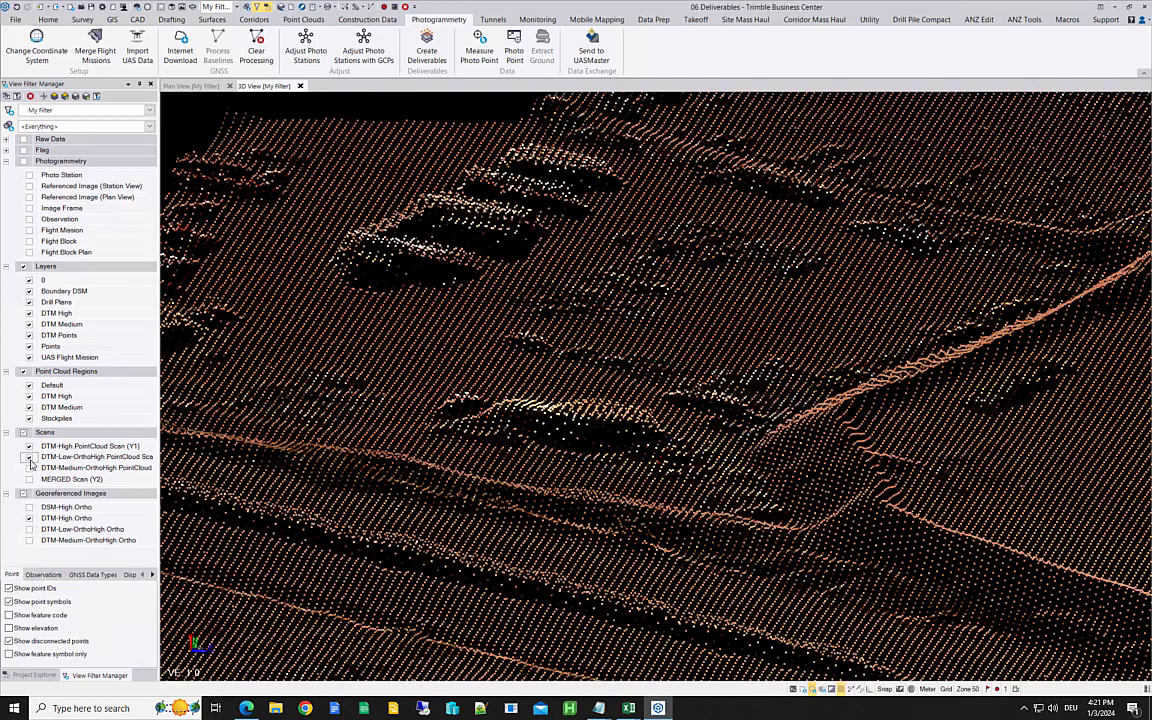
left_click(29, 447)
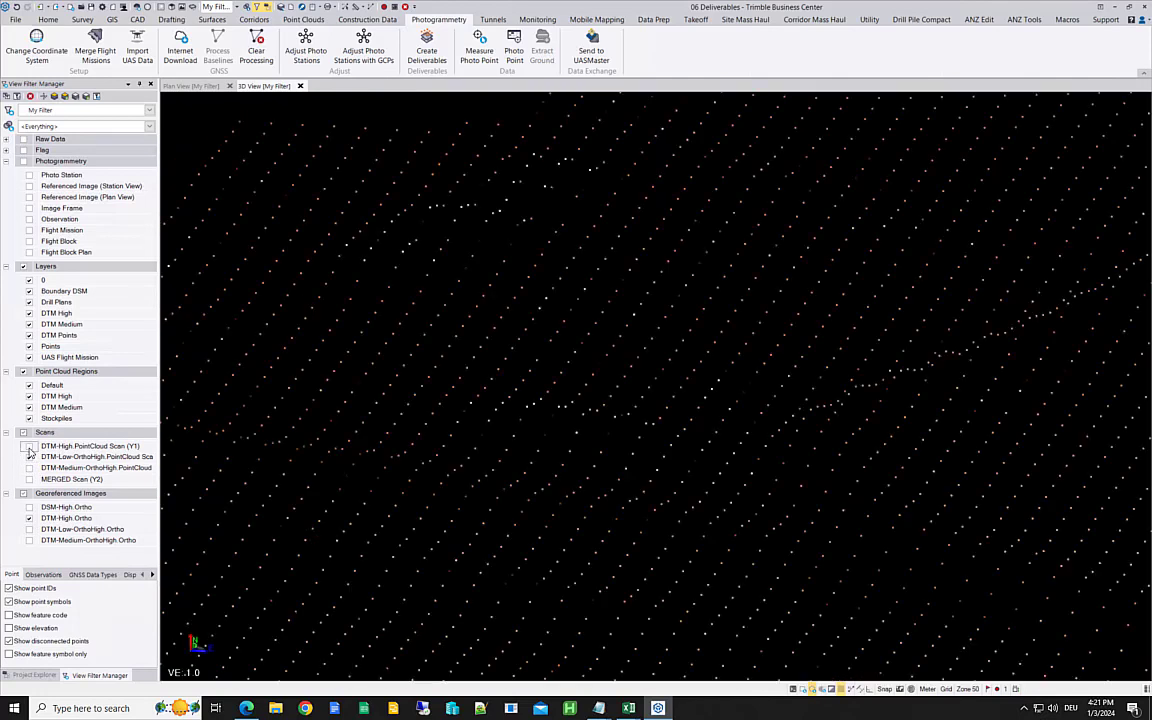
Step: Toggle the DTM-High.PointCloud scan over the DTM-Low-OrthoHigh scan in the 3D view to compare their densities, leaving both displayed
left_click(29, 447)
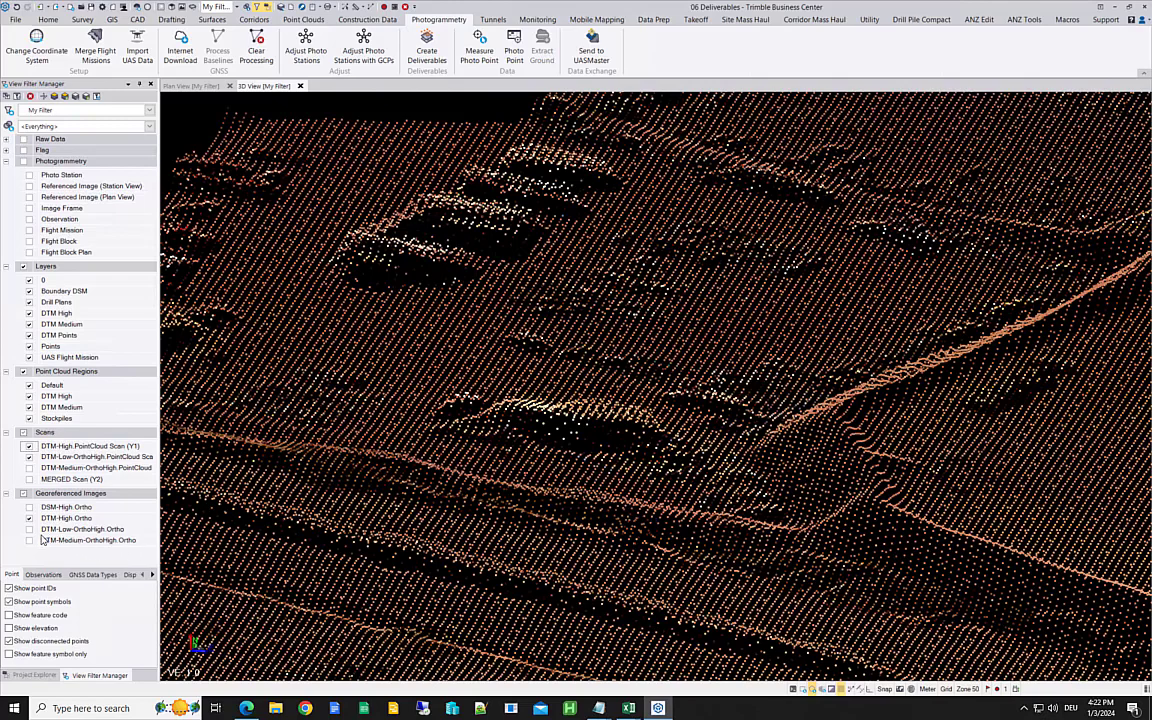
left_click(29, 446)
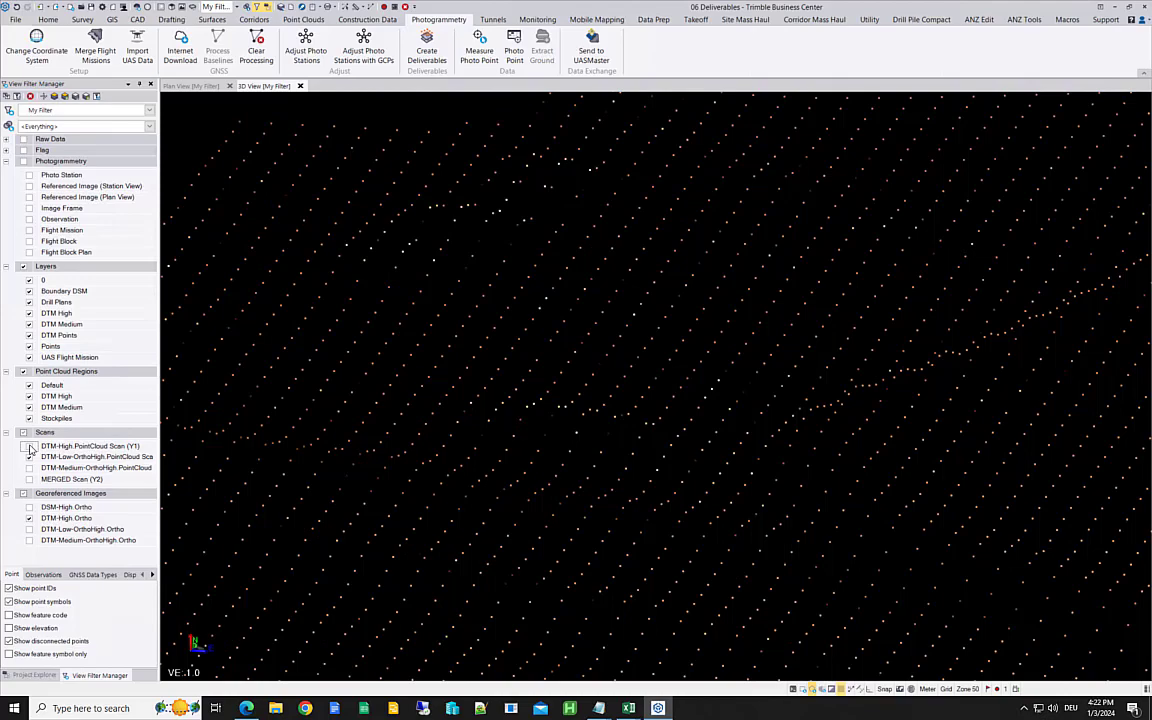
left_click(29, 446)
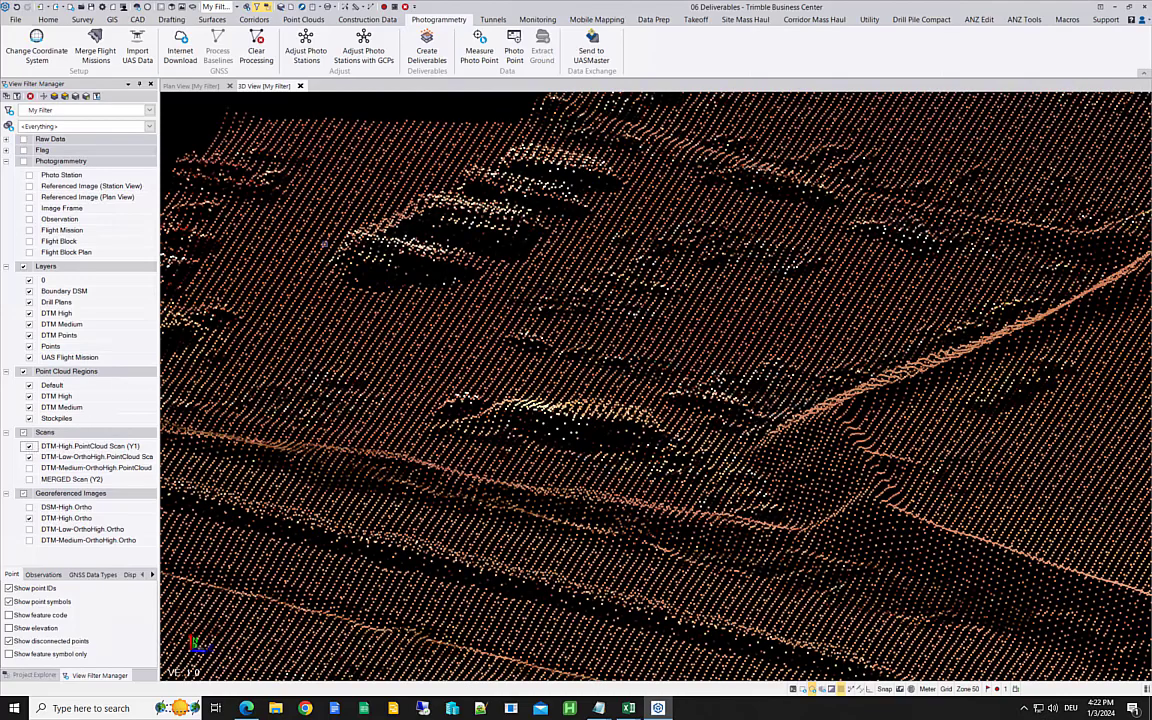
Step: Return to the plan view and compare DTM-Low-OrthoHigh.Ortho with DTM-High.Ortho around the container buildings, leaving the low-density image displayed
left_click(175, 86)
scroll(755, 402, "down", 4)
middle_click_drag(755, 402, 822, 597)
middle_click_drag(570, 270, 841, 508)
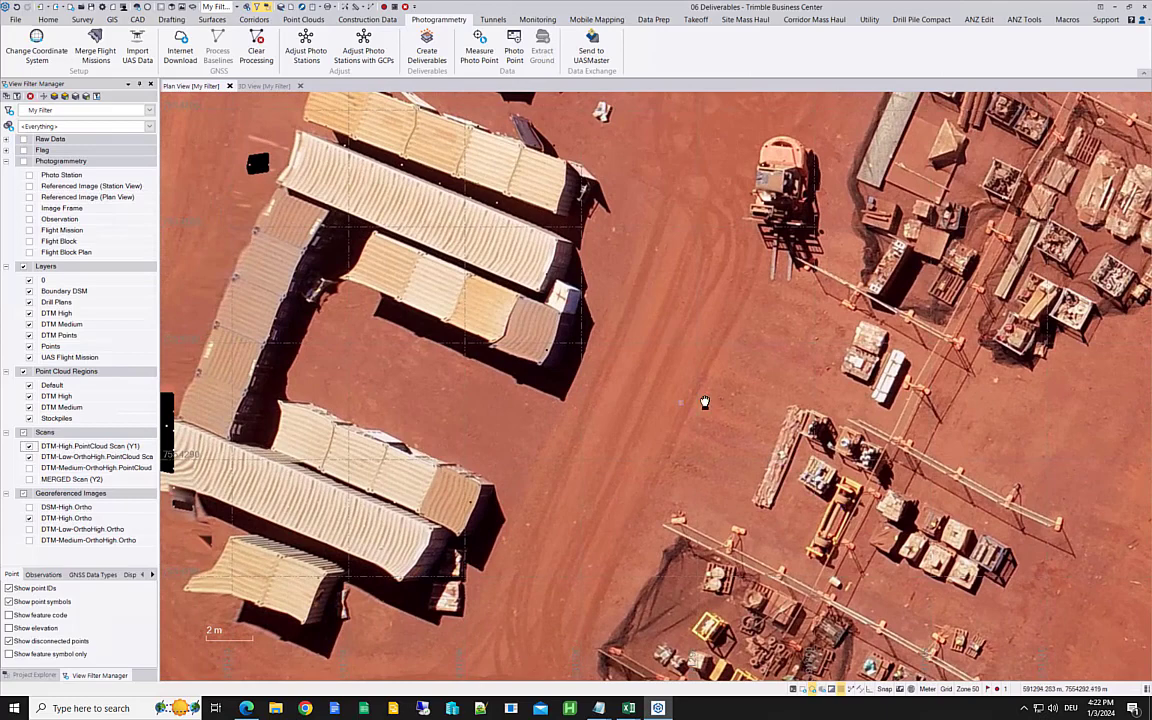
middle_click_drag(682, 403, 712, 375)
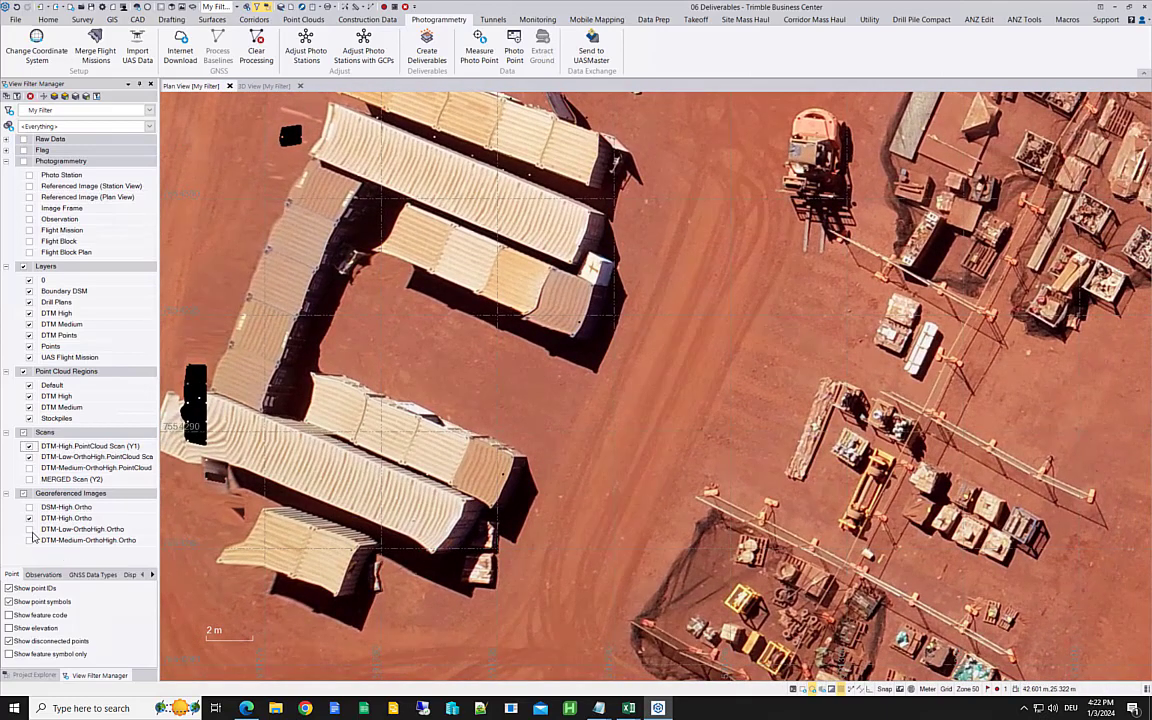
left_click(30, 531)
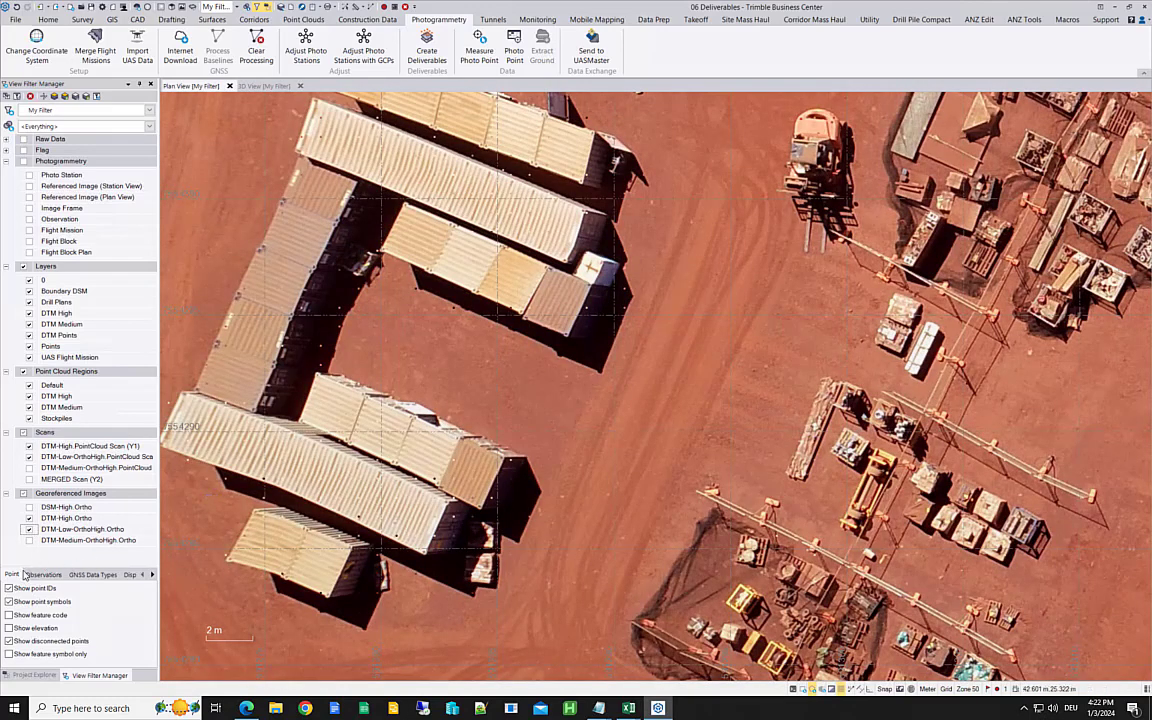
left_click(29, 530)
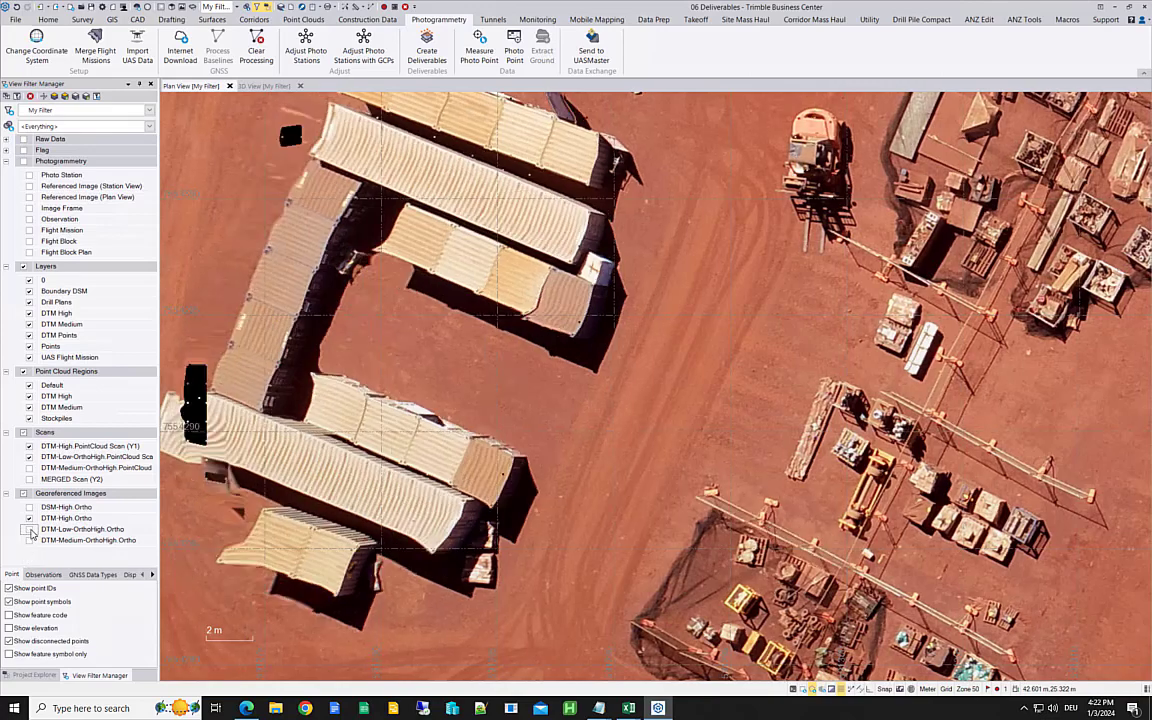
left_click(30, 531)
left_click(30, 531)
left_click(30, 531)
left_click(30, 531)
left_click(30, 531)
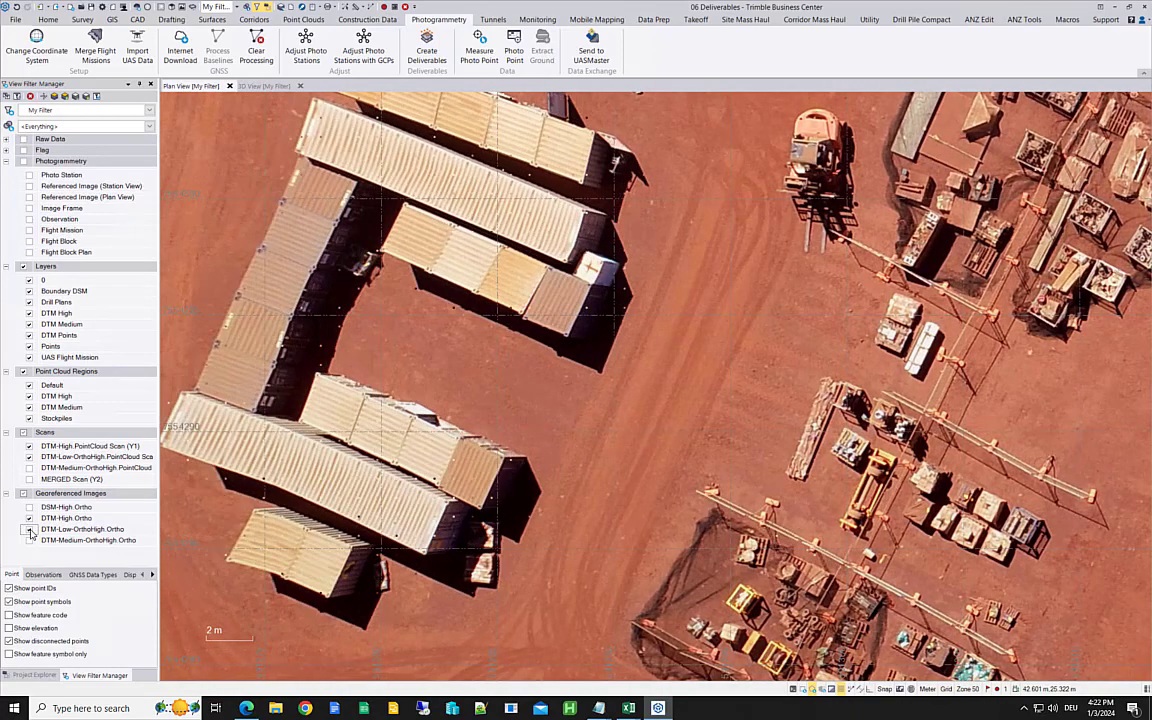
left_click(30, 531)
left_click(30, 531)
Step: Around the wheel loader beside the windrow, hide and redisplay the DTM-Low-OrthoHigh and DTM-High scans
scroll(738, 441, "down", 2)
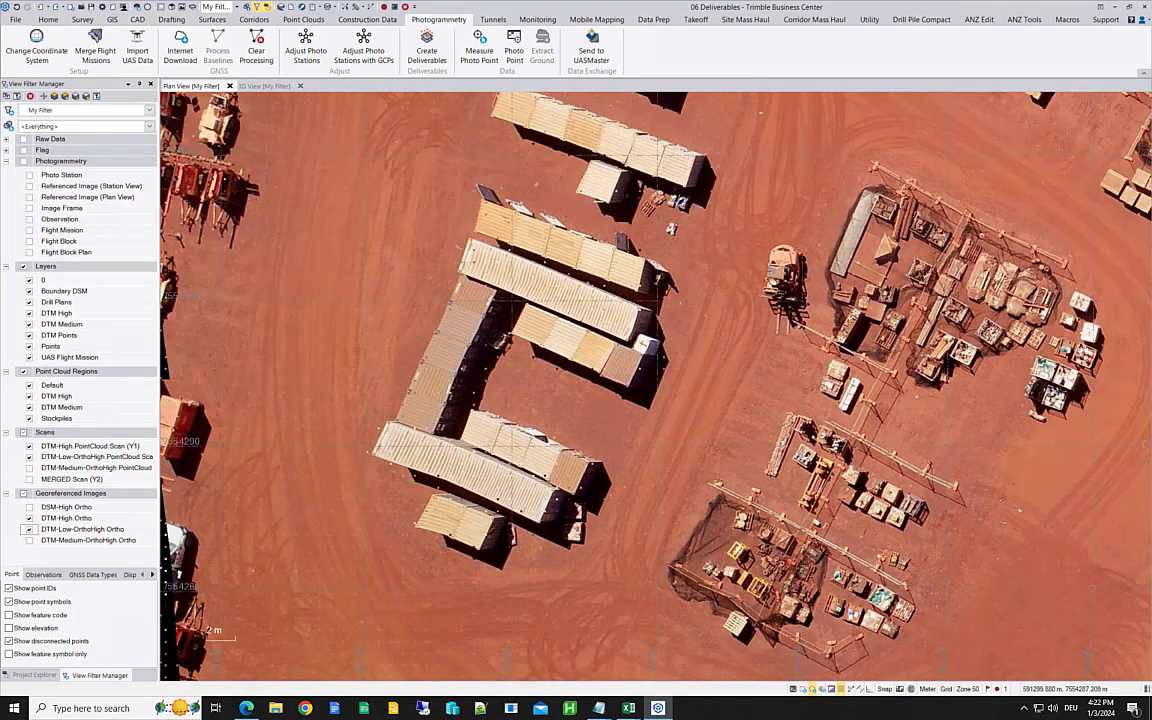
middle_click_drag(684, 400, 380, 237)
middle_click_drag(768, 463, 496, 360)
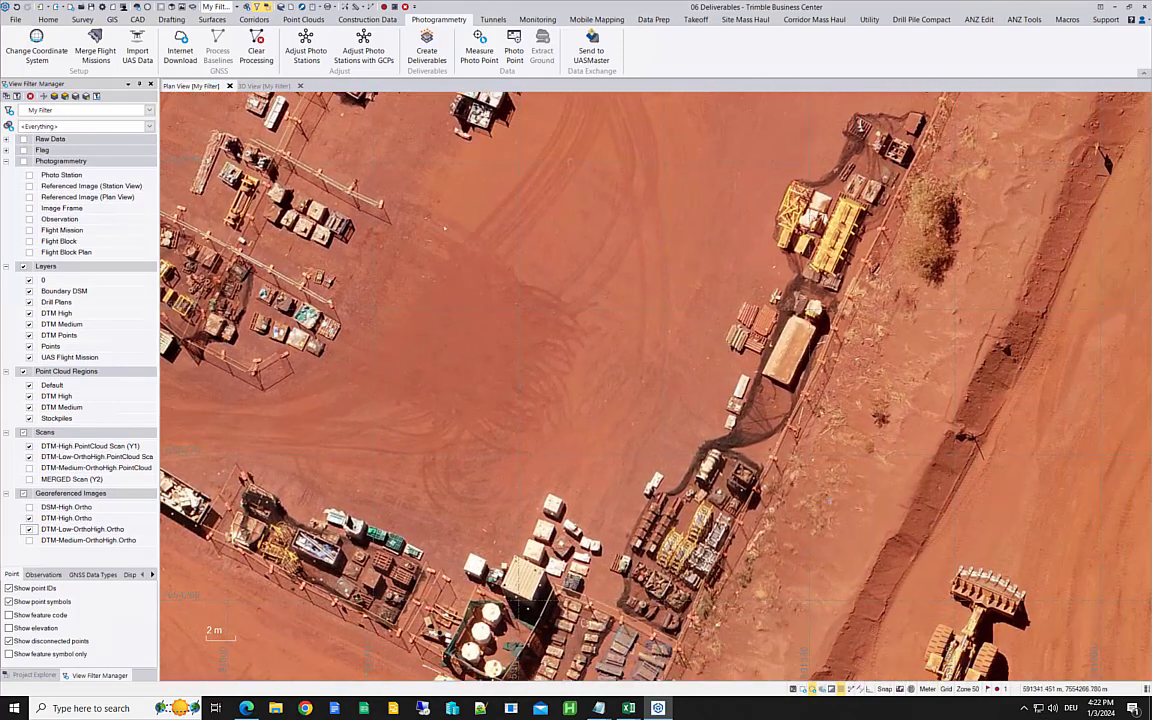
middle_click_drag(836, 503, 673, 346)
scroll(746, 490, "up", 3)
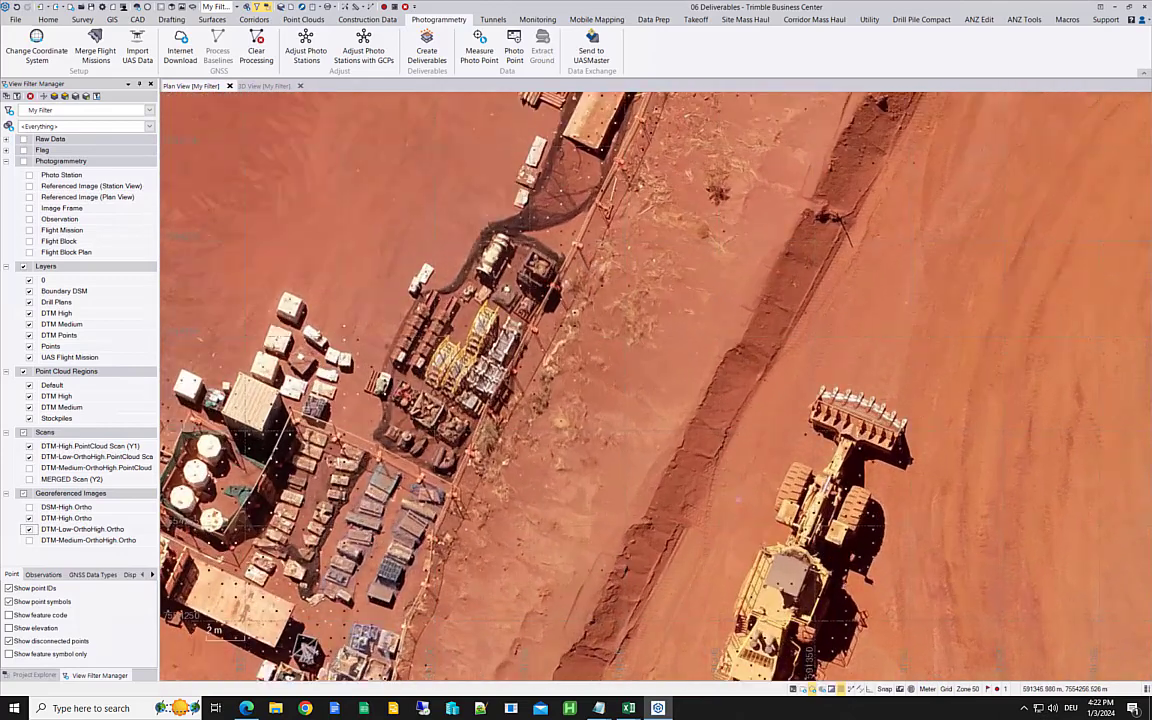
left_click(29, 457)
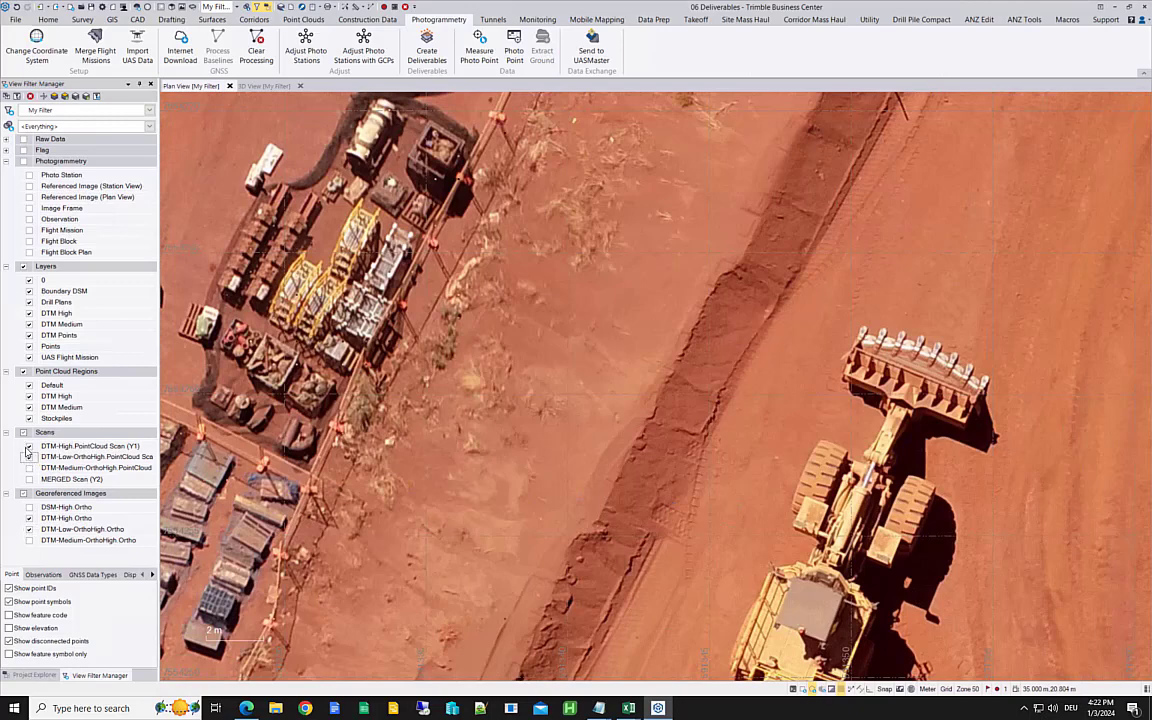
left_click(28, 447)
left_click(29, 446)
left_click(29, 457)
Step: Compare DTM-Low-OrthoHigh.Ortho with DTM-High.Ortho along the windrow and wheel loader, leaving both images displayed
left_click(29, 529)
left_click(29, 518)
left_click(29, 518)
left_click(30, 532)
left_click(30, 532)
left_click(30, 532)
left_click(30, 532)
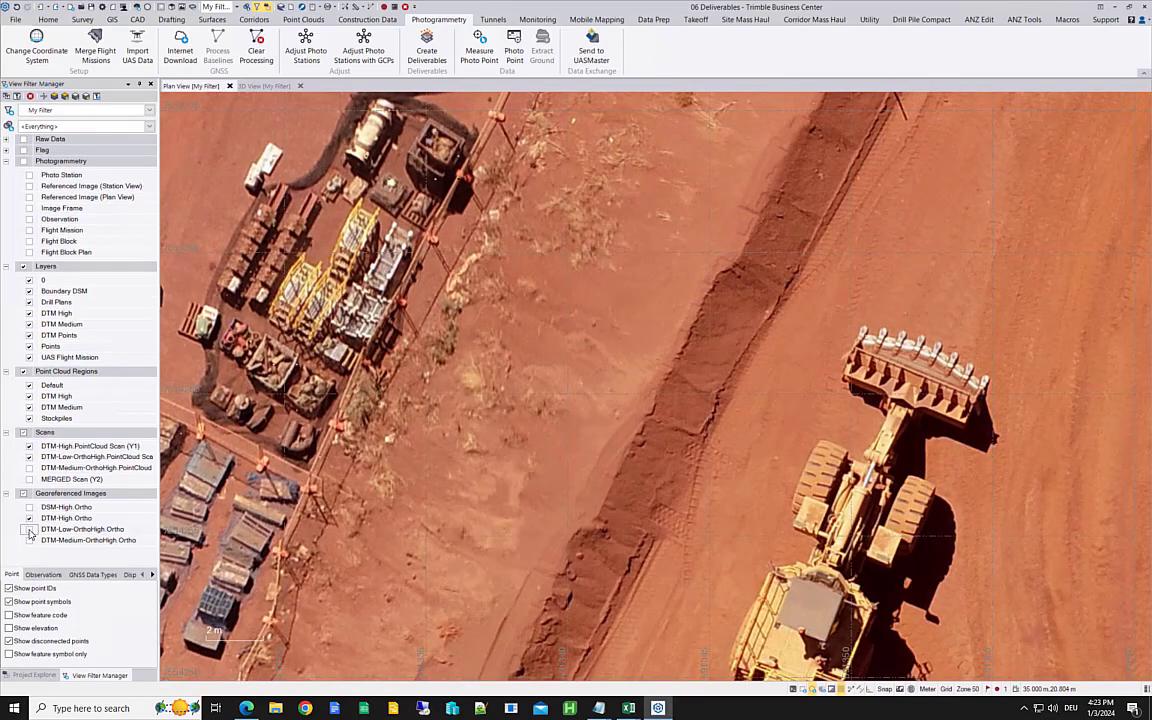
left_click(30, 532)
left_click(30, 532)
left_click(30, 532)
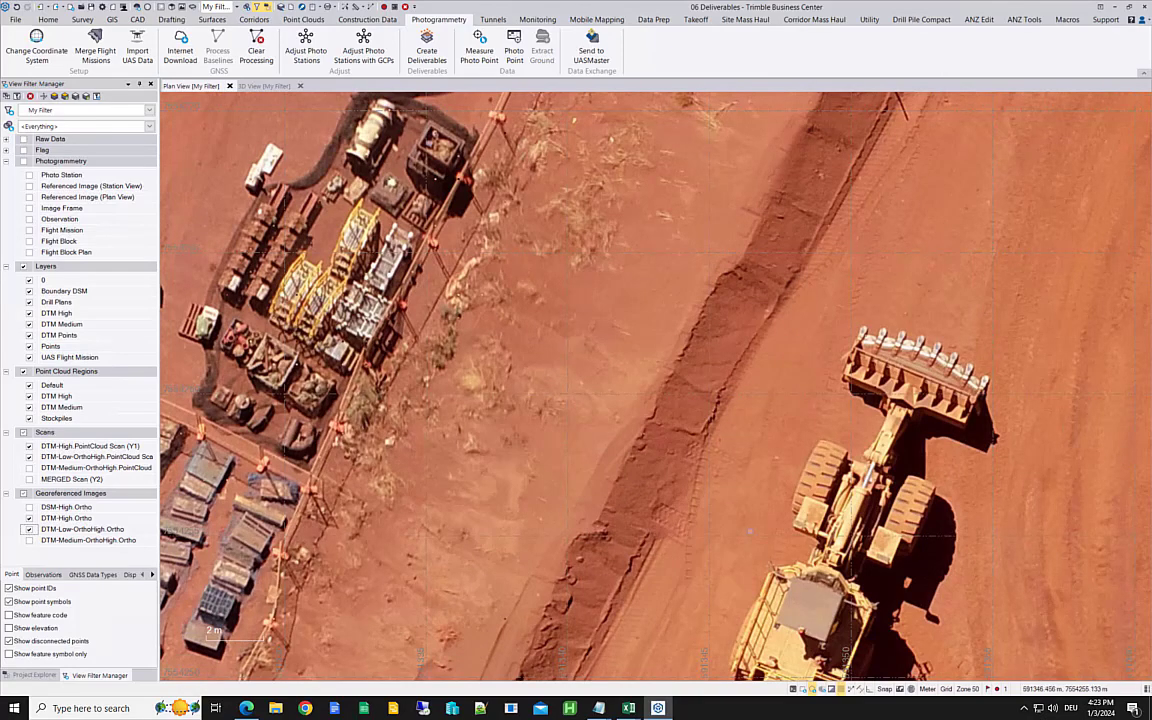
Step: Hide DTM-Low-OrthoHigh.Ortho and toggle DSM-High.Ortho over DTM-High.Ortho around the whole wheel loader, leaving the DSM image hidden
middle_click_drag(719, 467, 668, 289)
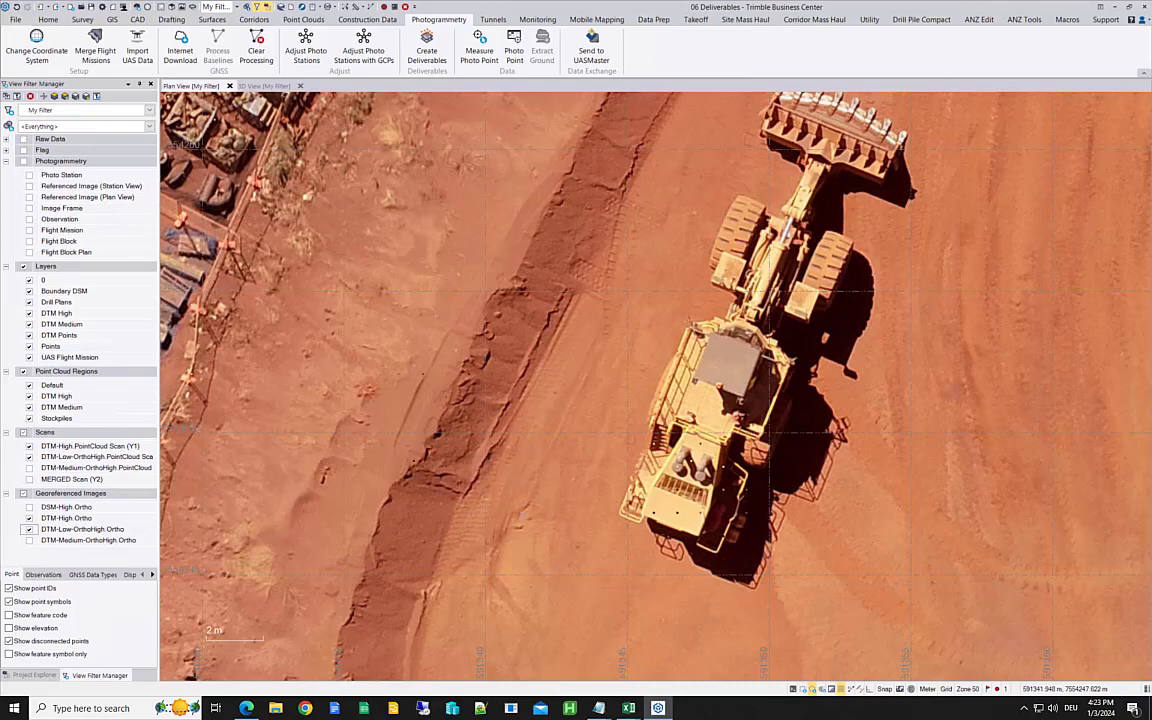
scroll(695, 482, "down", 2)
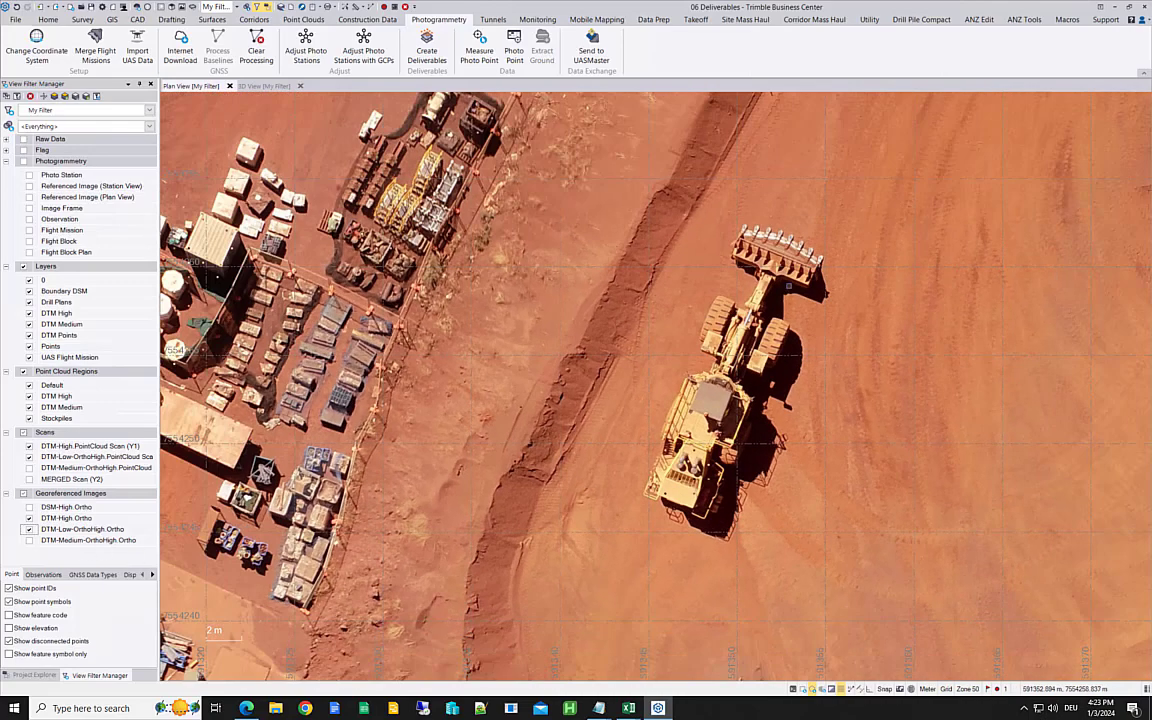
scroll(678, 452, "up", 2)
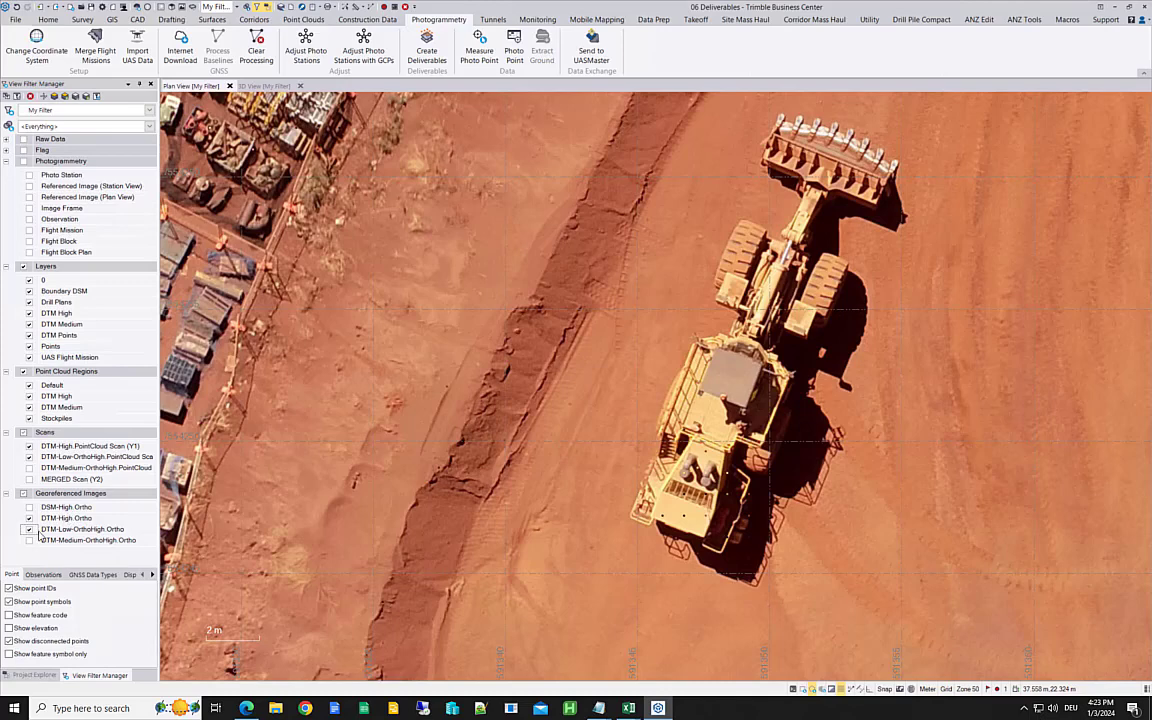
left_click(29, 530)
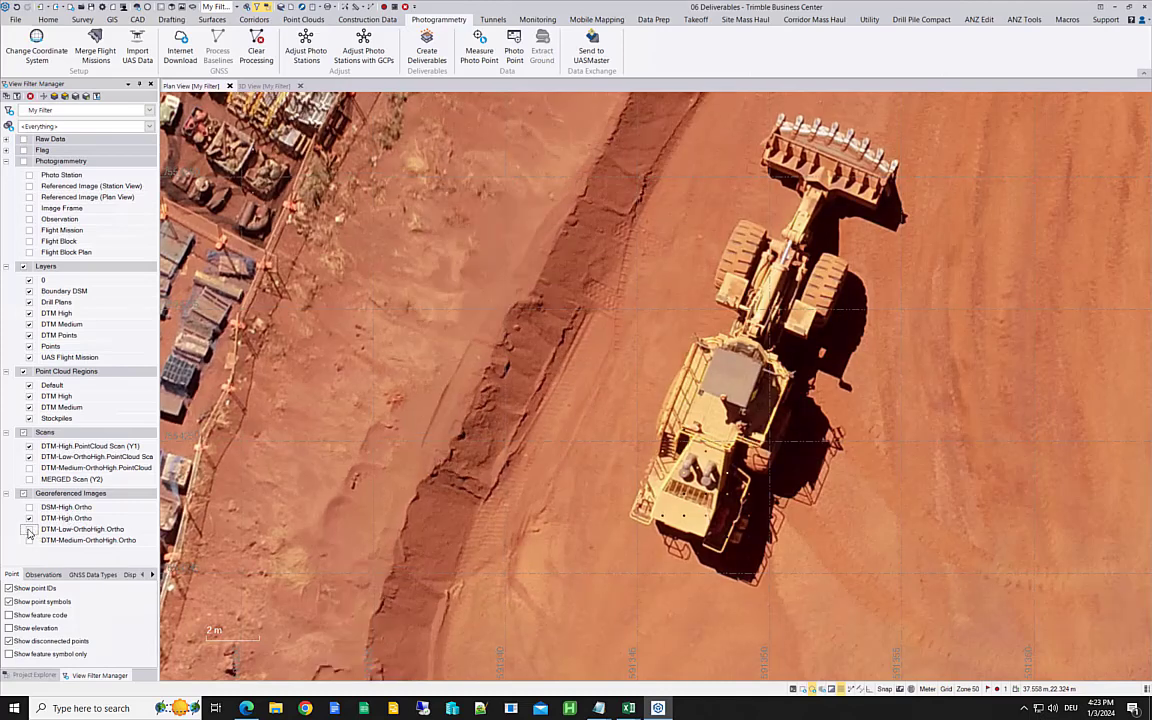
left_click(29, 508)
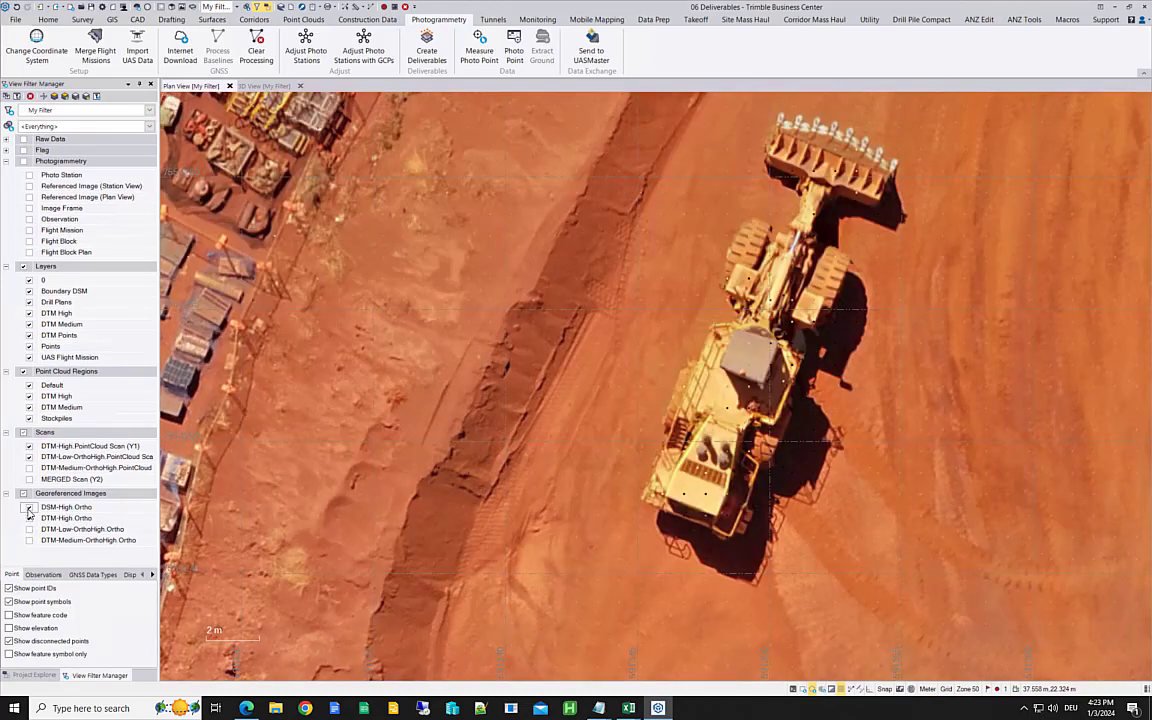
left_click(29, 509)
left_click(29, 509)
left_click(28, 508)
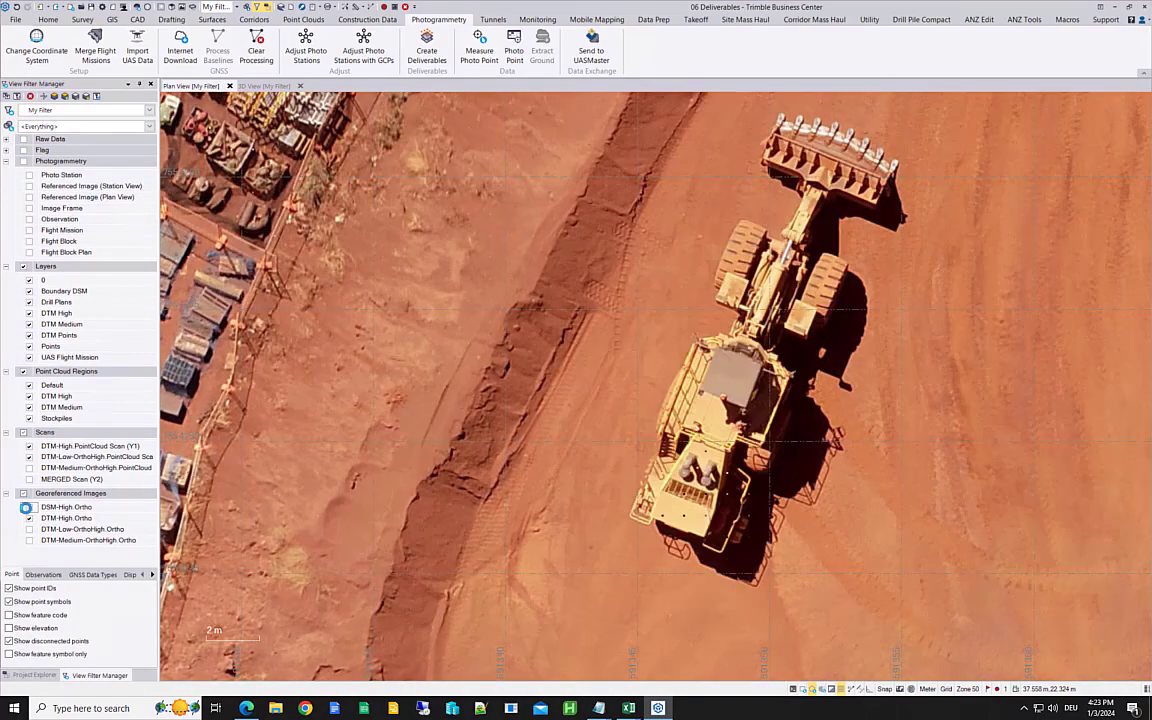
left_click(28, 508)
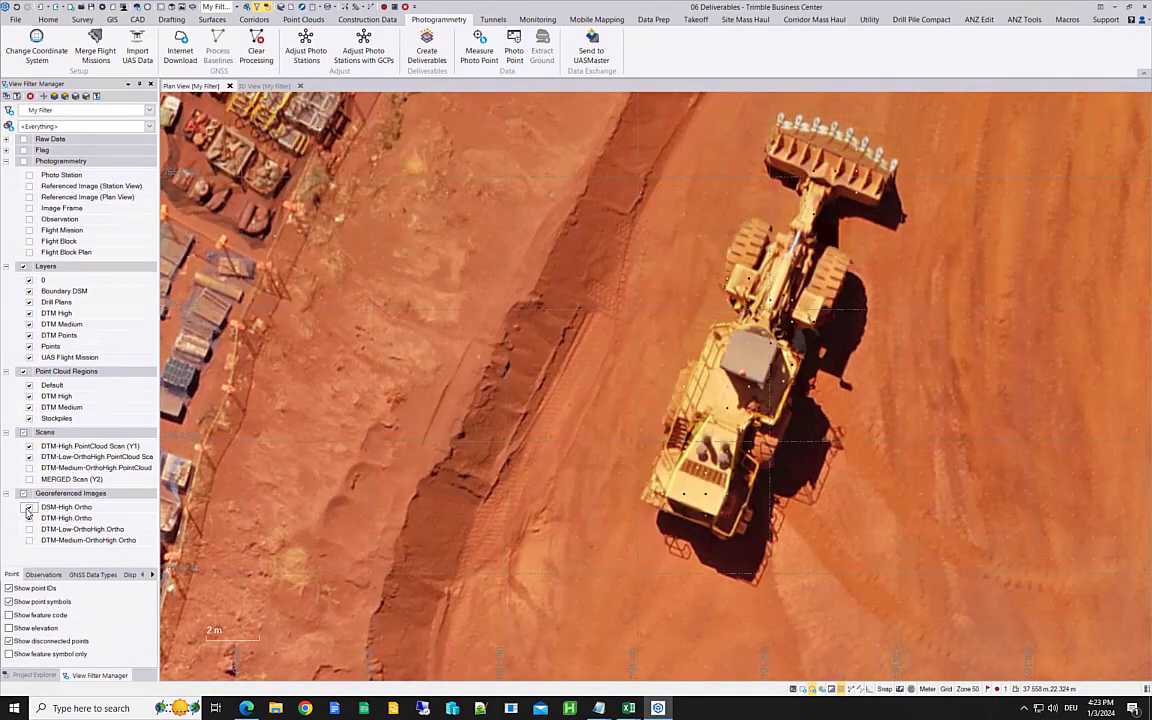
left_click(28, 508)
left_click(28, 508)
left_click(28, 508)
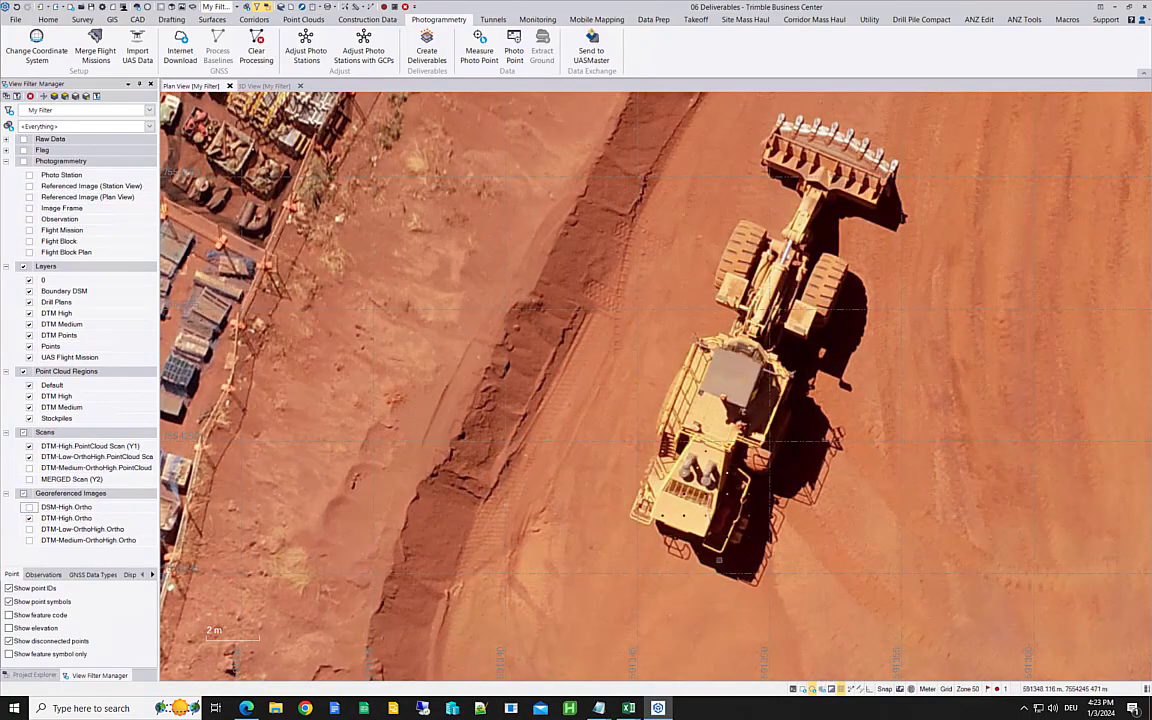
Step: Compare DSM-High.Ortho with DTM-High.Ortho around the storage container and stacked crates, leaving the DSM image displayed
middle_click_drag(575, 465, 1025, 603)
middle_click_drag(477, 351, 533, 500)
scroll(532, 490, "up", 3)
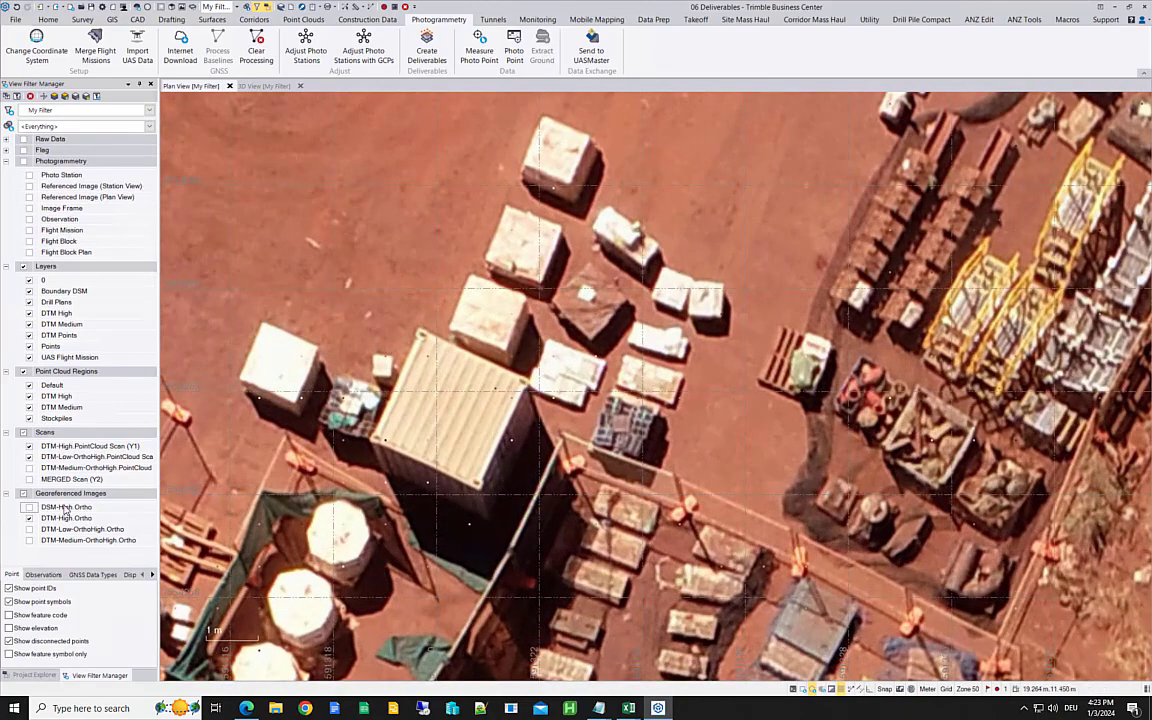
left_click(30, 508)
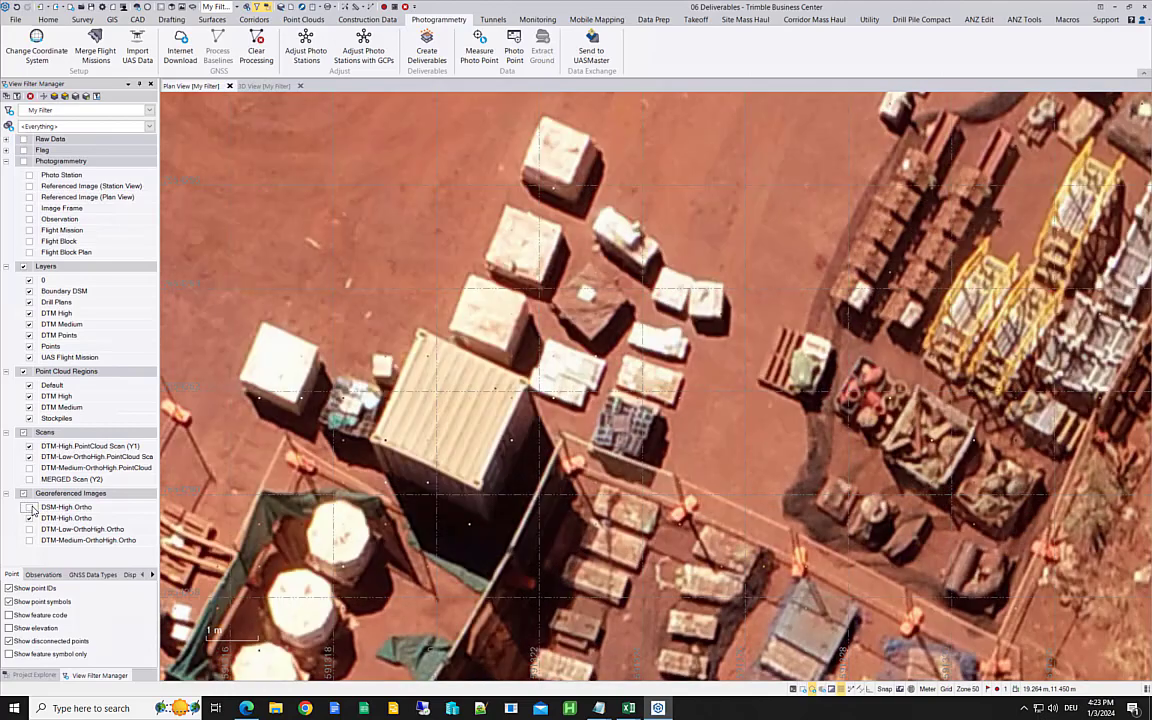
left_click(31, 509)
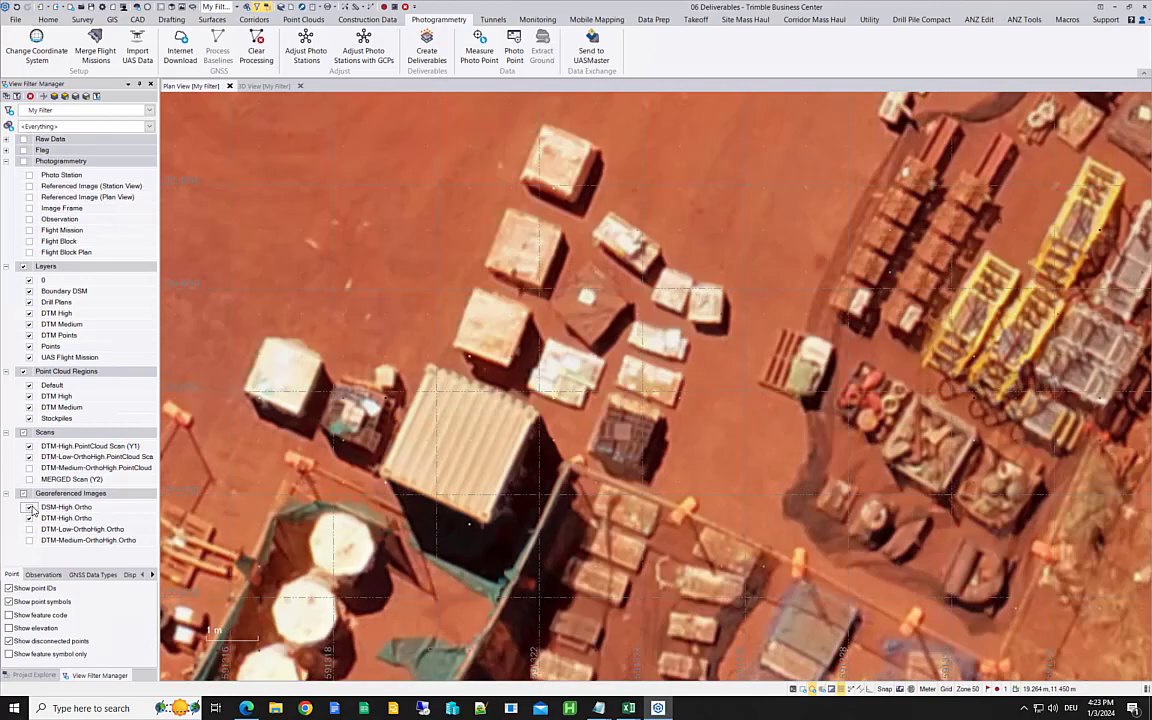
left_click(32, 509)
left_click(31, 508)
mouse_move(518, 388)
left_click(29, 507)
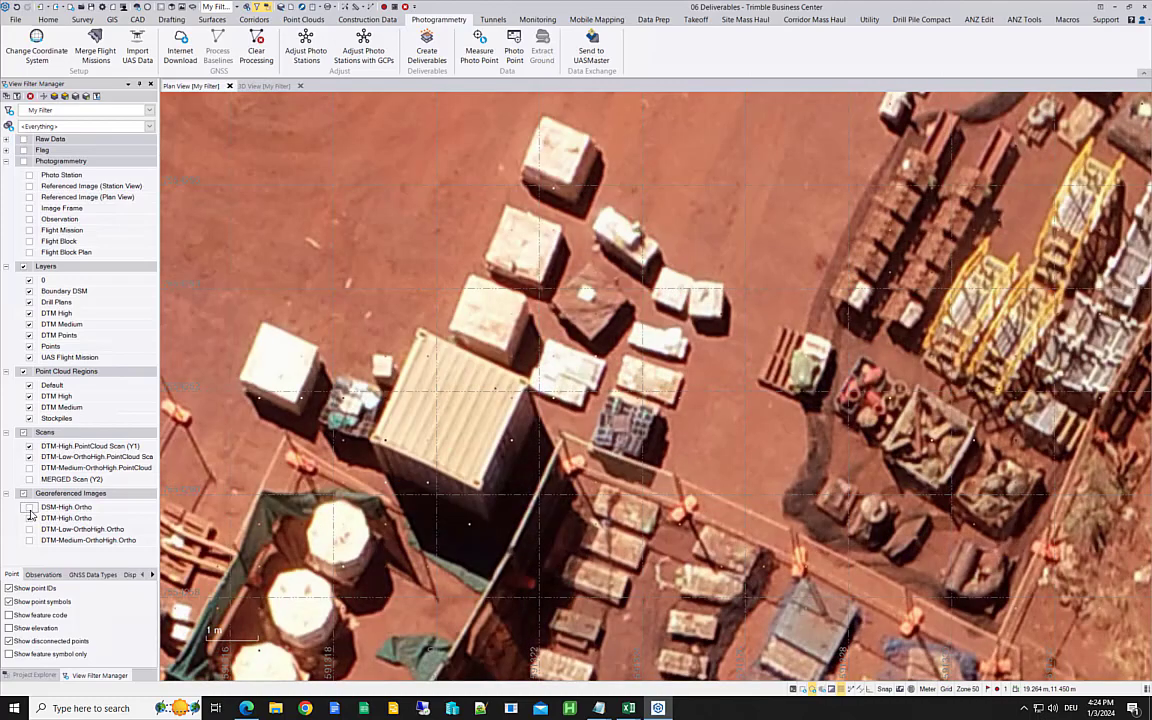
left_click(30, 510)
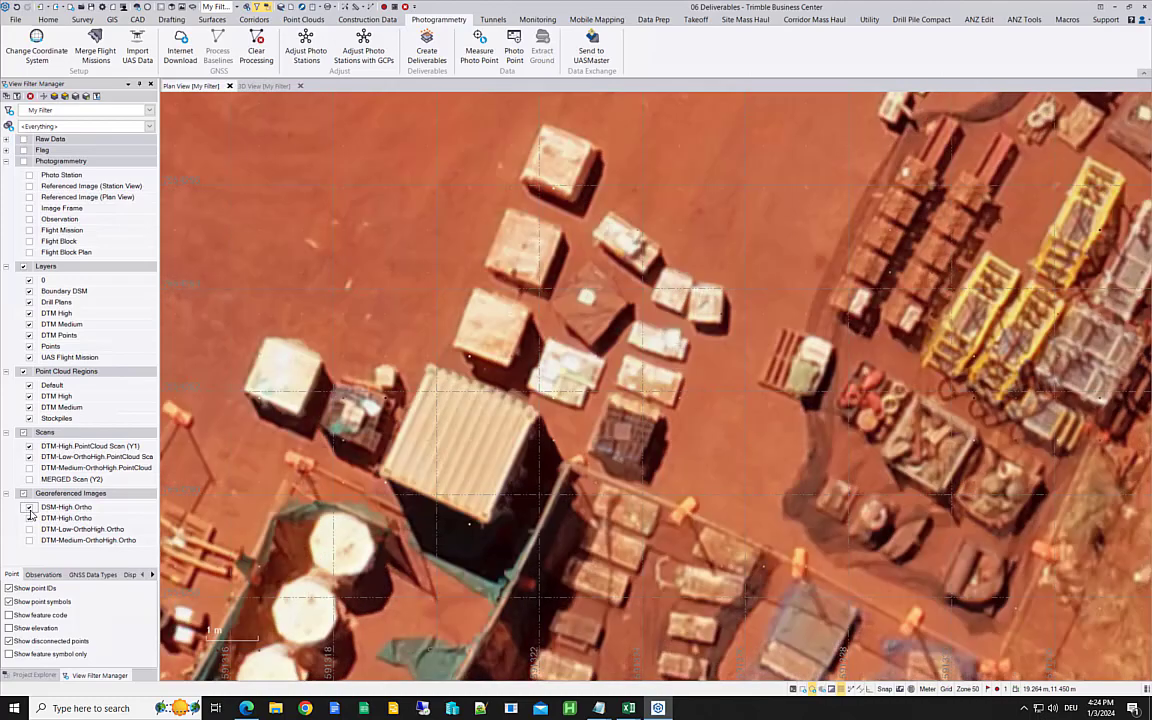
left_click(30, 509)
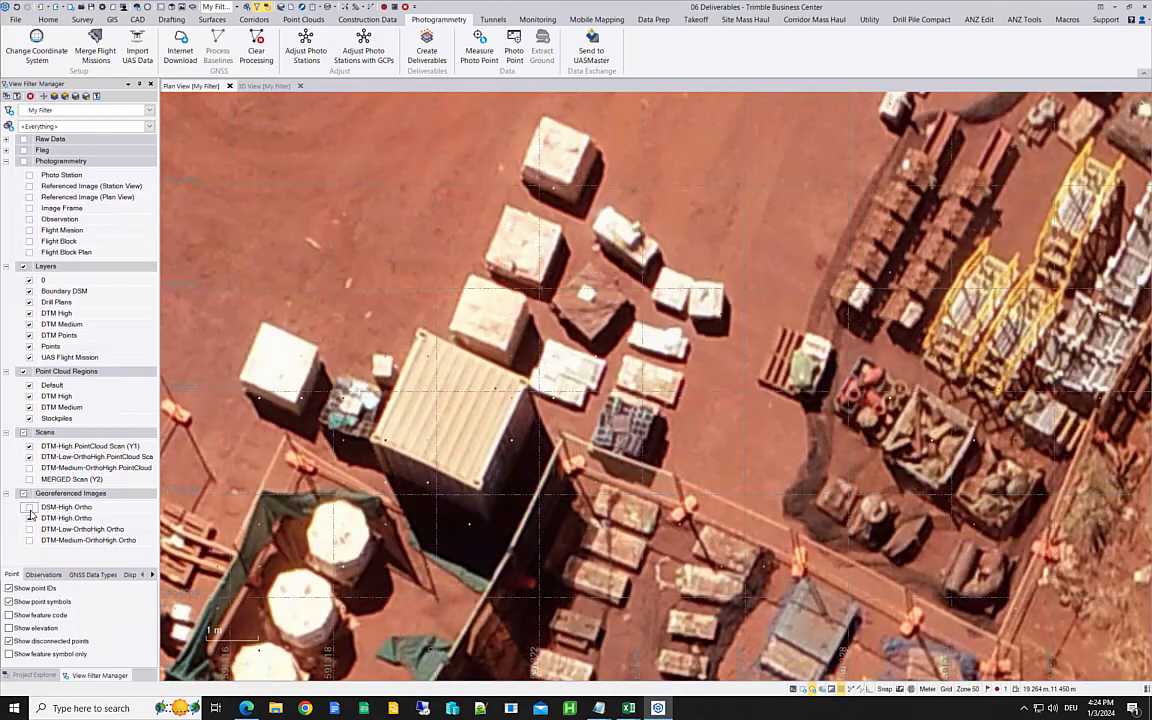
left_click(30, 509)
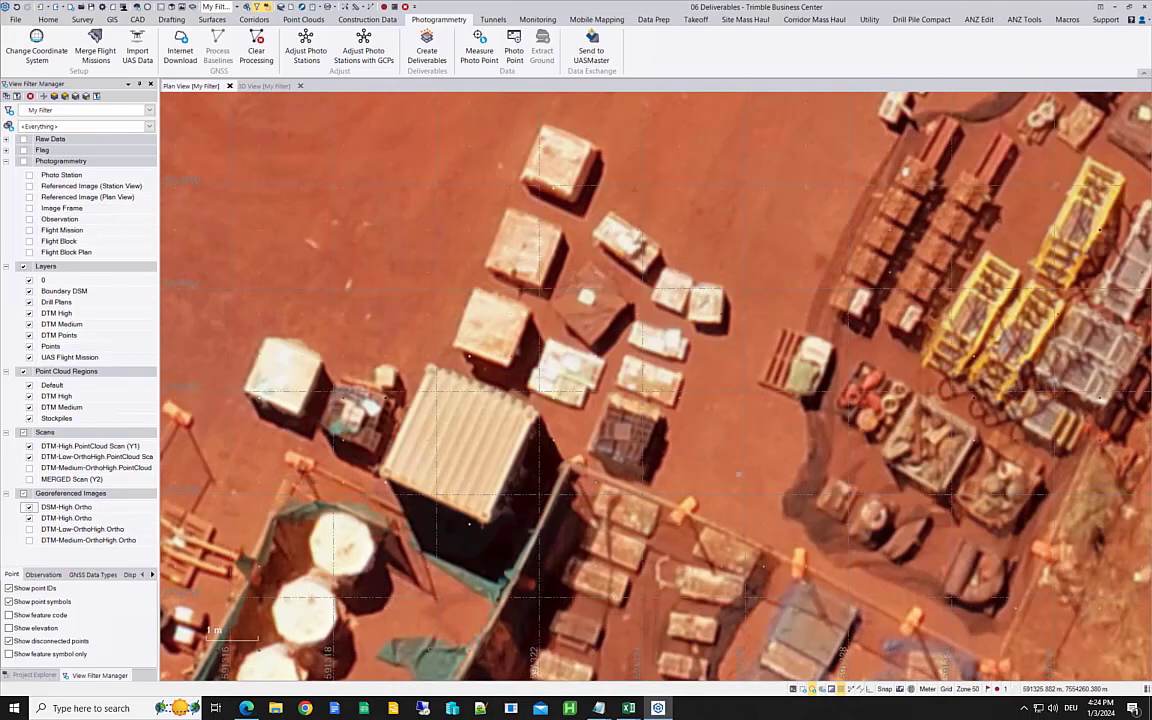
scroll(785, 445, "down", 5)
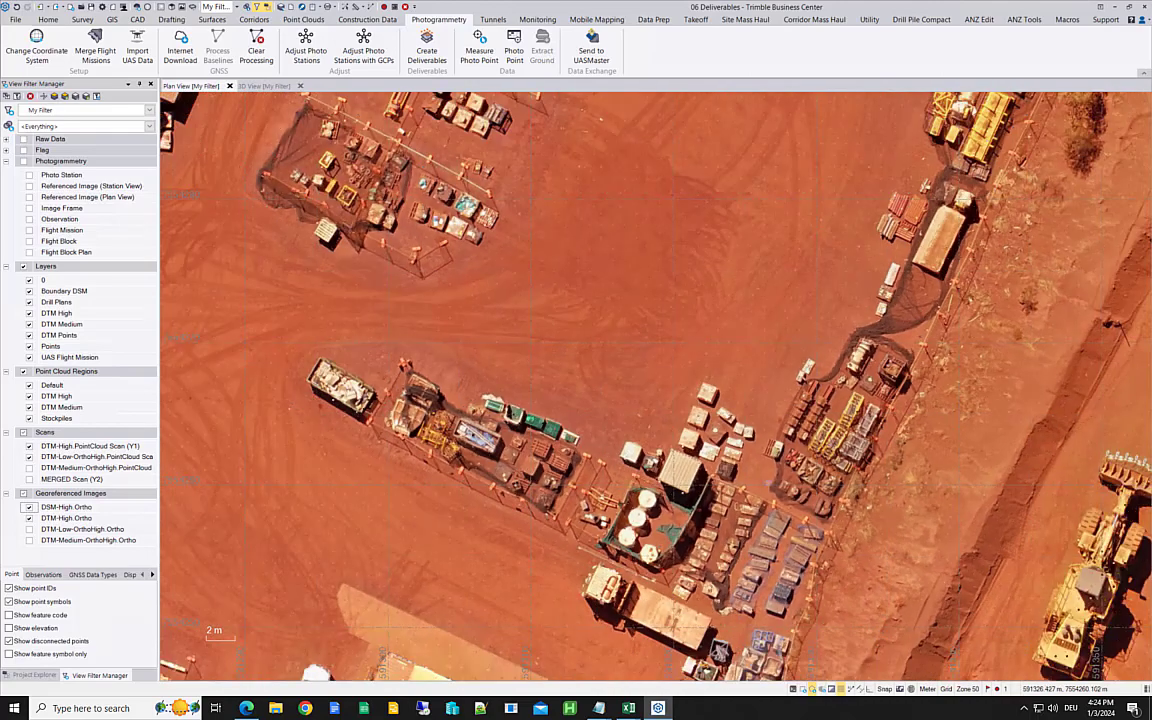
middle_click_drag(785, 445, 733, 453)
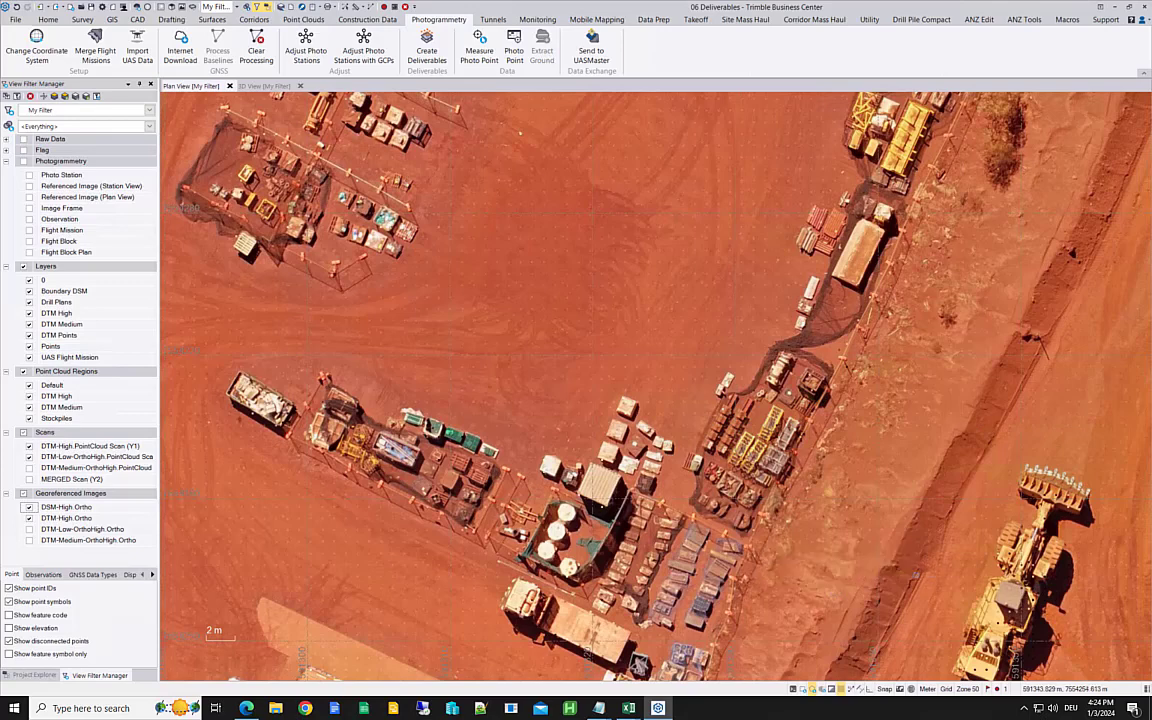
scroll(680, 635, "up", 2)
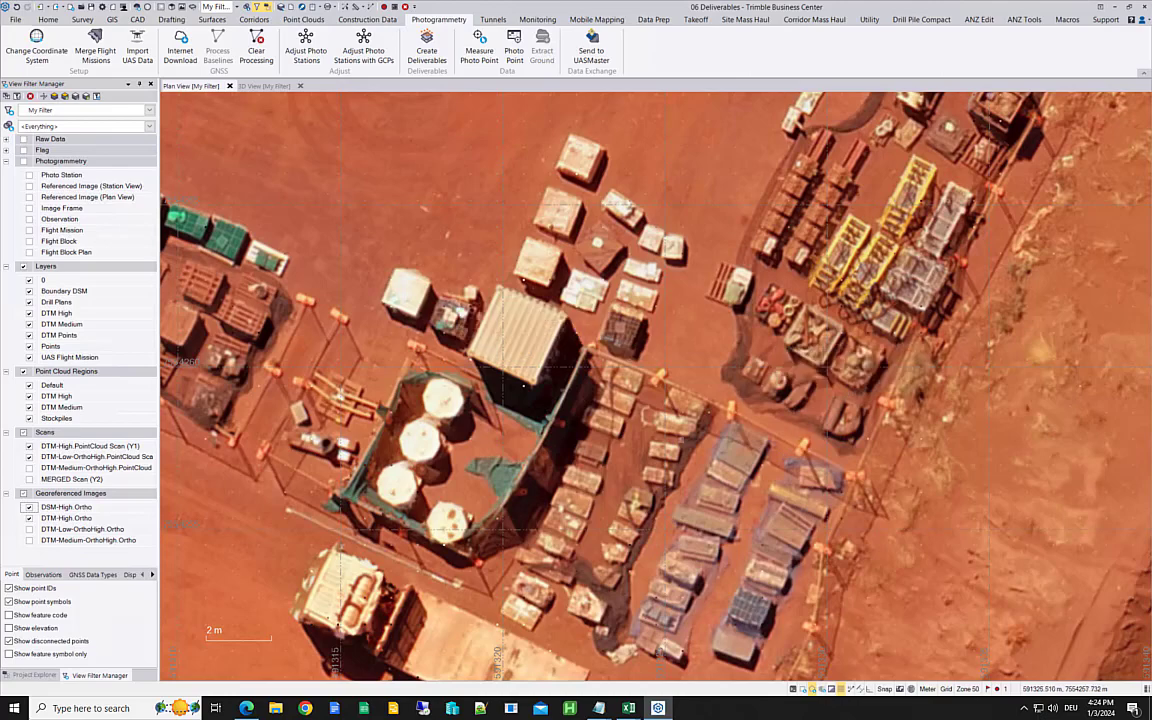
Step: Start creating deliverables for the UAS flight mission and review the available orthomosaic resolutions, keeping the point cloud density at Low
left_click(444, 54)
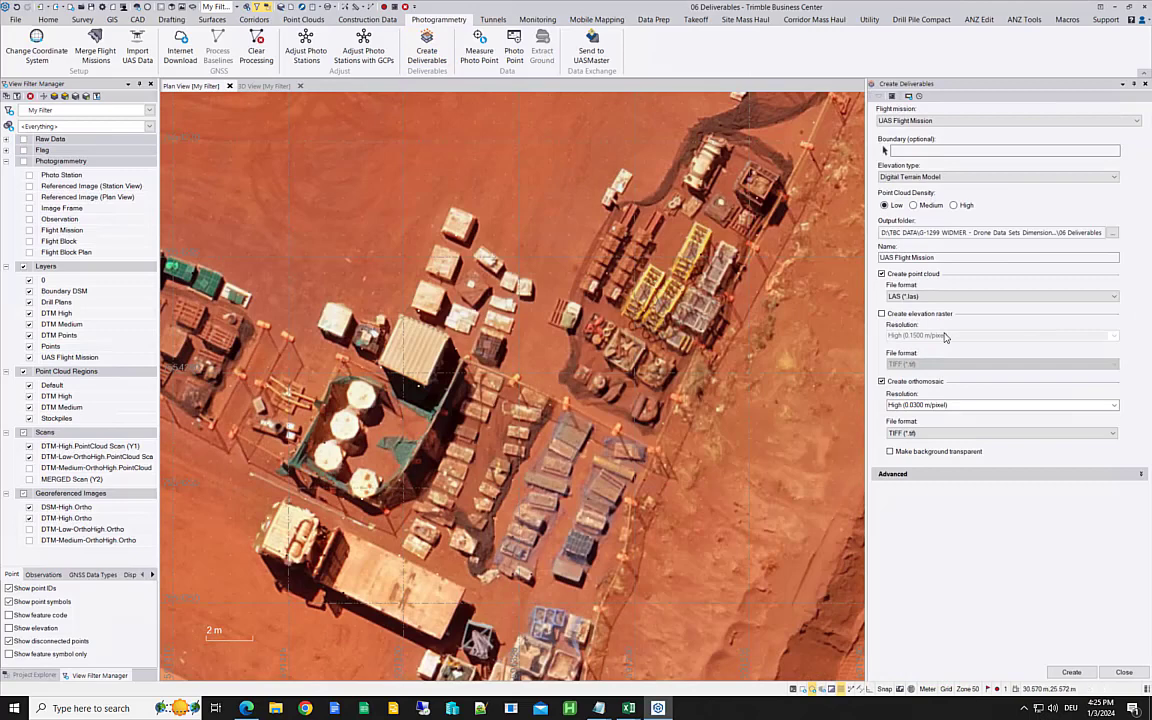
left_click(1114, 406)
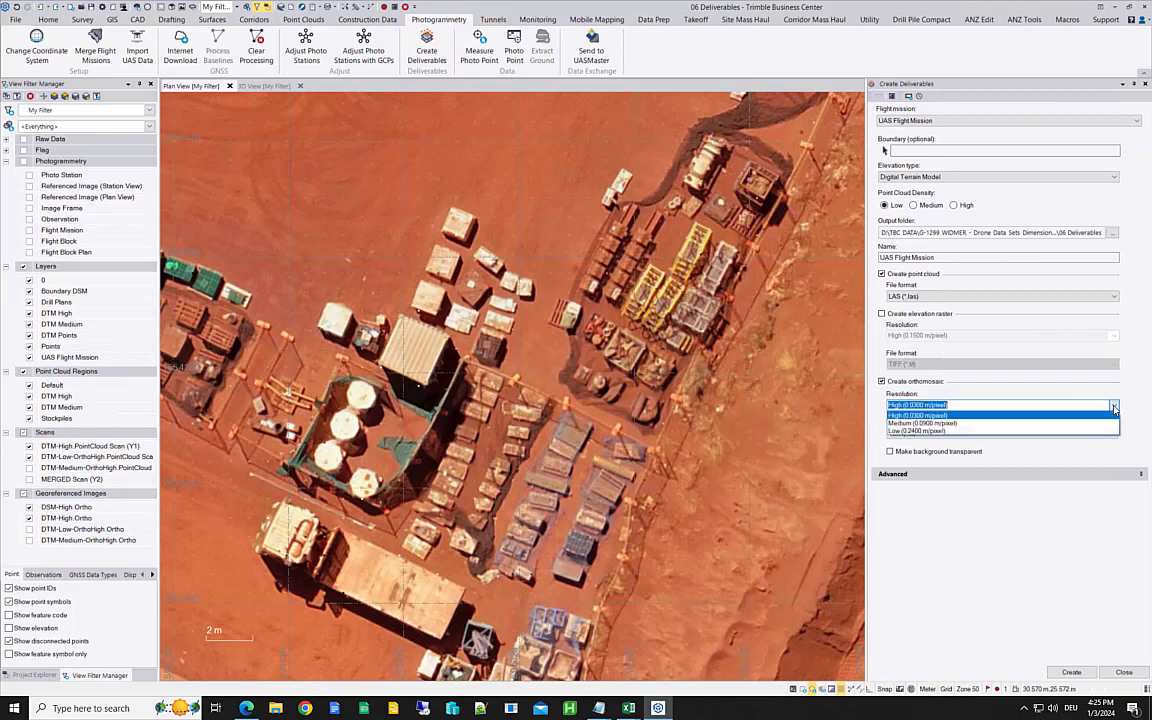
left_click(1114, 410)
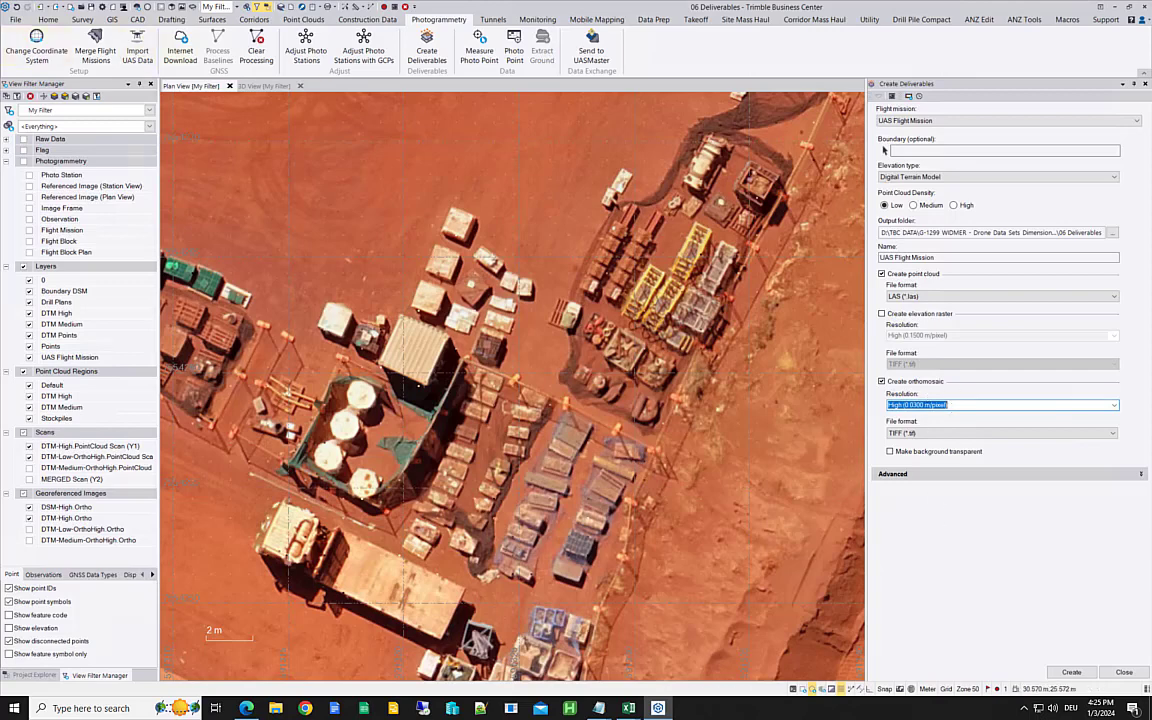
left_click(886, 205)
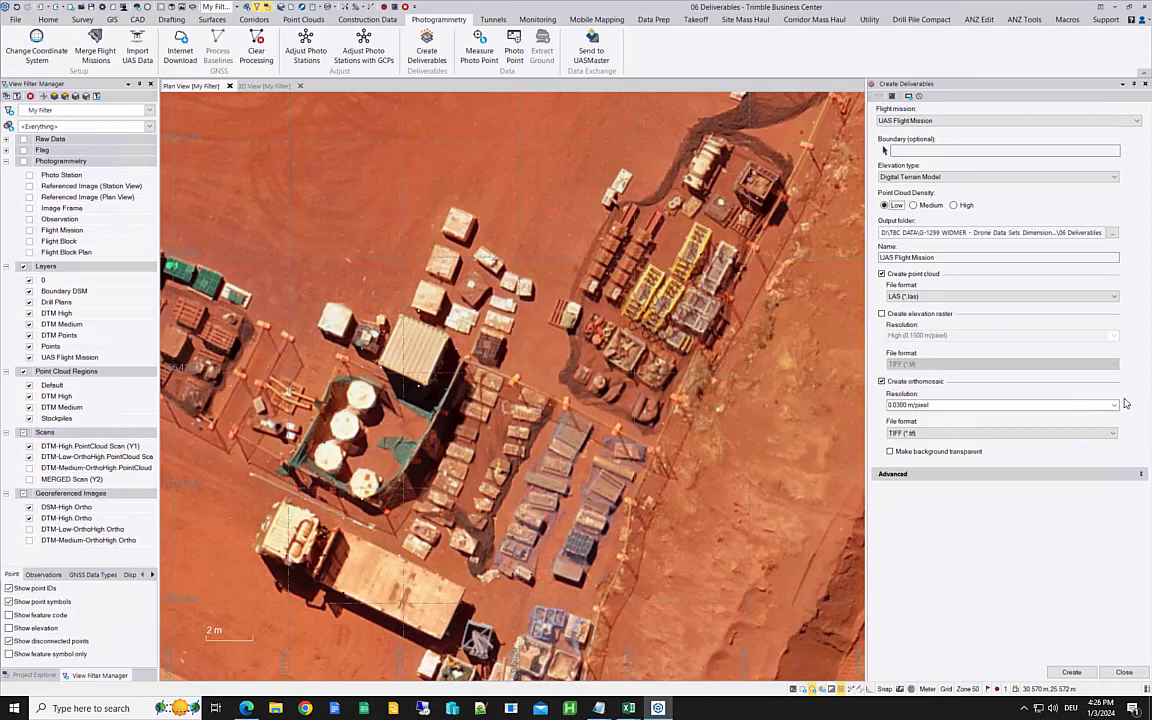
Step: Replace the preset orthomosaic resolution with a custom value of 0.027 m/pixel
left_click(953, 406)
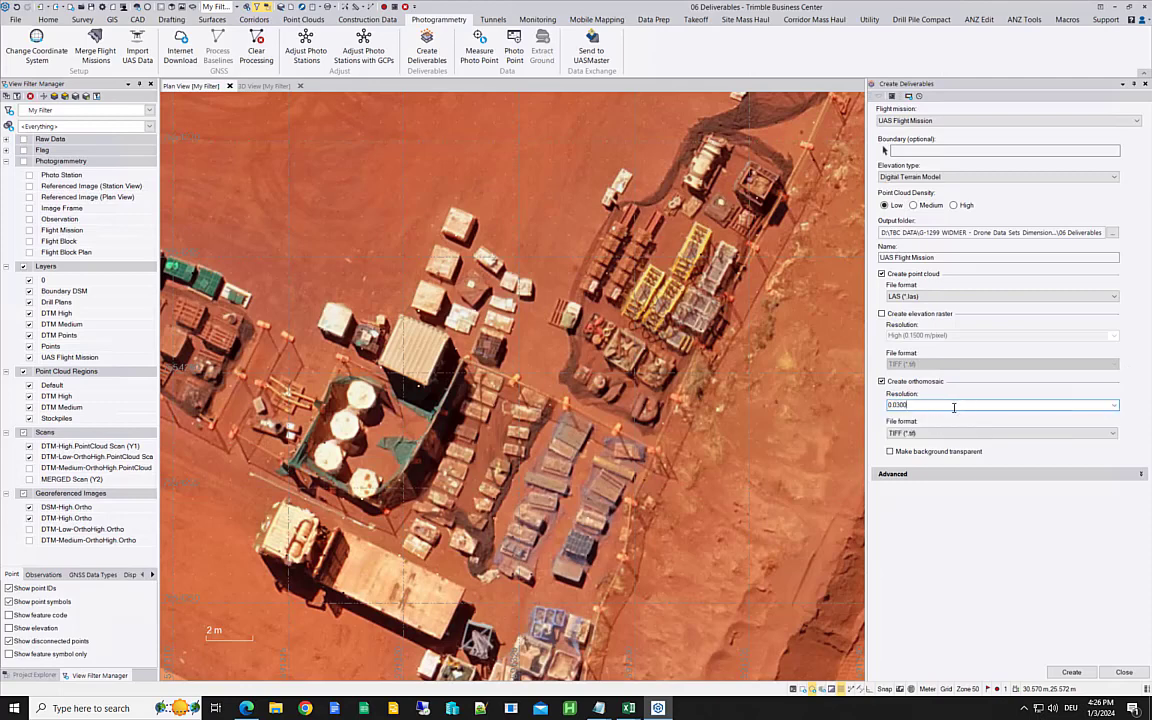
key("BackSpace")
key("BackSpace")
key("BackSpace")
type("27")
left_click(885, 205)
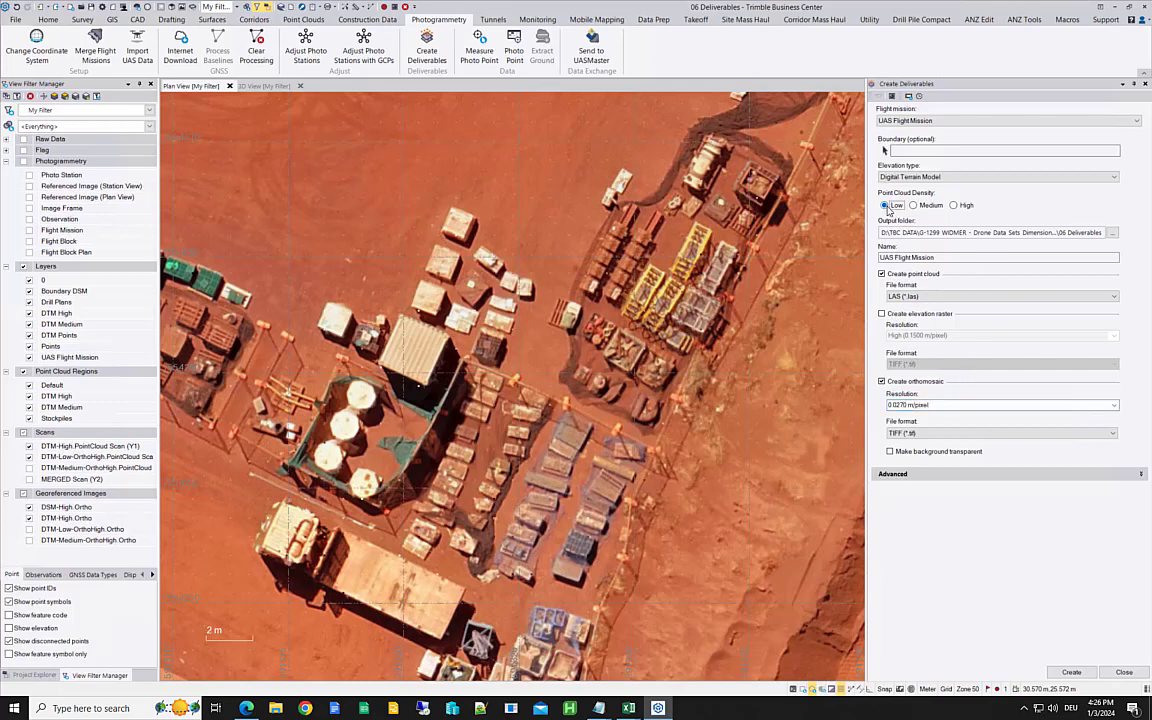
Step: Try an orthomosaic resolution of 0.01 m/pixel and check whether the value is accepted
left_click(945, 407)
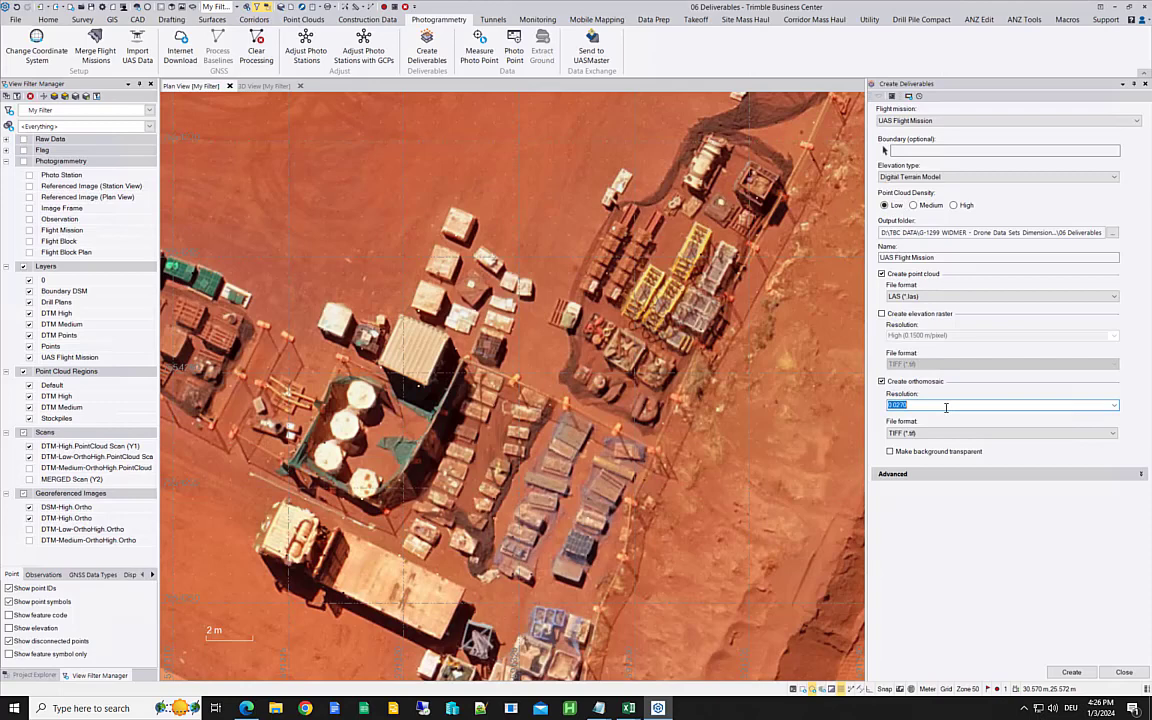
type("0.01")
left_click(885, 206)
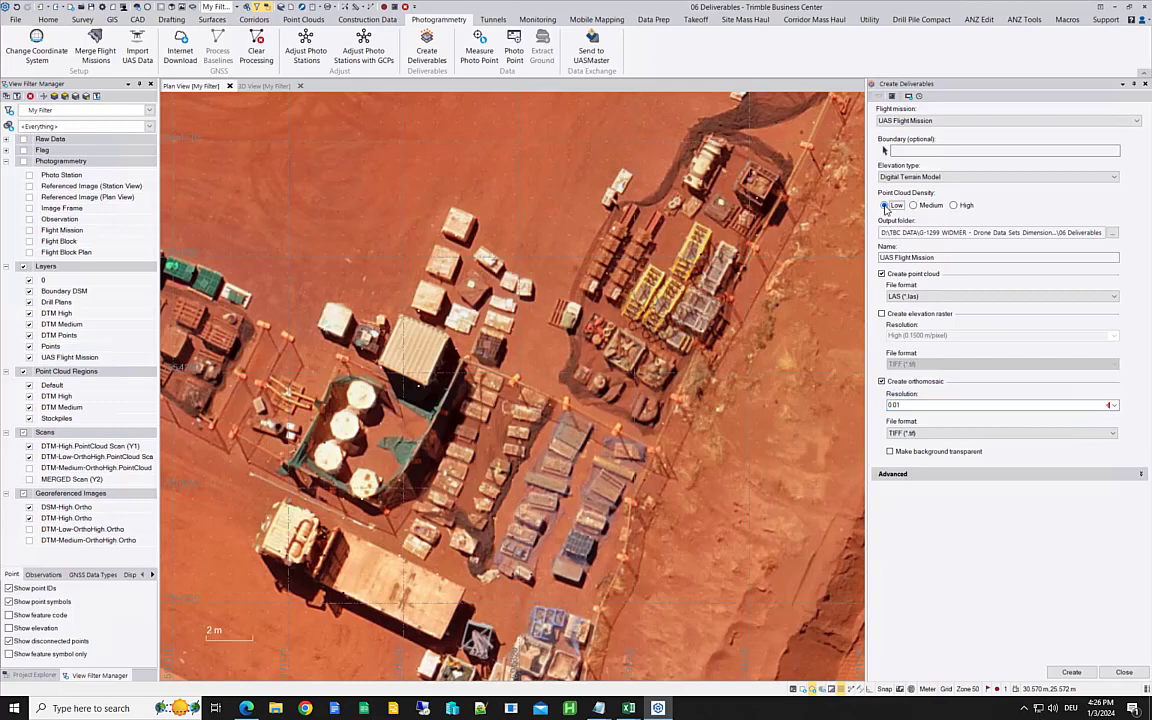
mouse_move(1108, 405)
Step: Set the orthomosaic resolution to 0.027 m/pixel
left_click(995, 404)
type("0.0")
type("27")
Step: Set the elevation type to Digital Surface Model, and switch the point cloud density to High and back to Low
left_click(1116, 177)
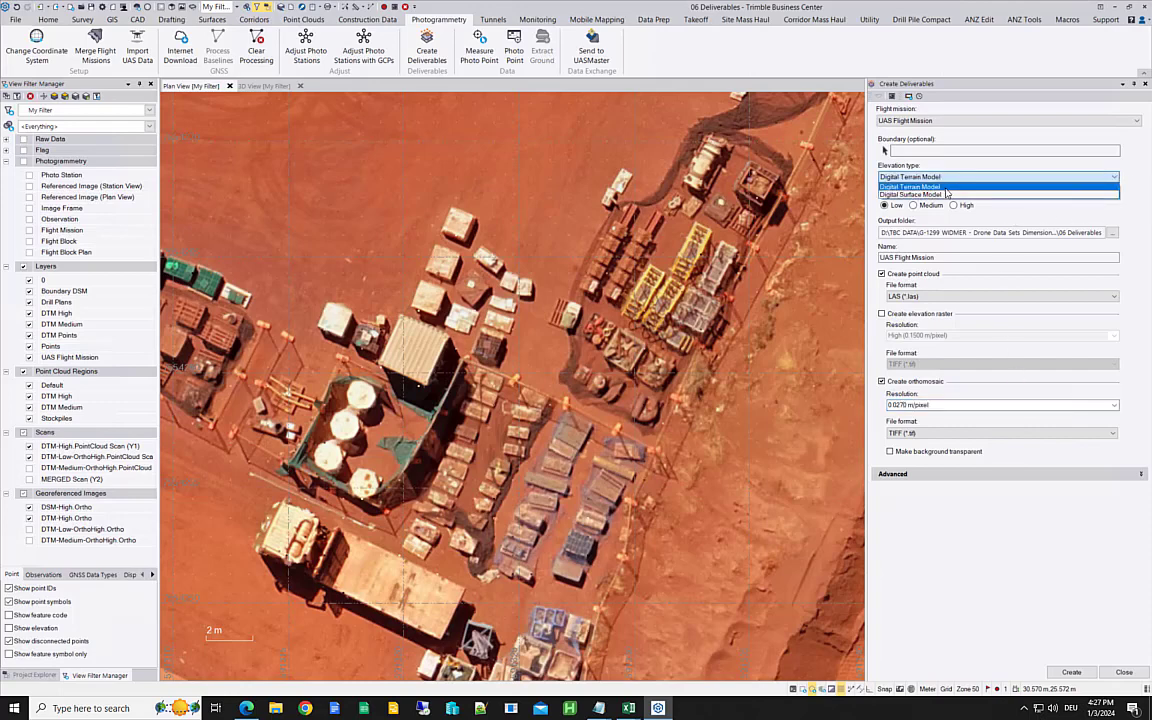
left_click(910, 194)
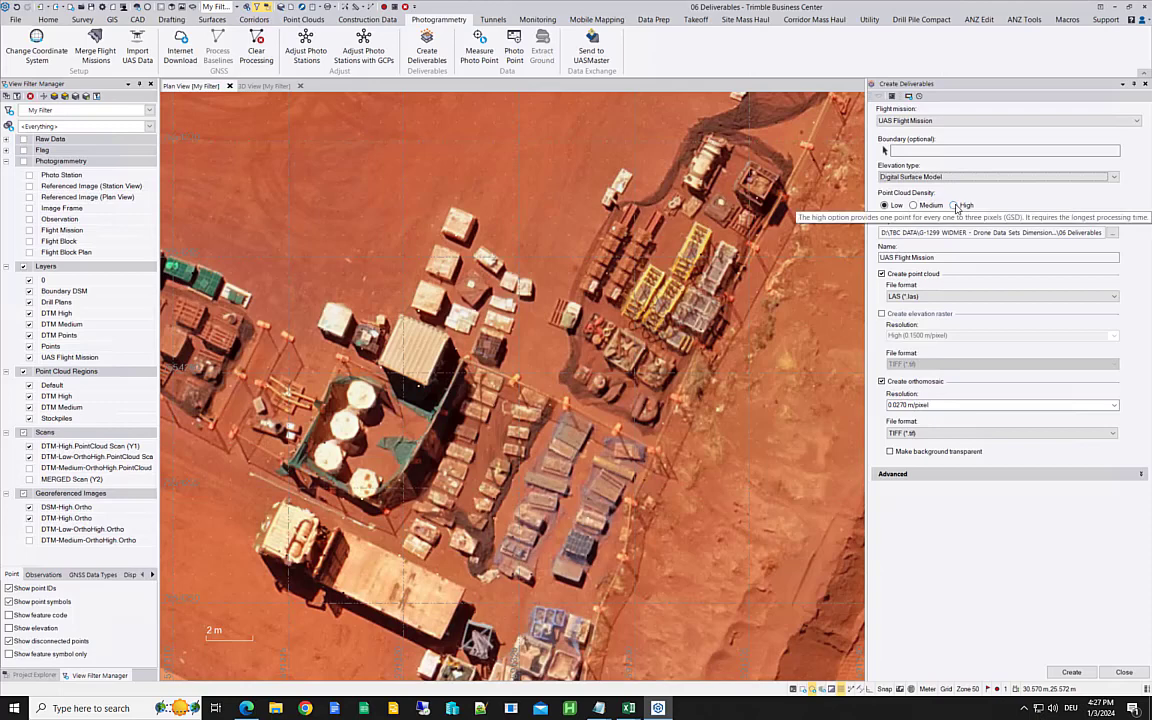
left_click(957, 206)
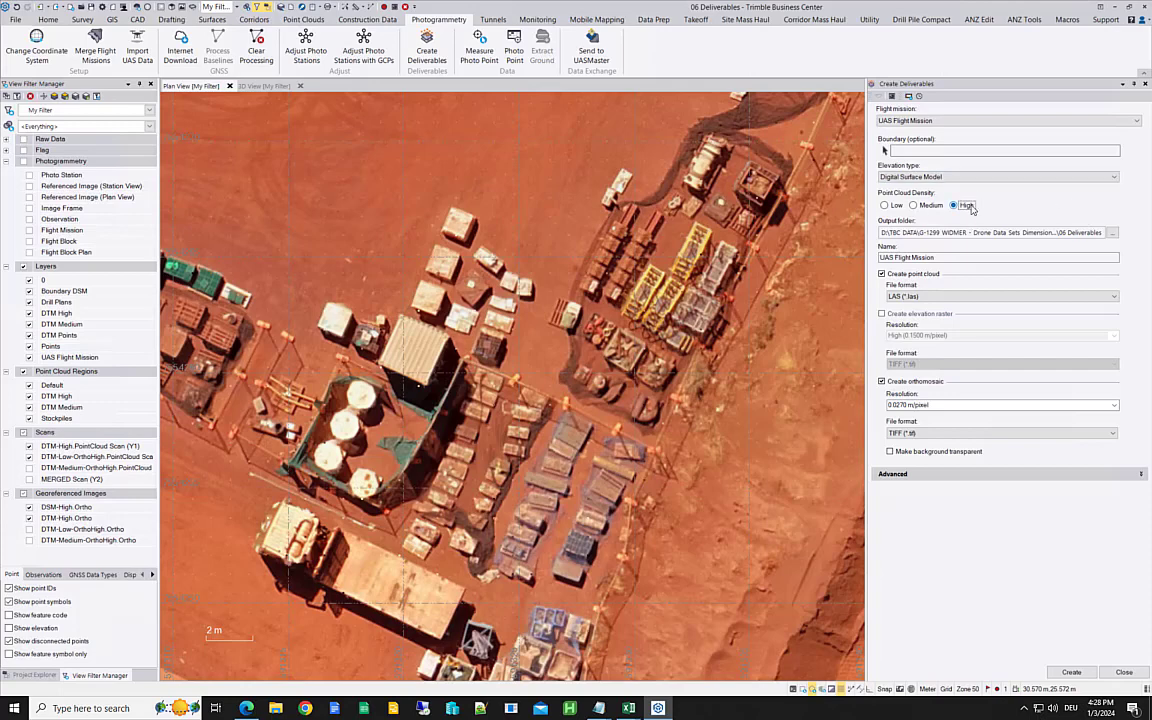
left_click(887, 205)
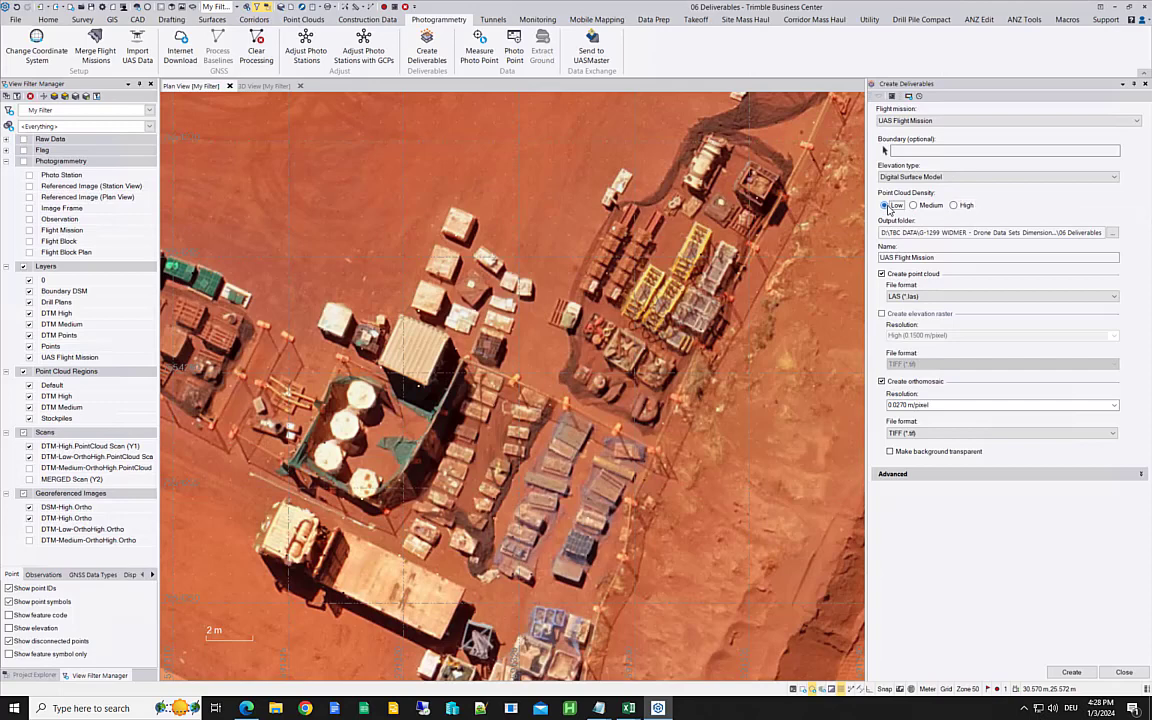
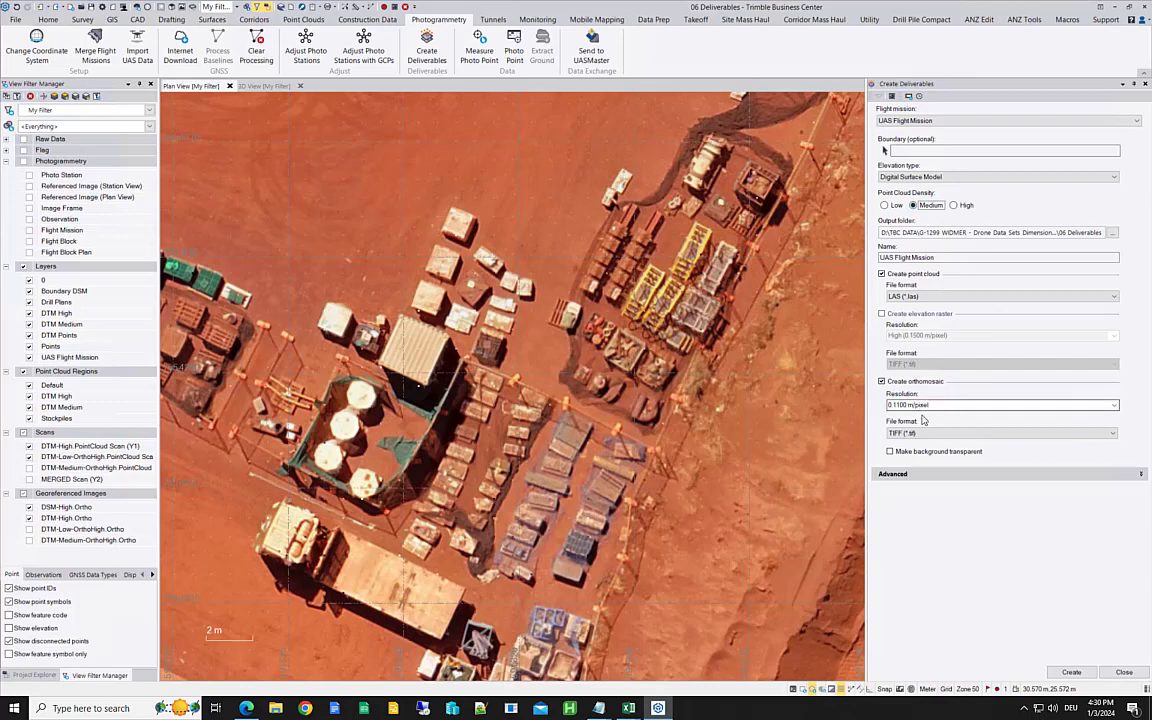
Step: Choose the Medium orthomosaic resolution preset and change its value to 0.054 m/pixel for the medium density point cloud
left_click(1114, 407)
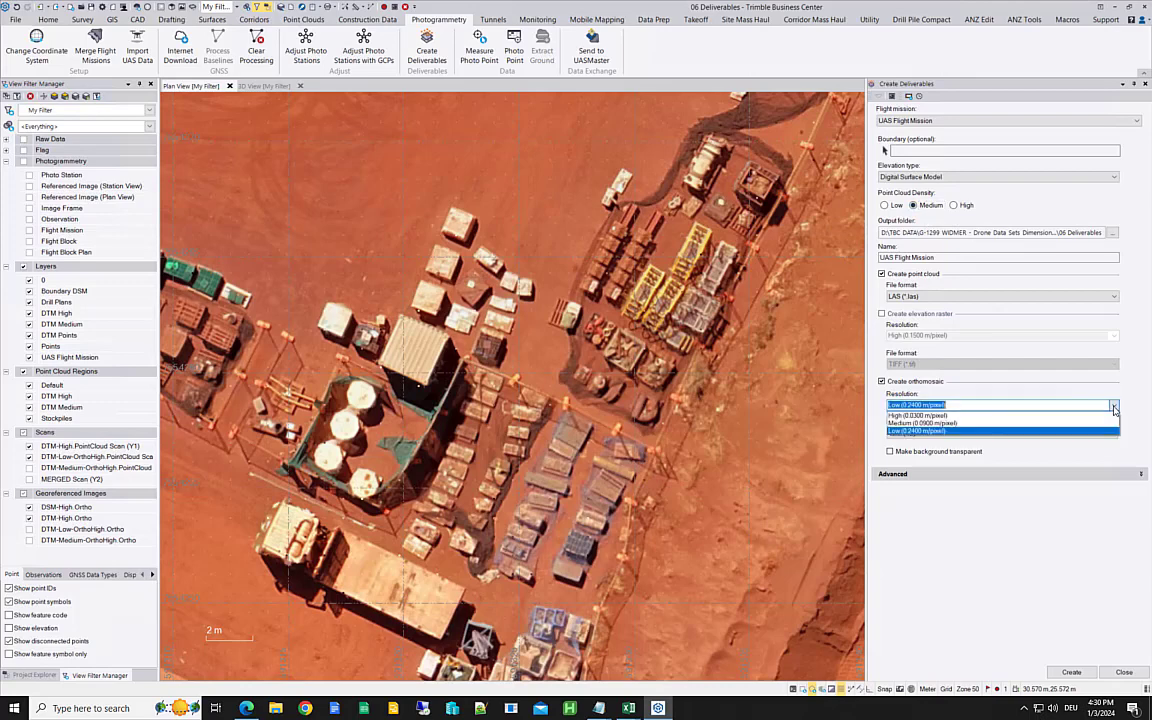
left_click(930, 423)
left_click(915, 404)
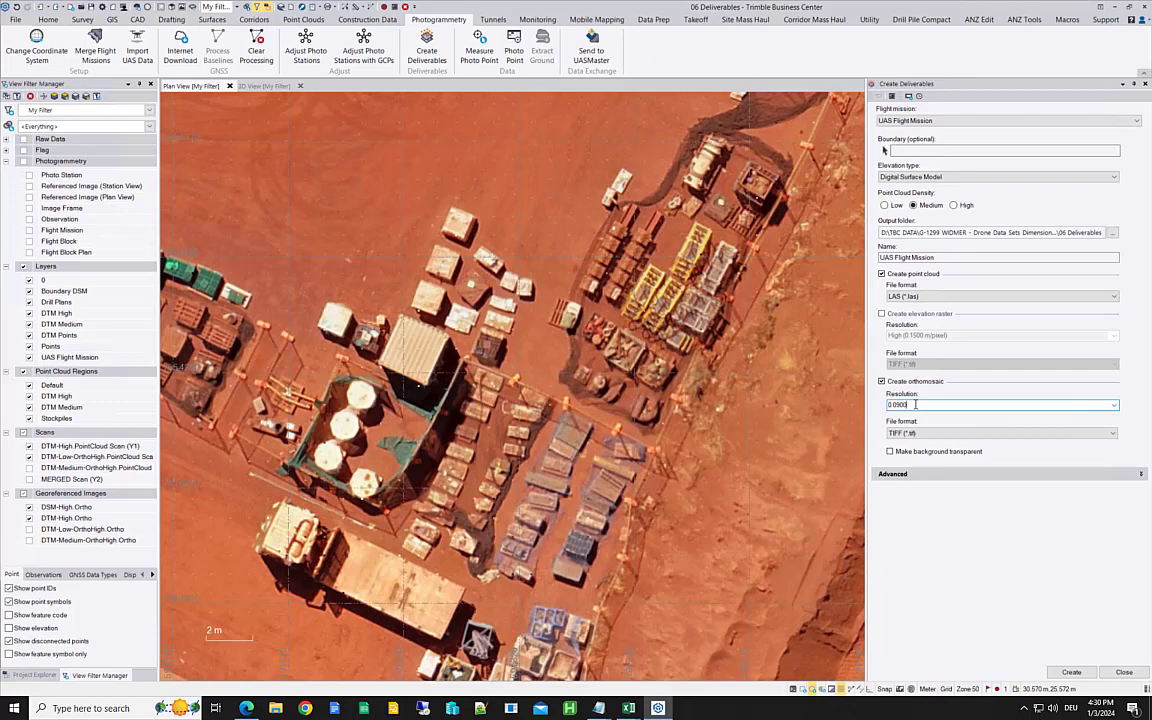
key("BackSpace")
key("BackSpace")
Step: Set the point cloud density to High and the orthomosaic resolution to 0.027 m/pixel
key("BackSpace")
type("54")
left_click(955, 205)
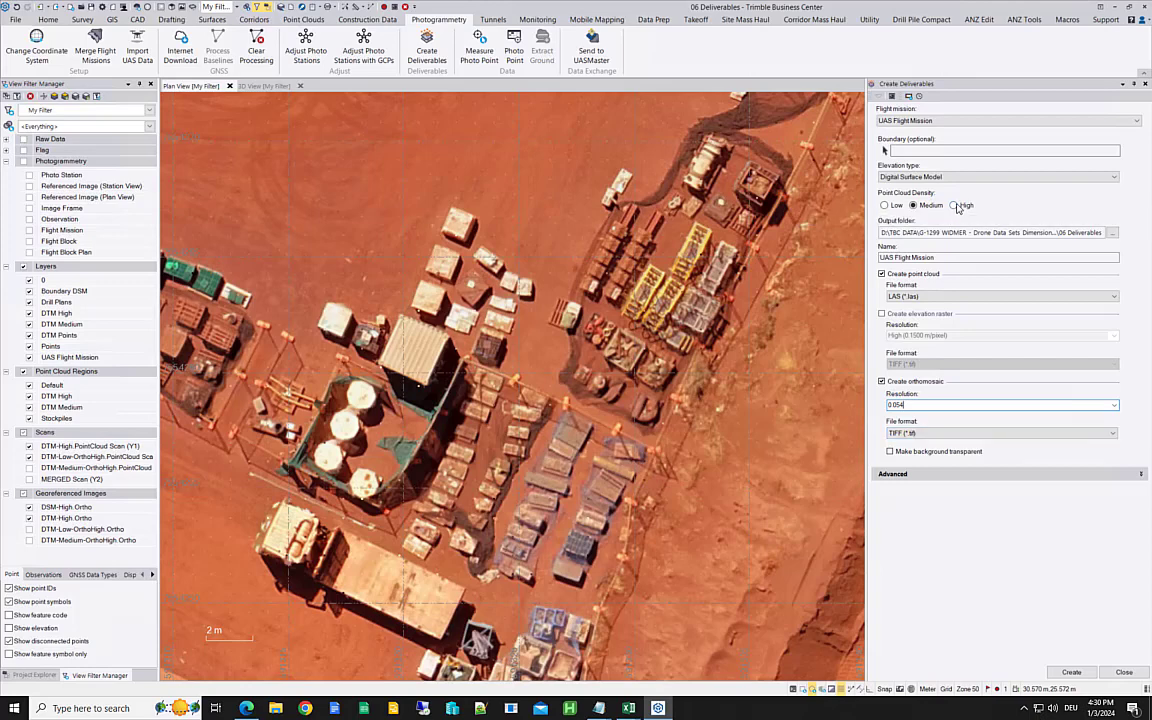
double_click(938, 404)
left_click(956, 404)
key("BackSpace")
key("BackSpace")
key("BackSpace")
type("27")
Step: Set the point cloud density to Low and the orthomosaic resolution to the Low preset of 0.2400 m/pixel
left_click(884, 205)
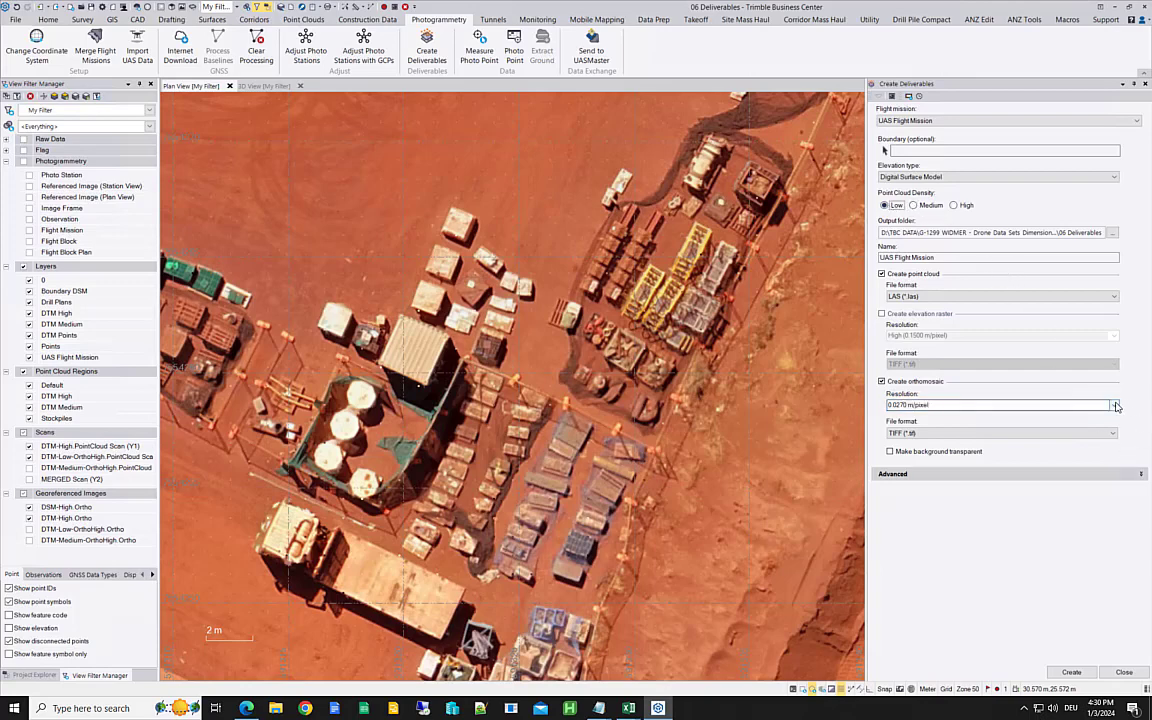
left_click(1085, 405)
left_click(977, 421)
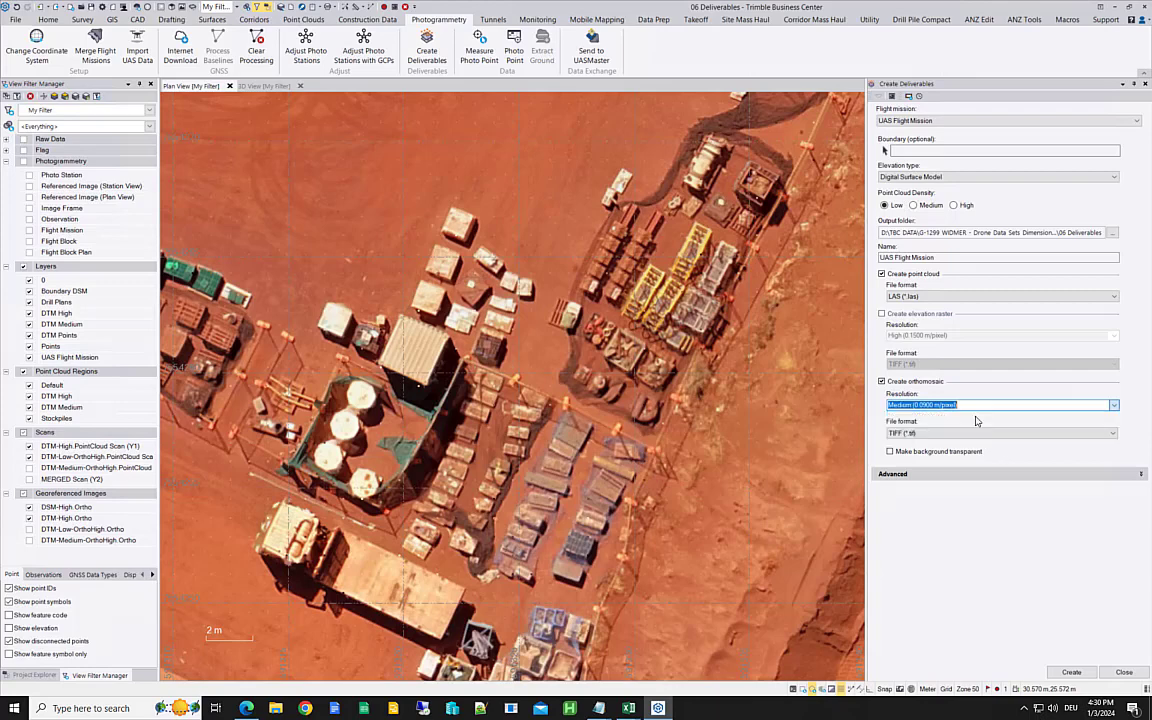
Step: Set the point cloud density to Medium and the orthomosaic resolution to the Medium preset of 0.0900 m/pixel
left_click(915, 205)
left_click(932, 403)
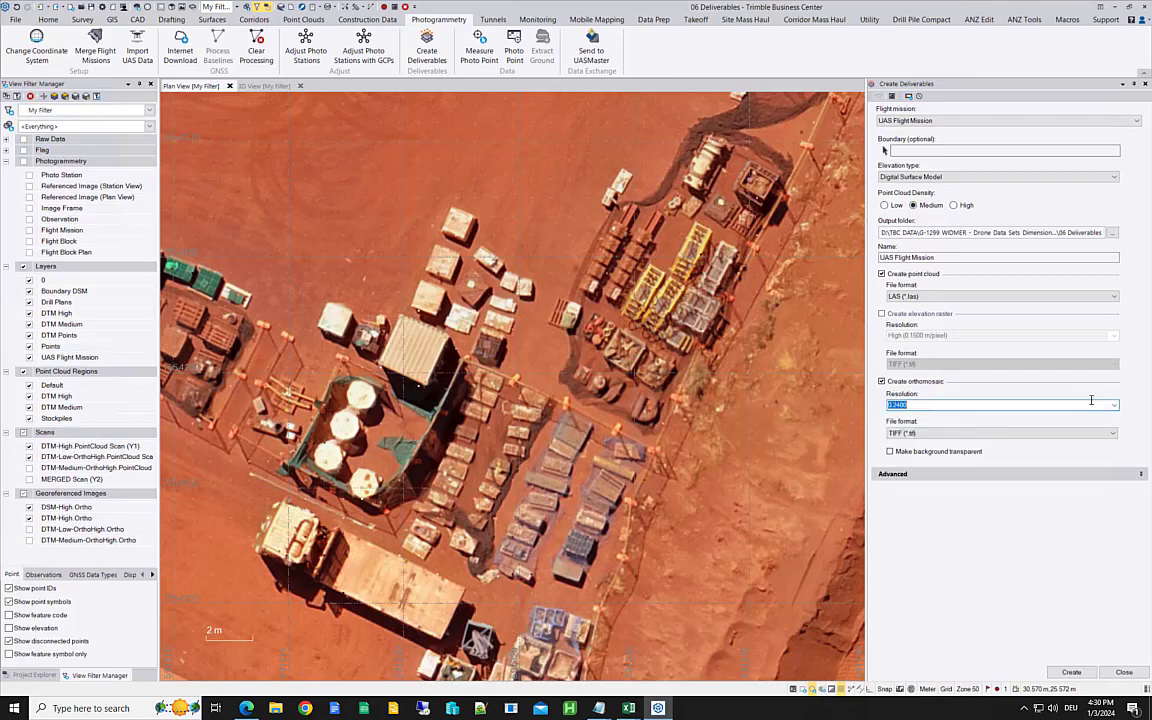
left_click(932, 404)
left_click(952, 424)
Step: Set the point cloud density to High and the orthomosaic resolution to the High preset of 0.0300 m/pixel
left_click(960, 205)
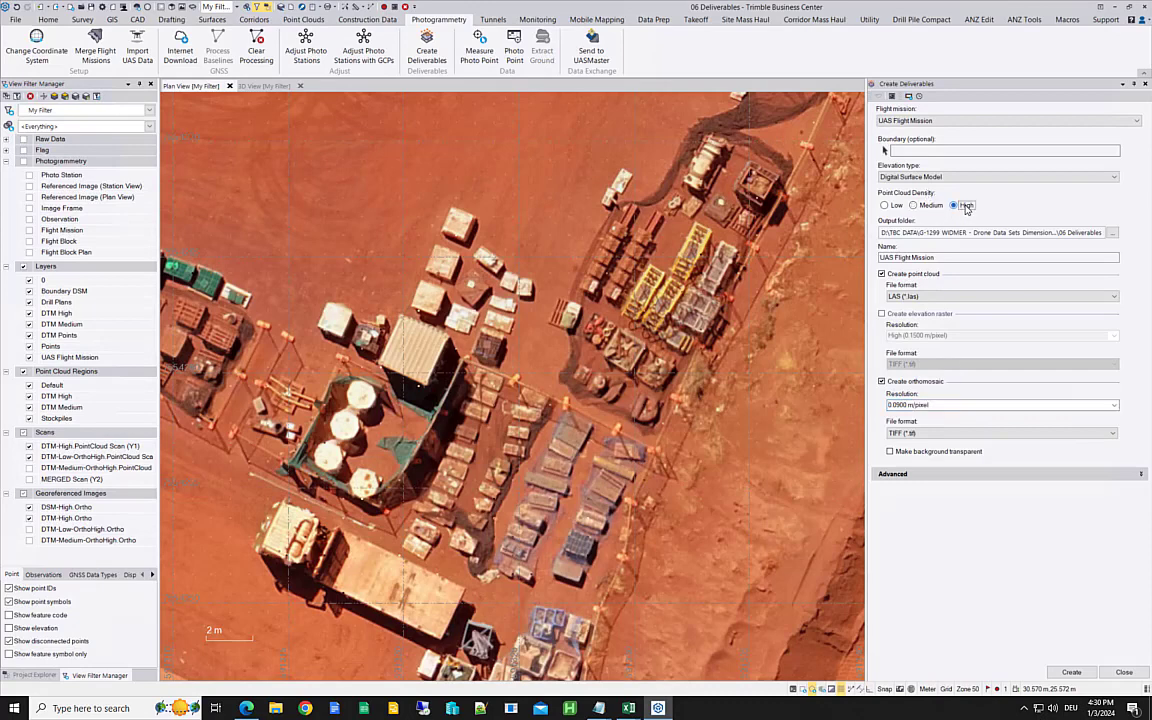
left_click(1113, 405)
left_click(1113, 405)
left_click(935, 416)
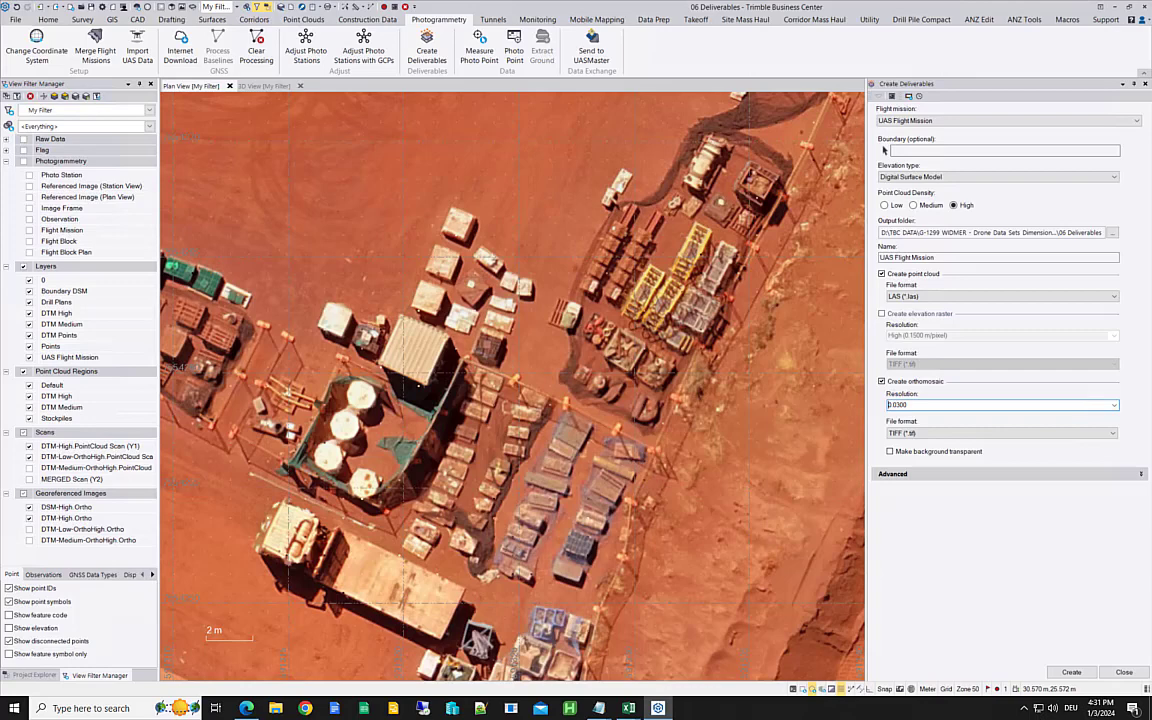
Step: Set the elevation type to Digital Terrain Model with a Medium point cloud density
left_click(995, 177)
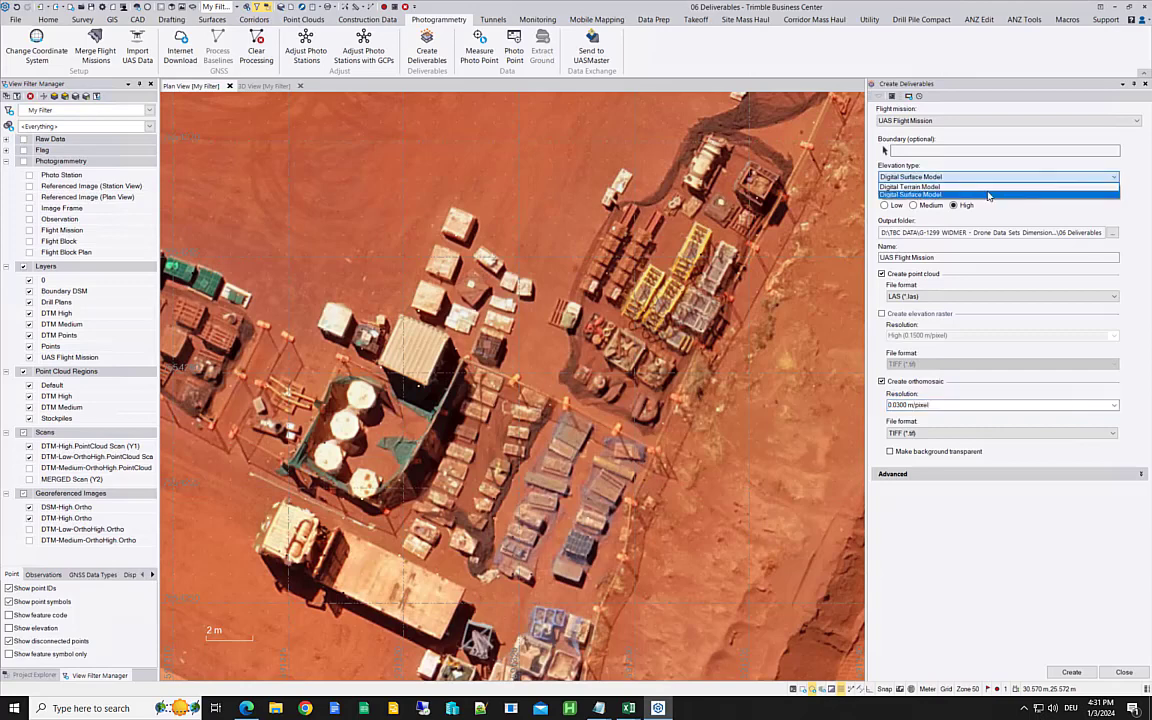
left_click(978, 187)
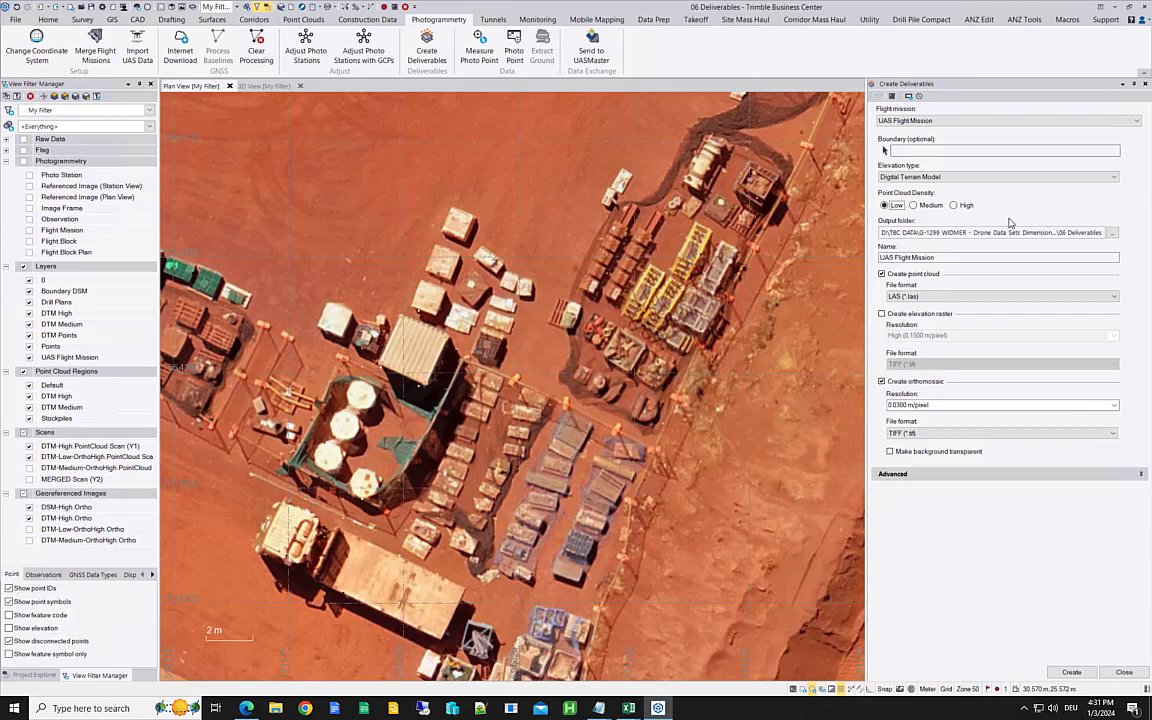
left_click(918, 205)
Step: Replace the orthomosaic resolution preset with a custom value of 0.05 m/pixel, using Medium point cloud density
left_click(1114, 405)
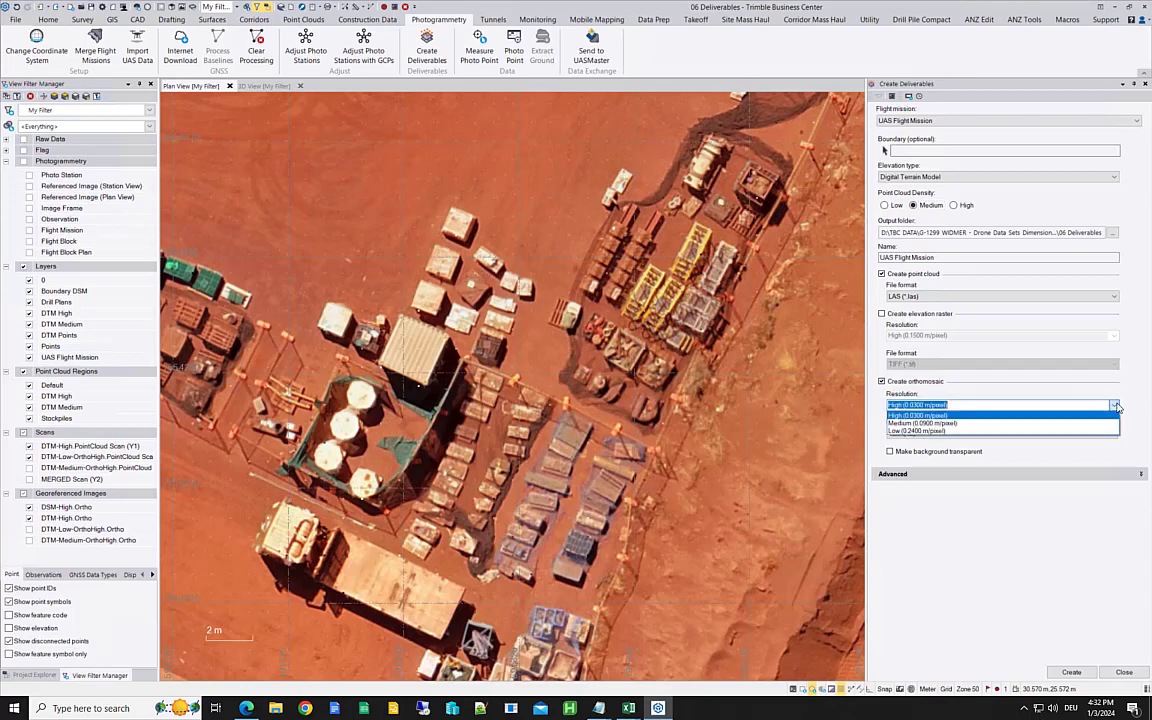
left_click(1036, 402)
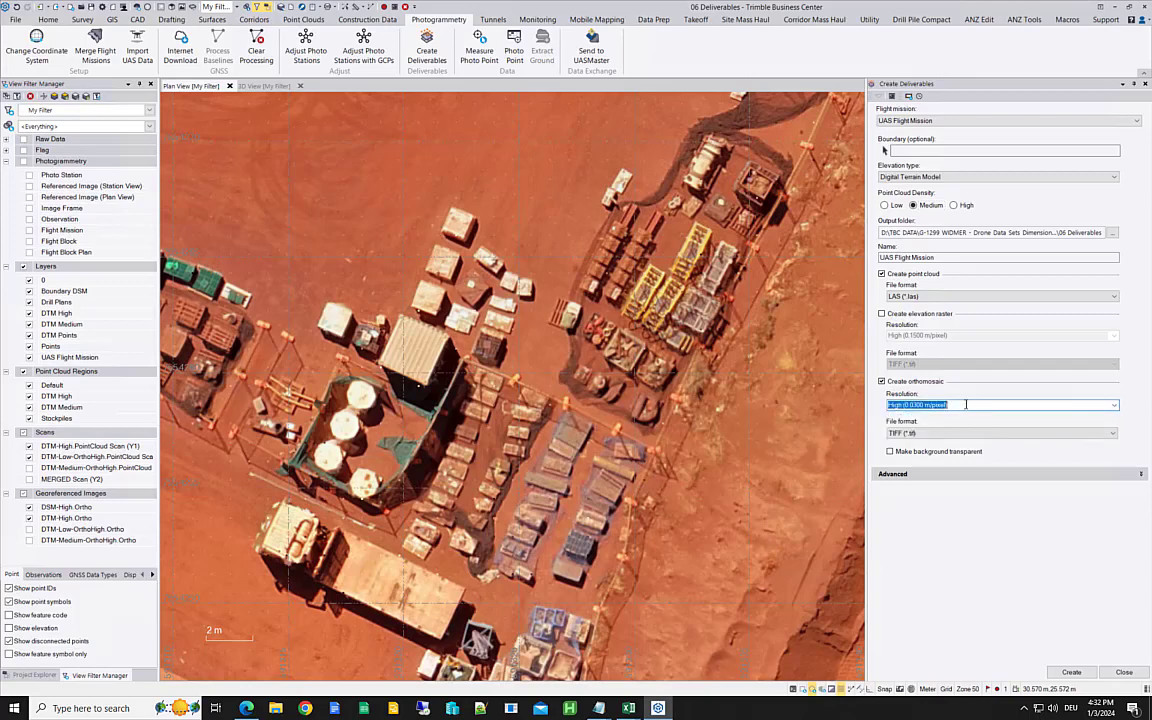
type("0.05")
left_click(915, 205)
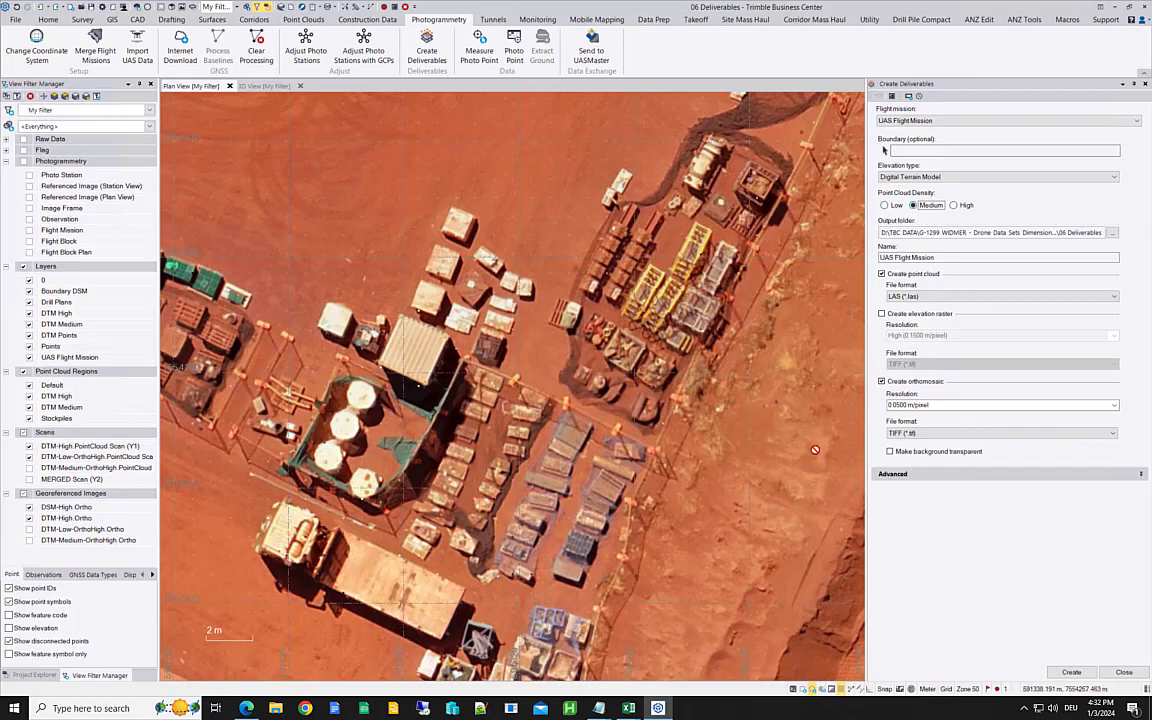
Step: Set the point cloud density to High and select Digital Terrain Model as the elevation type
middle_click_drag(761, 496, 531, 347)
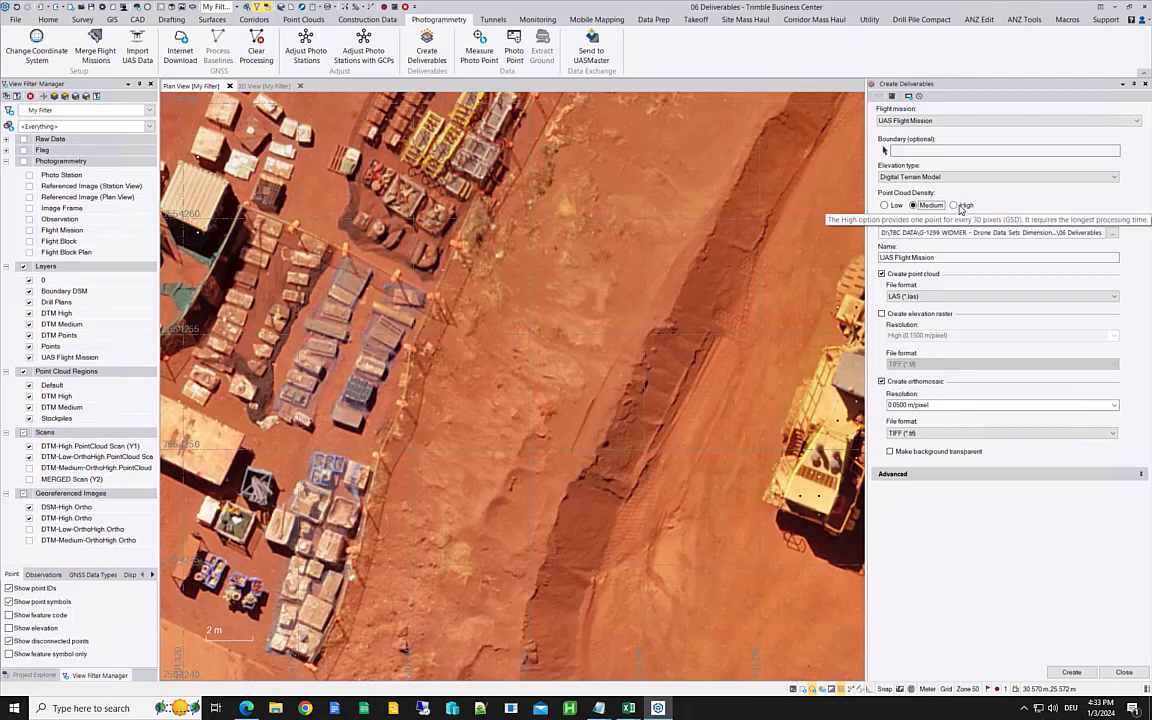
left_click(958, 206)
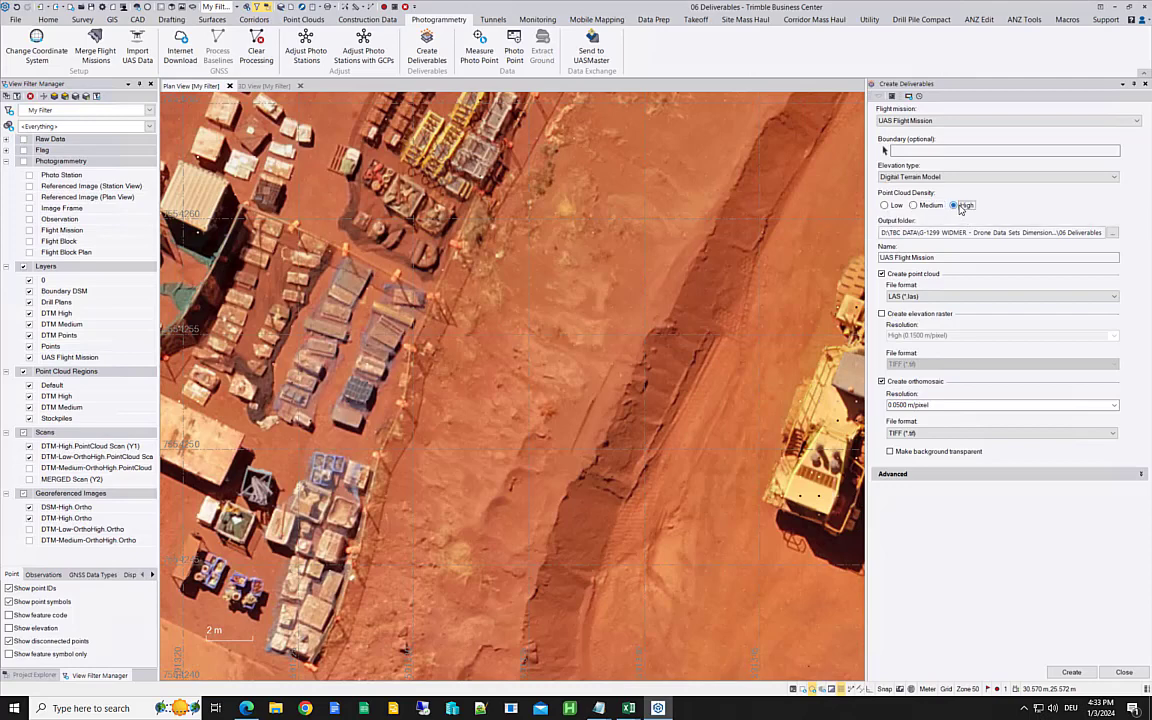
left_click(926, 177)
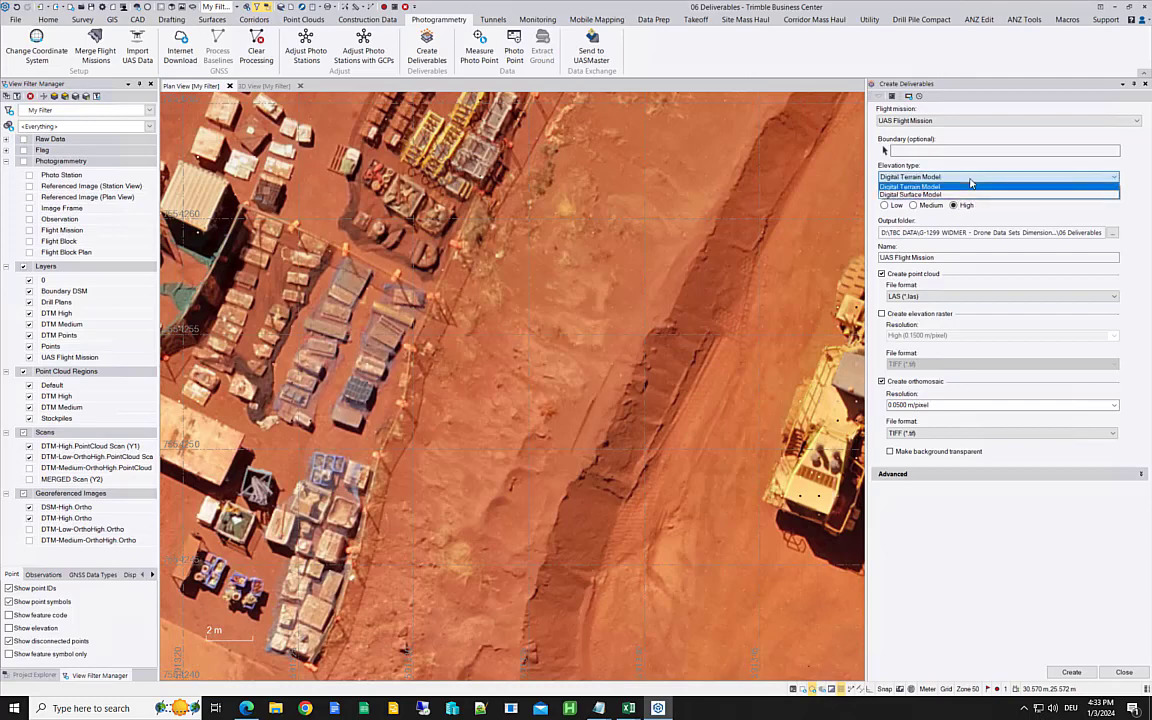
left_click(927, 187)
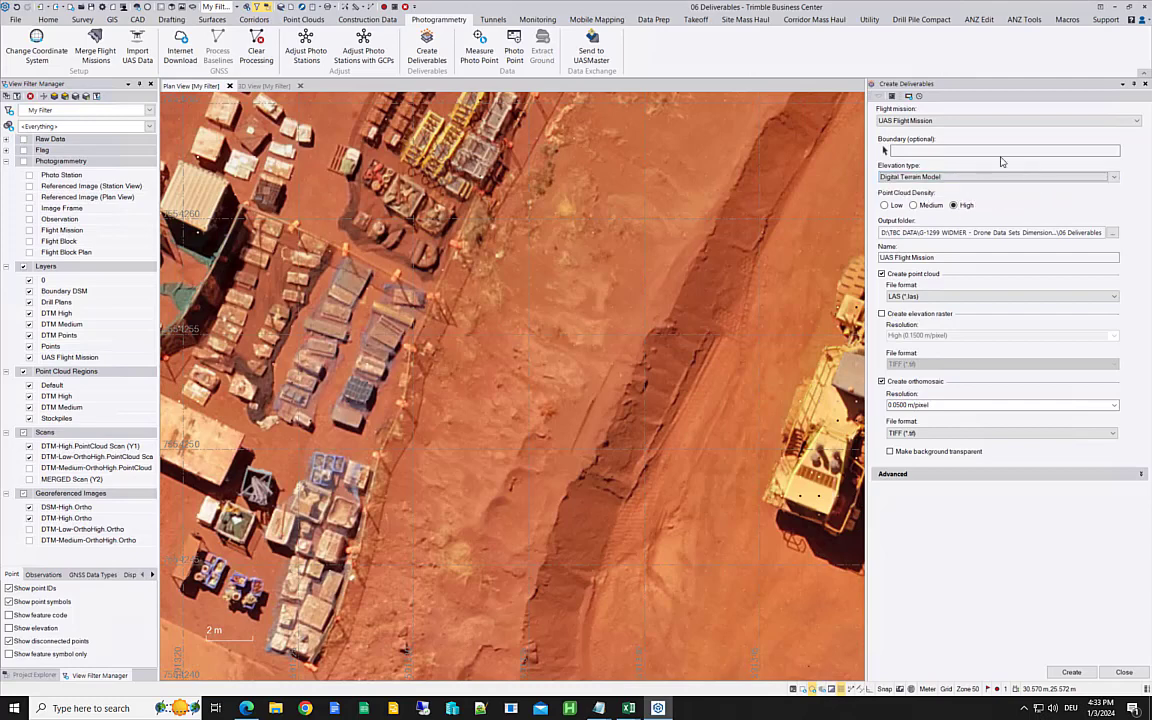